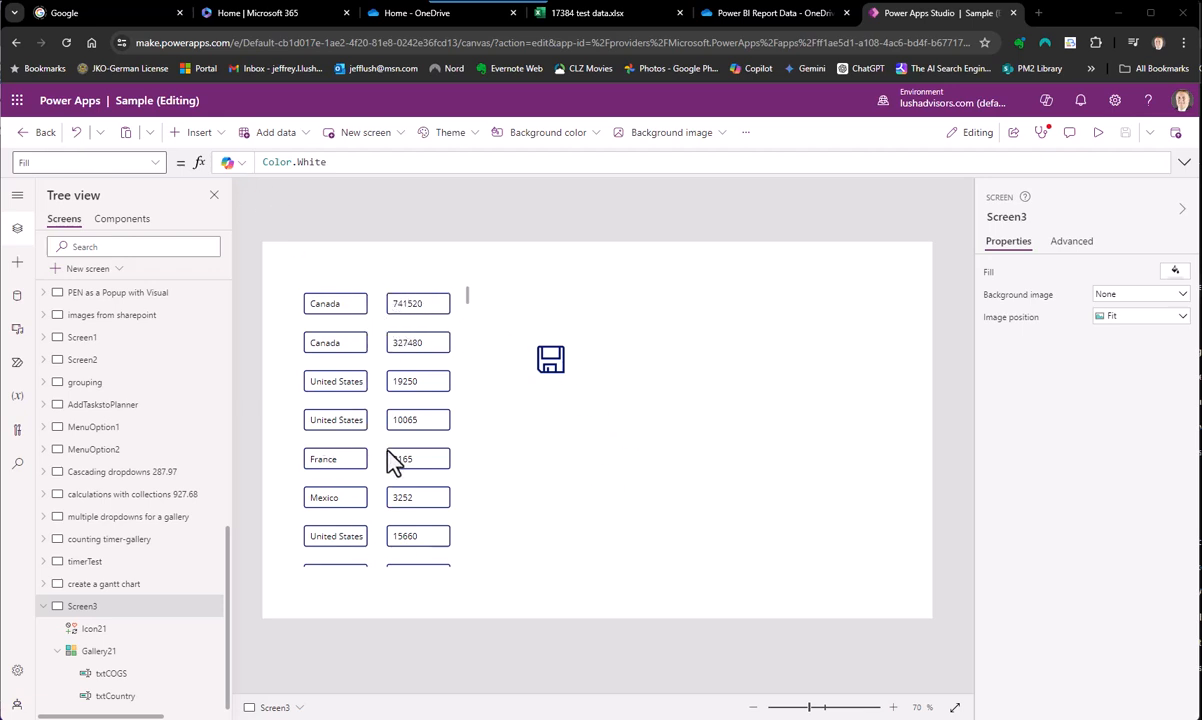
Preview the app screen and browse the Country and COGS records in Gallery21
left_click(466, 303)
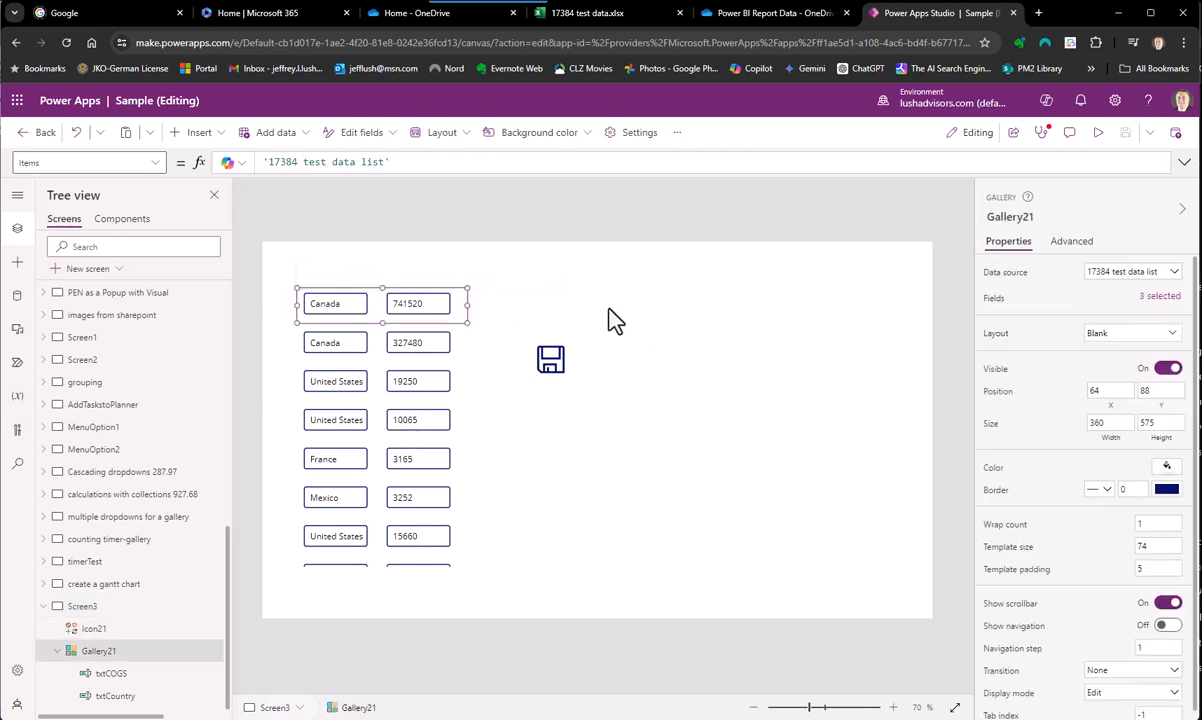
left_click(1097, 132)
left_click_drag(421, 240, 433, 536)
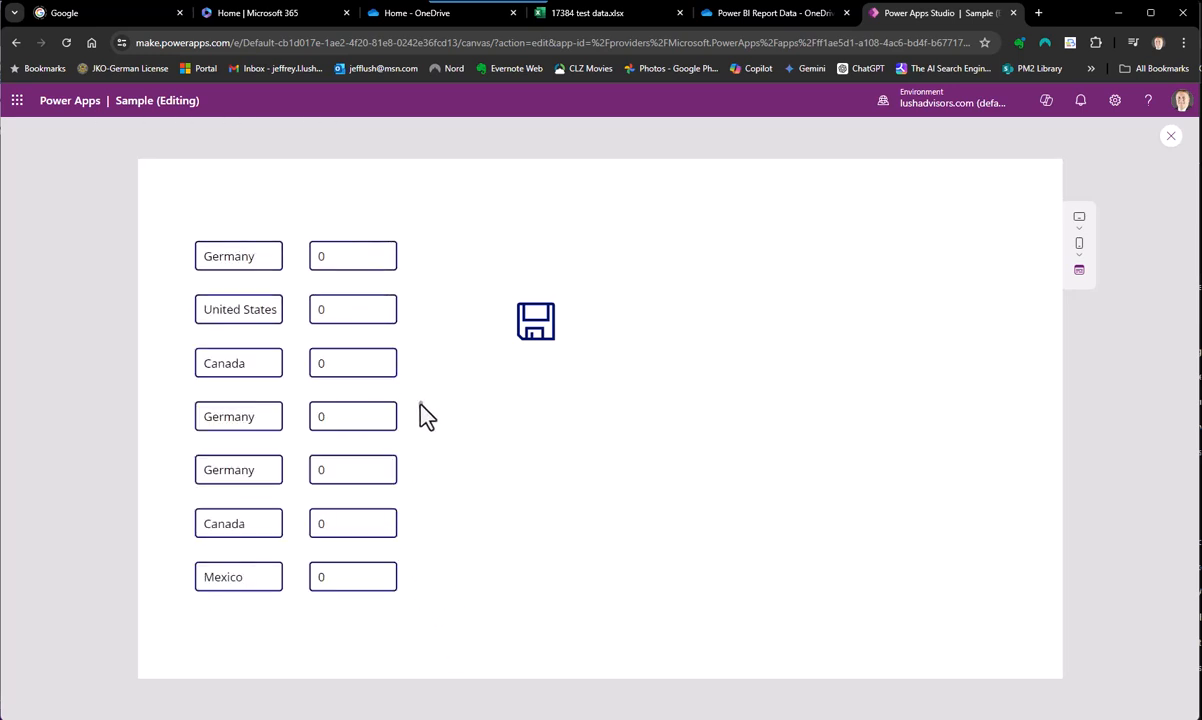
left_click_drag(421, 404, 448, 598)
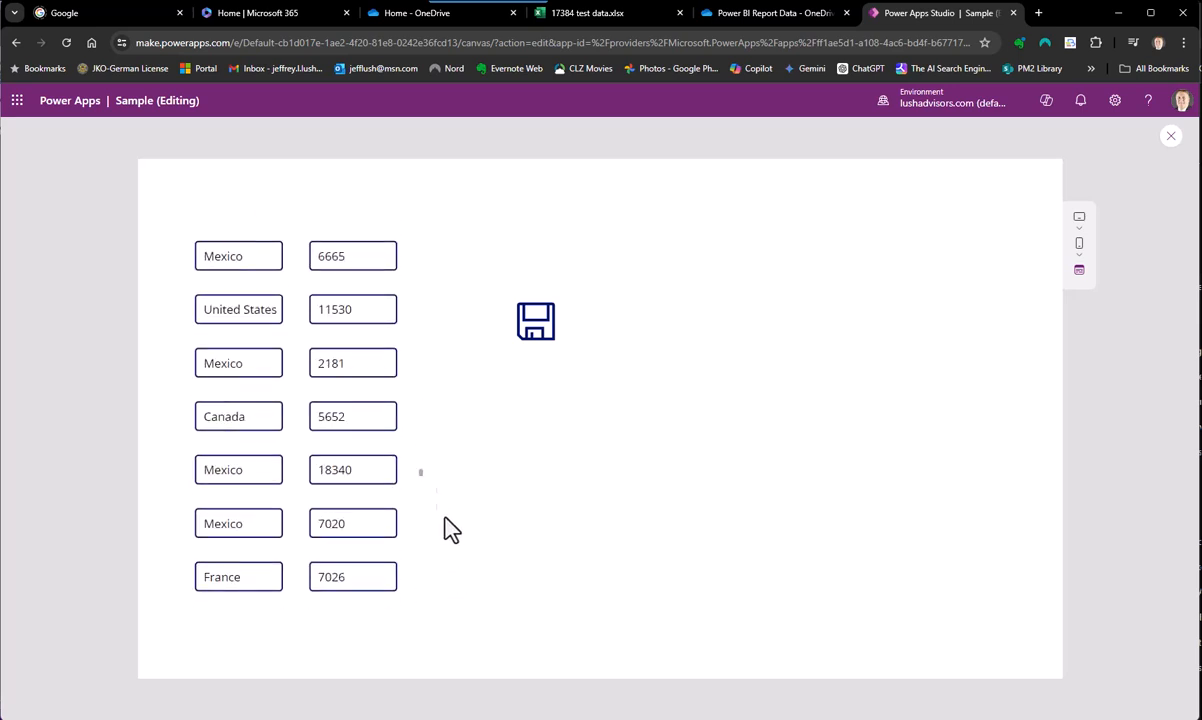
left_click_drag(421, 472, 437, 593)
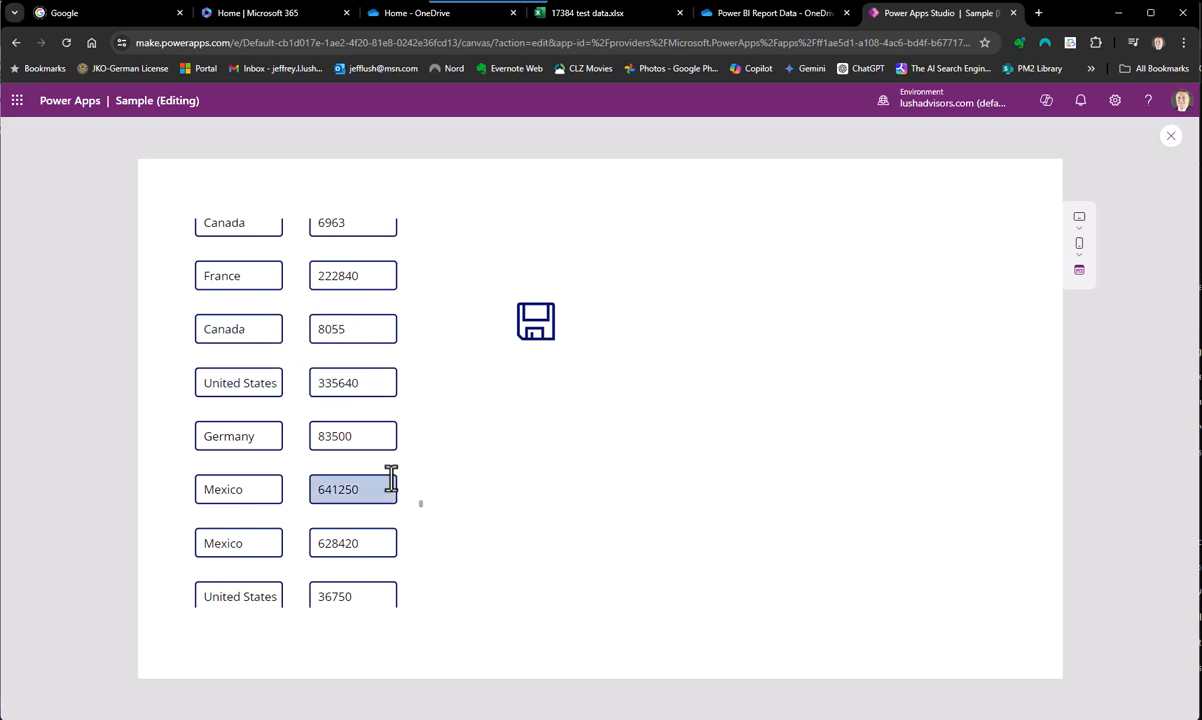
left_click_drag(421, 508, 436, 614)
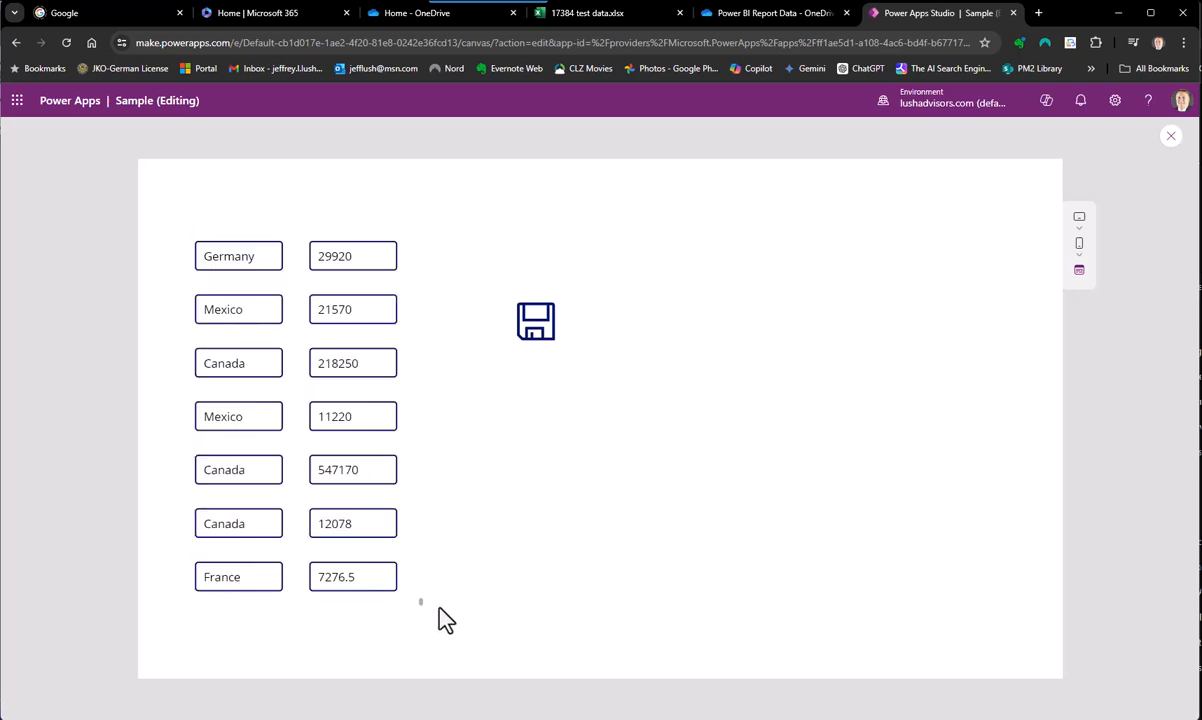
Switch to the Word guide and review the first page of the section "Edit an Excel file from PowerApps"
left_click_drag(0, 40, 634, 36)
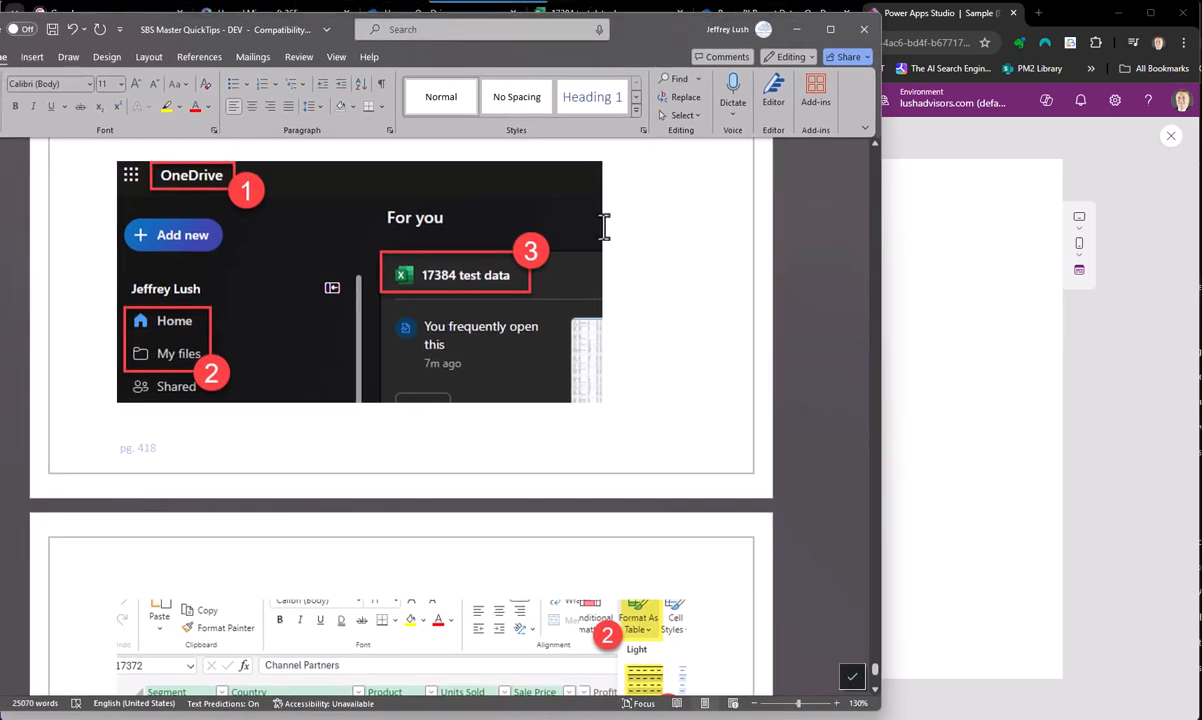
scroll(601, 230, "up", 3)
scroll(615, 240, "down", 2)
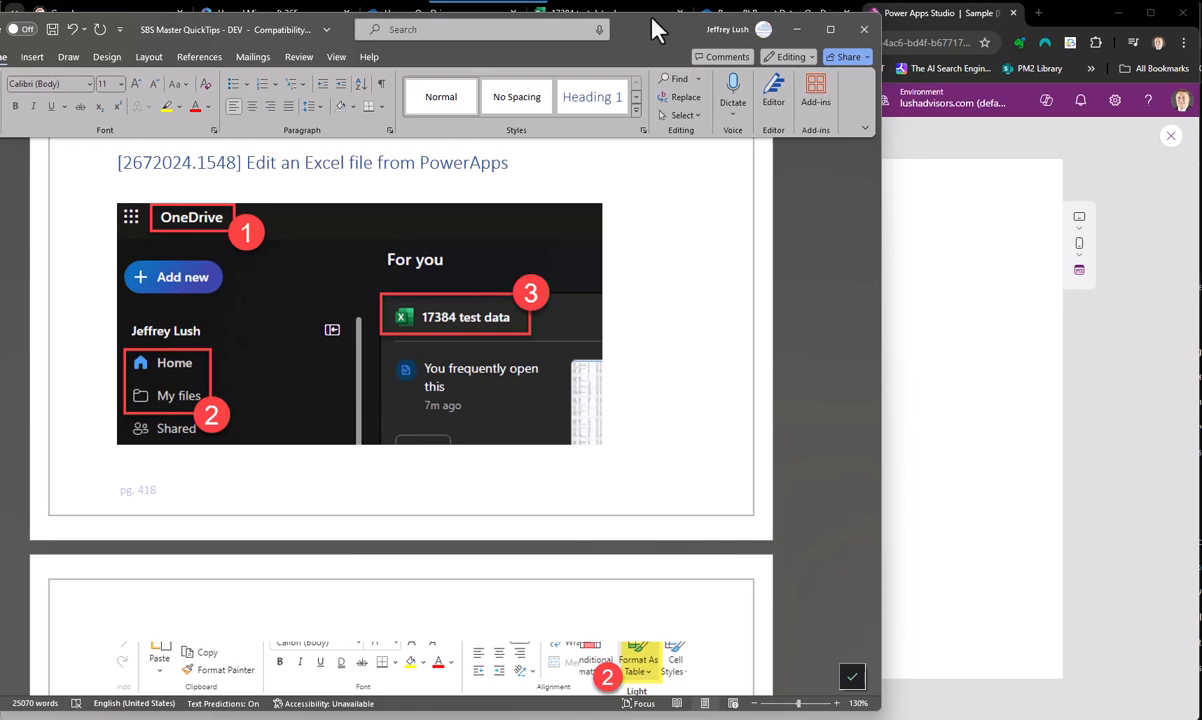
left_click_drag(660, 21, 0, 21)
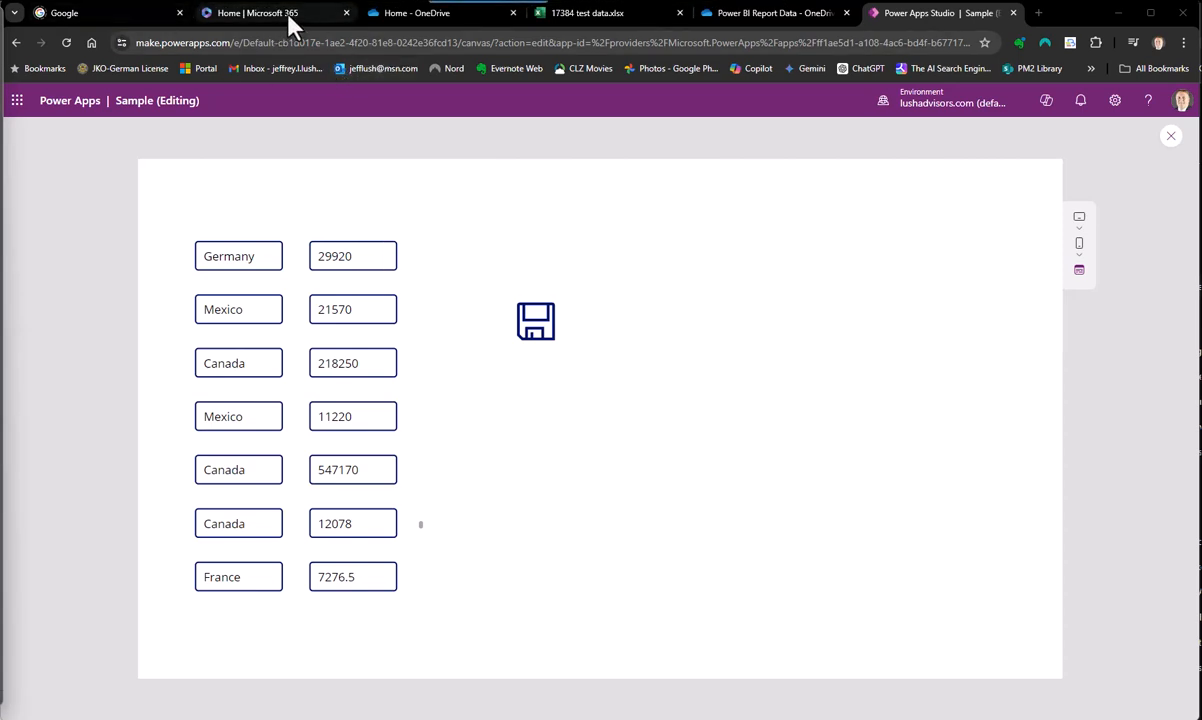
Locate the 17384 test data file in OneDrive, switch to that workbook in Excel and examine its rows
left_click(399, 22)
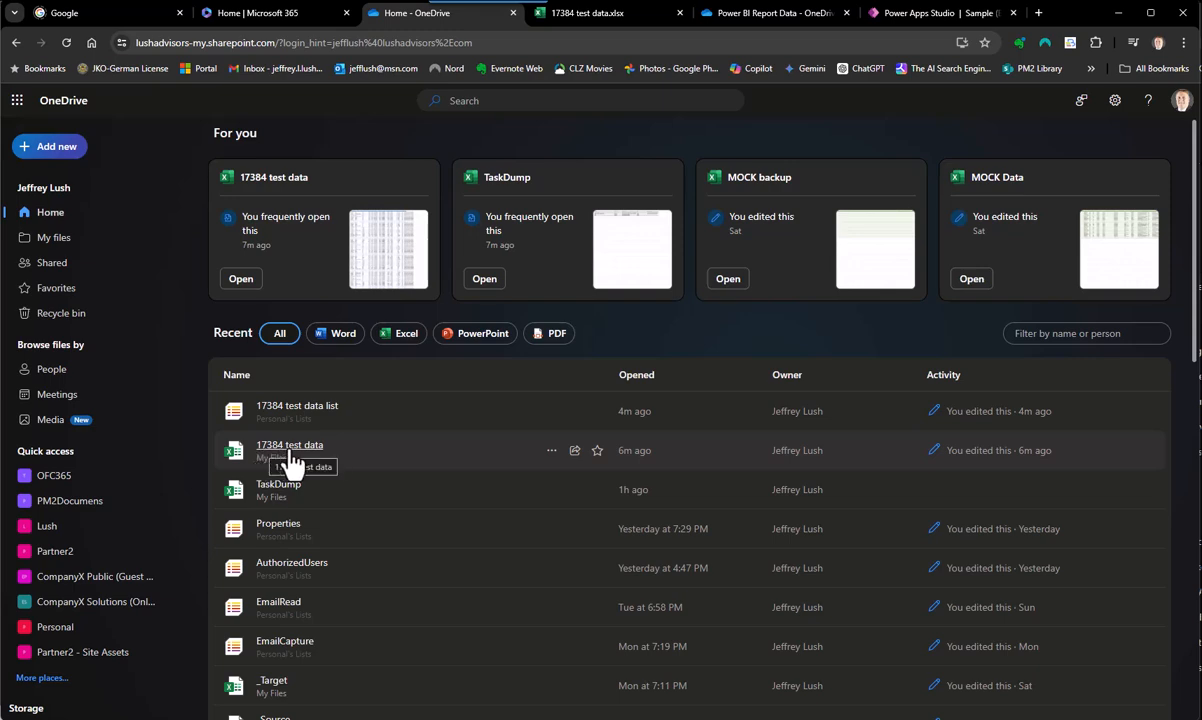
left_click(614, 24)
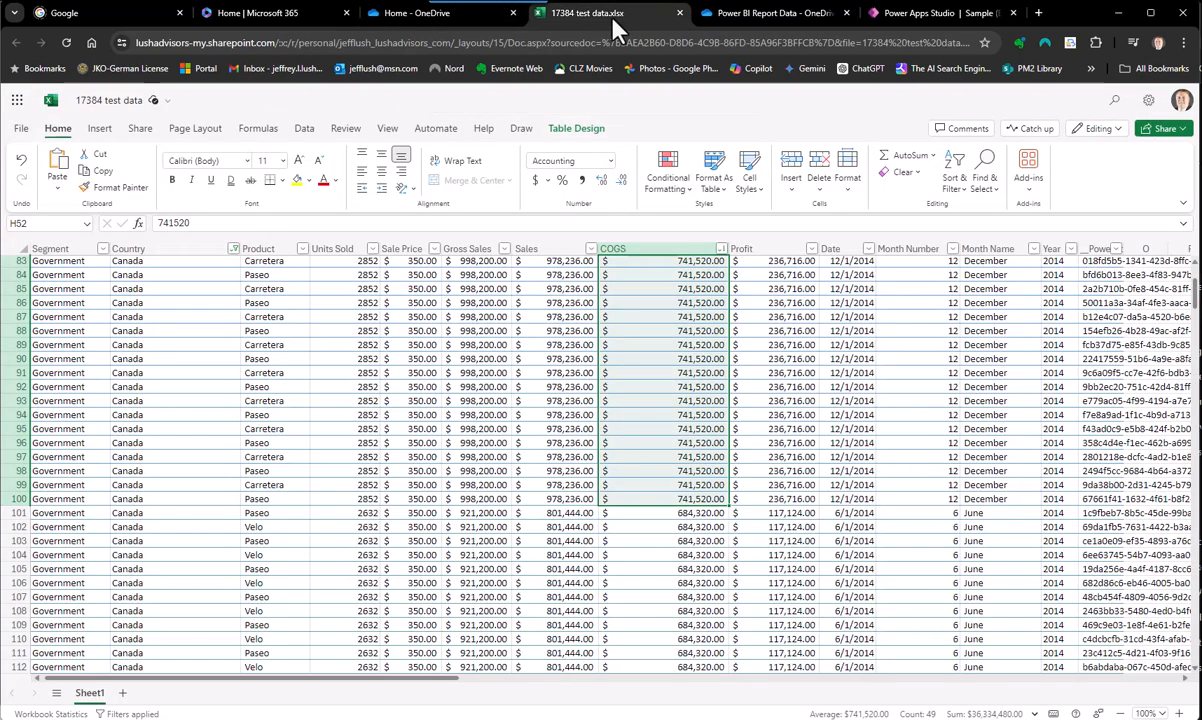
left_click(852, 428)
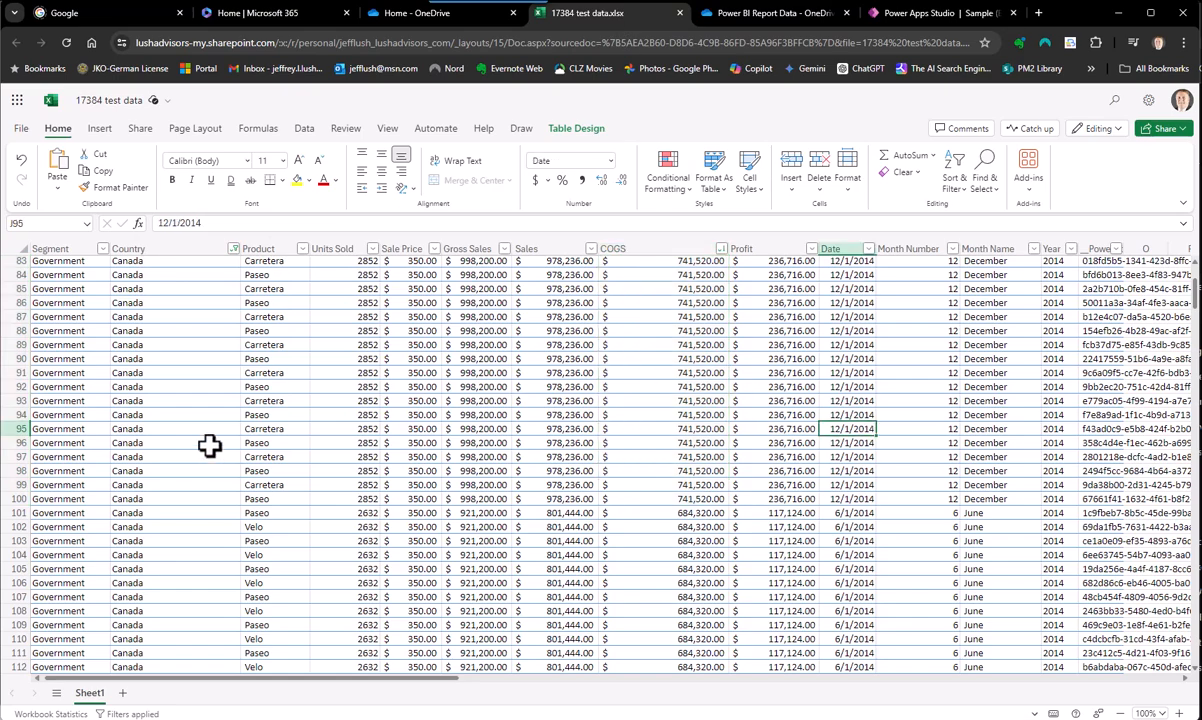
scroll(213, 388, "up", 5)
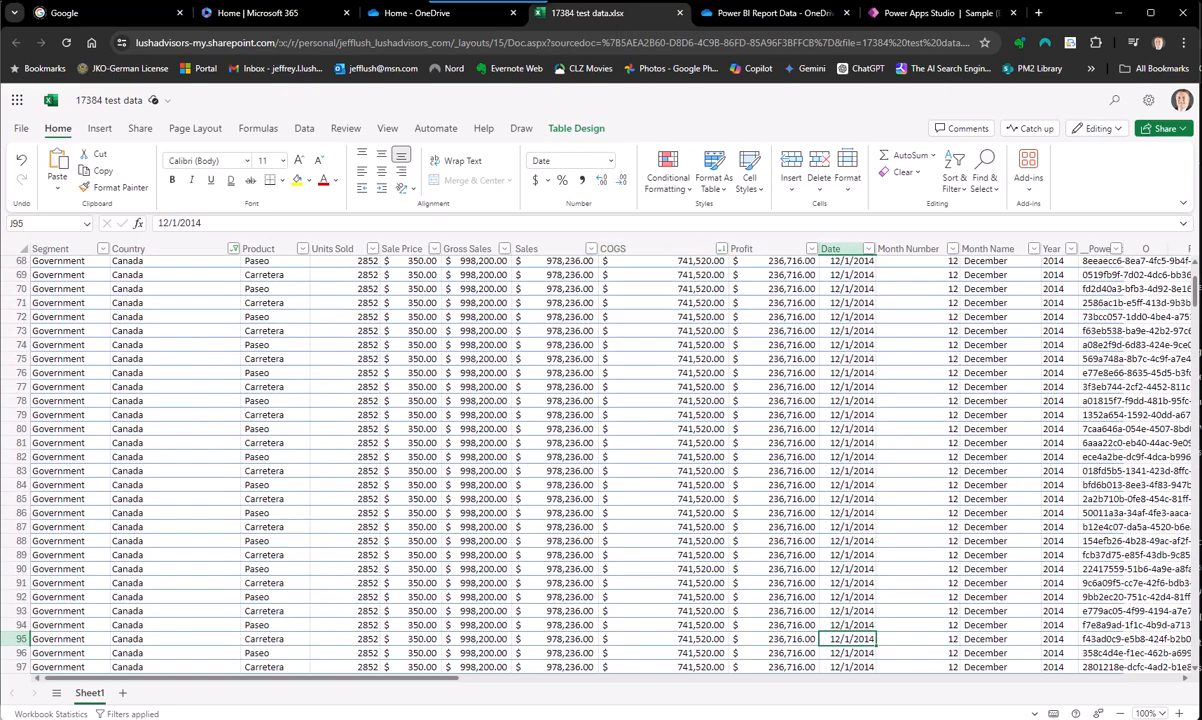
Select cells from Segment to Sale Price in rows 68 to 75 and view the Format as Table styles without applying one
left_click(103, 250)
left_click(103, 250)
left_click_drag(48, 260, 402, 350)
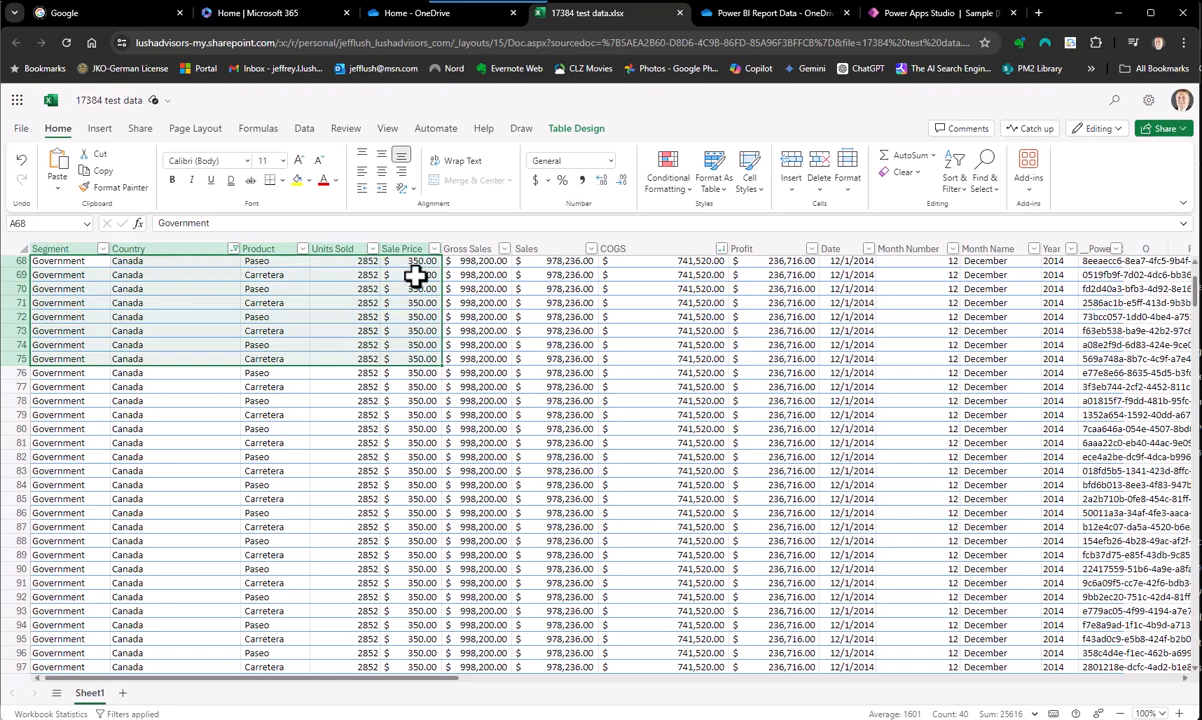
left_click(724, 185)
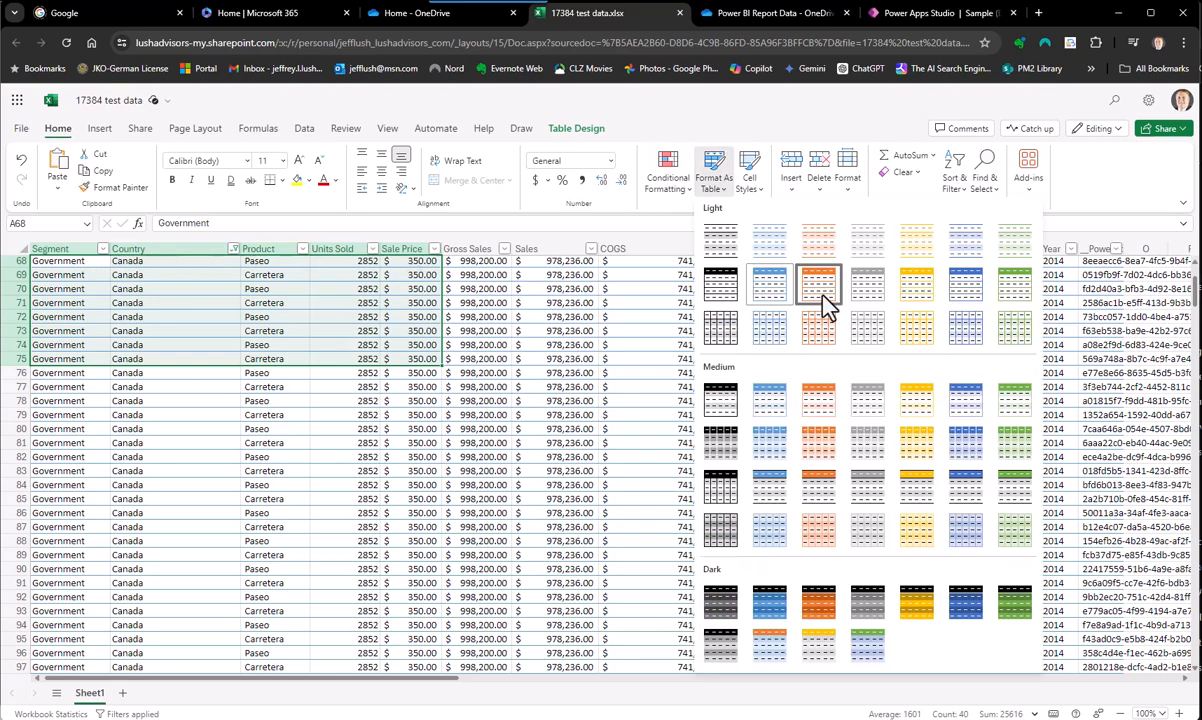
key("Escape")
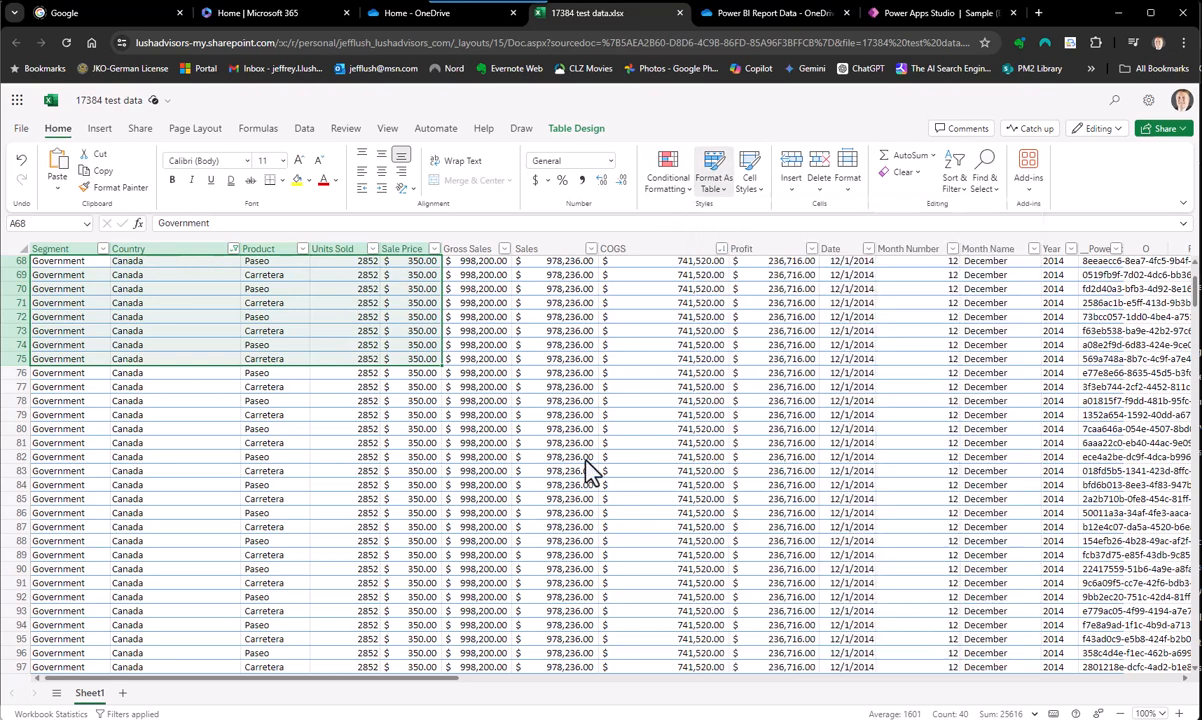
Switch to the Word guide and review the instructions for table formatting, opening Power Apps, and adding a screen and data
left_click_drag(2, 62, 650, 37)
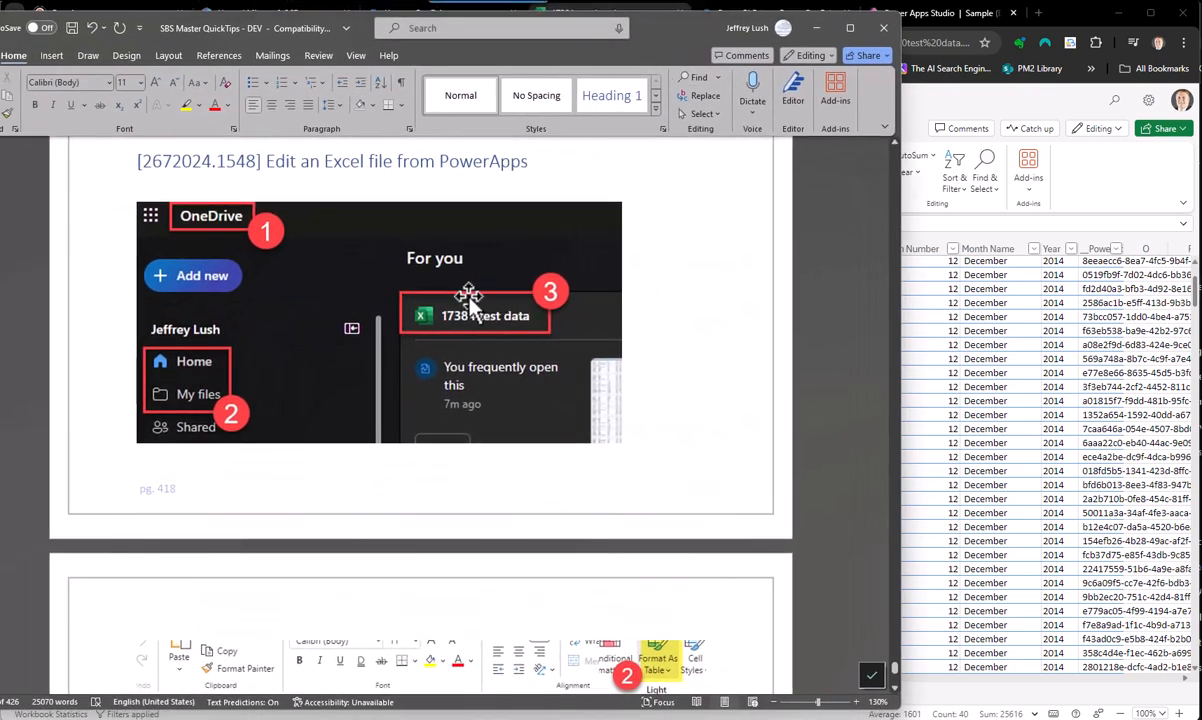
scroll(485, 299, "down", 7)
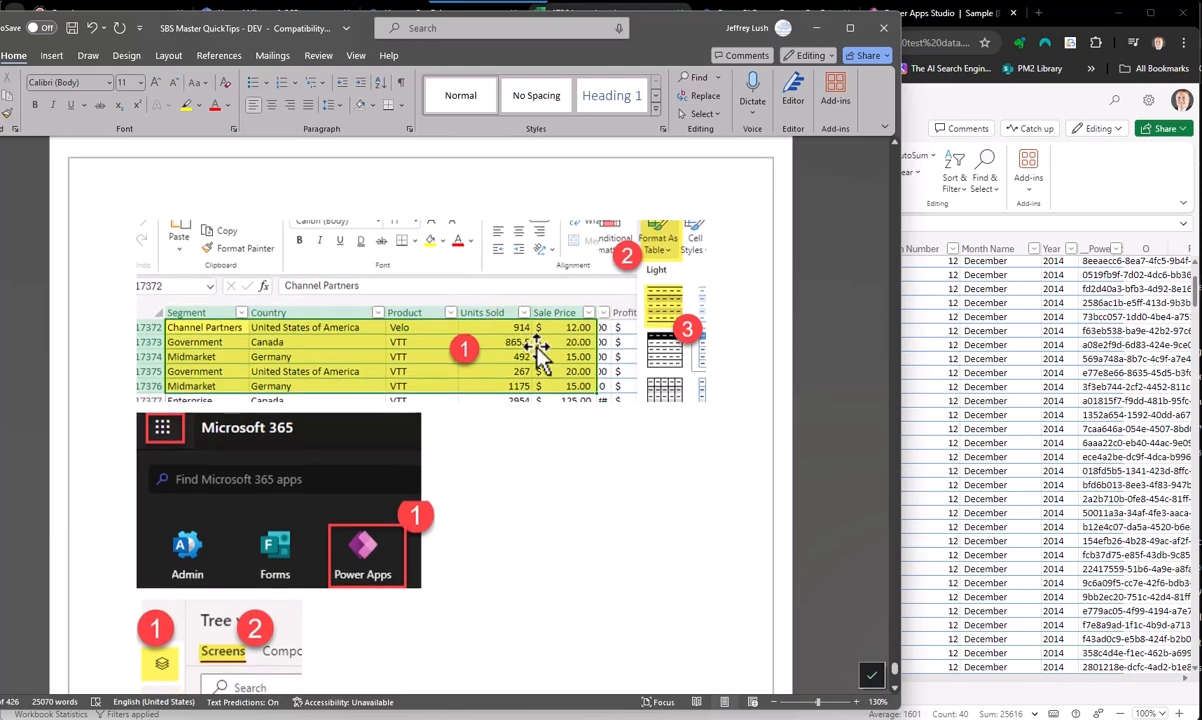
scroll(527, 350, "down", 1)
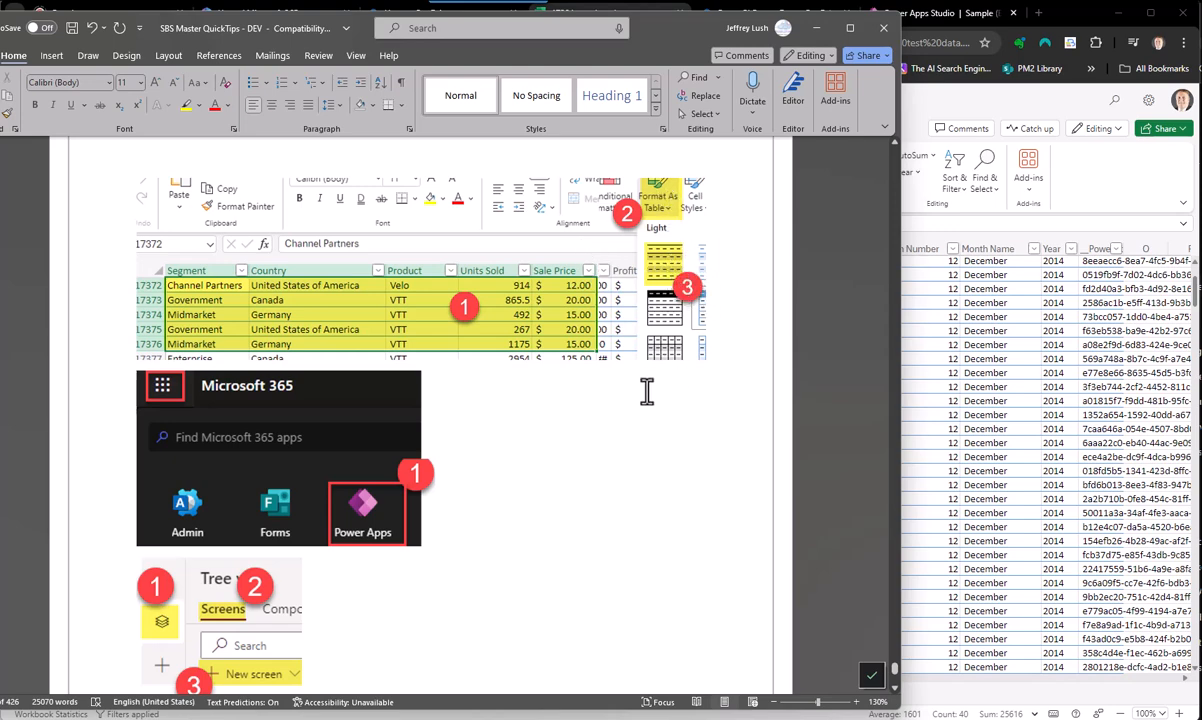
scroll(613, 411, "down", 5)
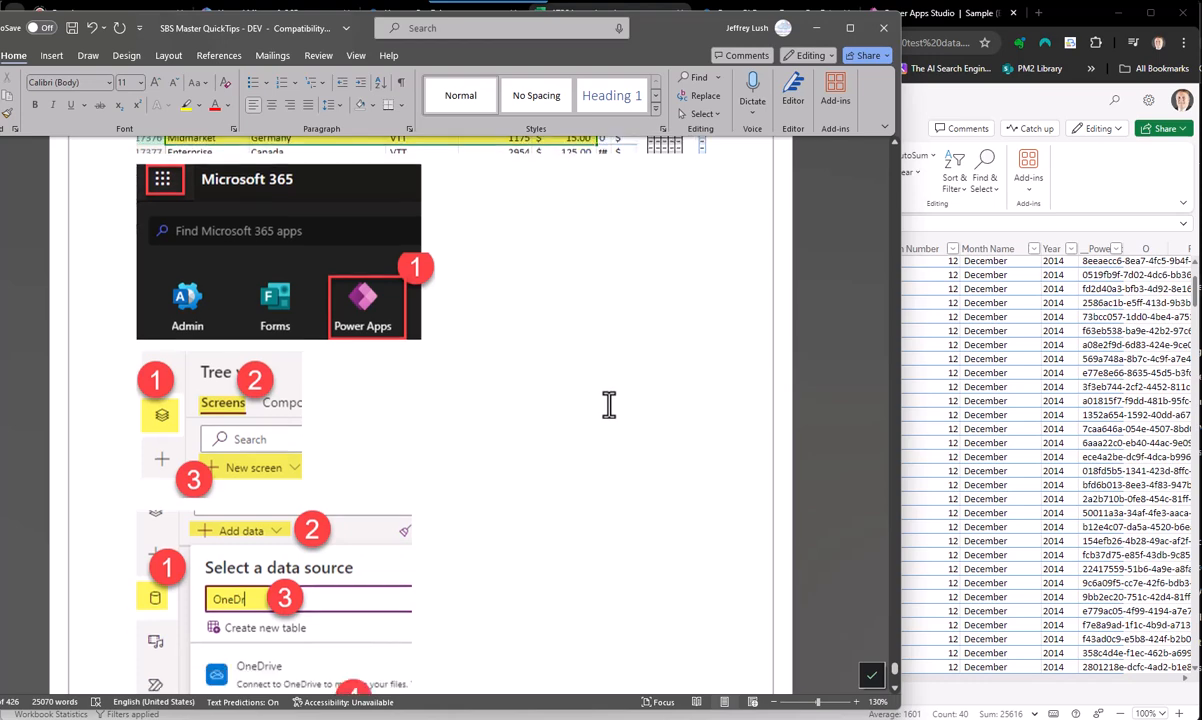
scroll(609, 404, "up", 1)
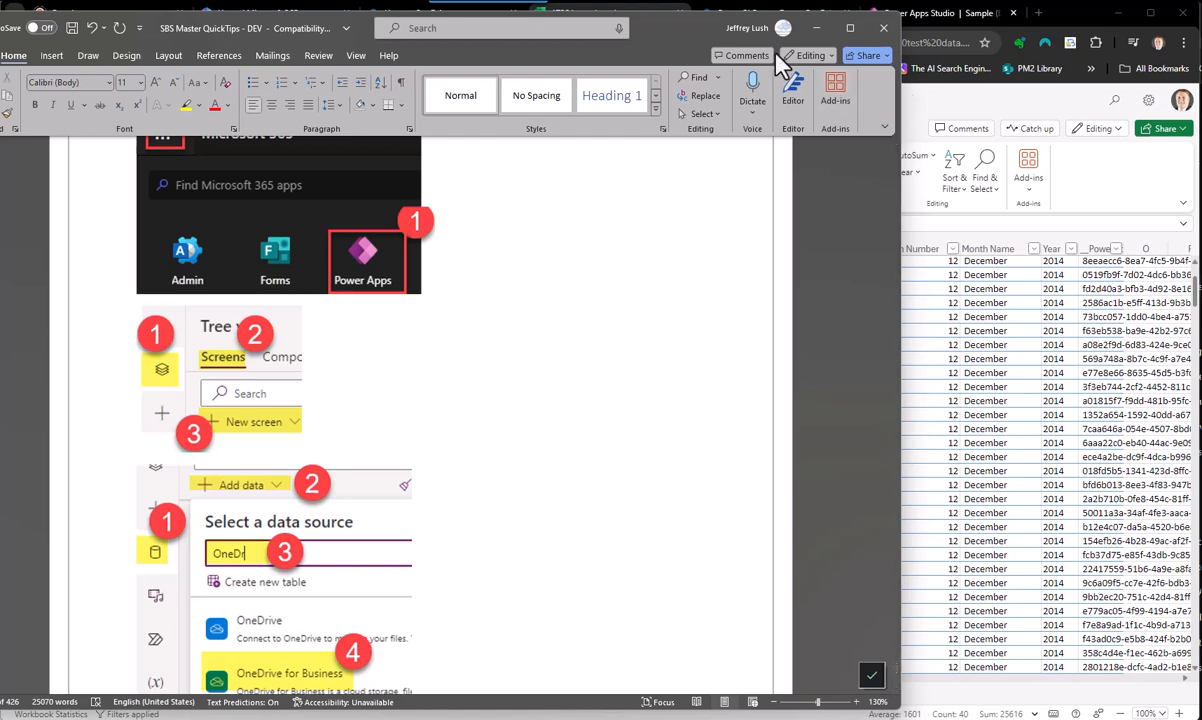
Move the Word guide aside, switch to Power Apps Studio and close the app preview
left_click_drag(711, 20, 0, 26)
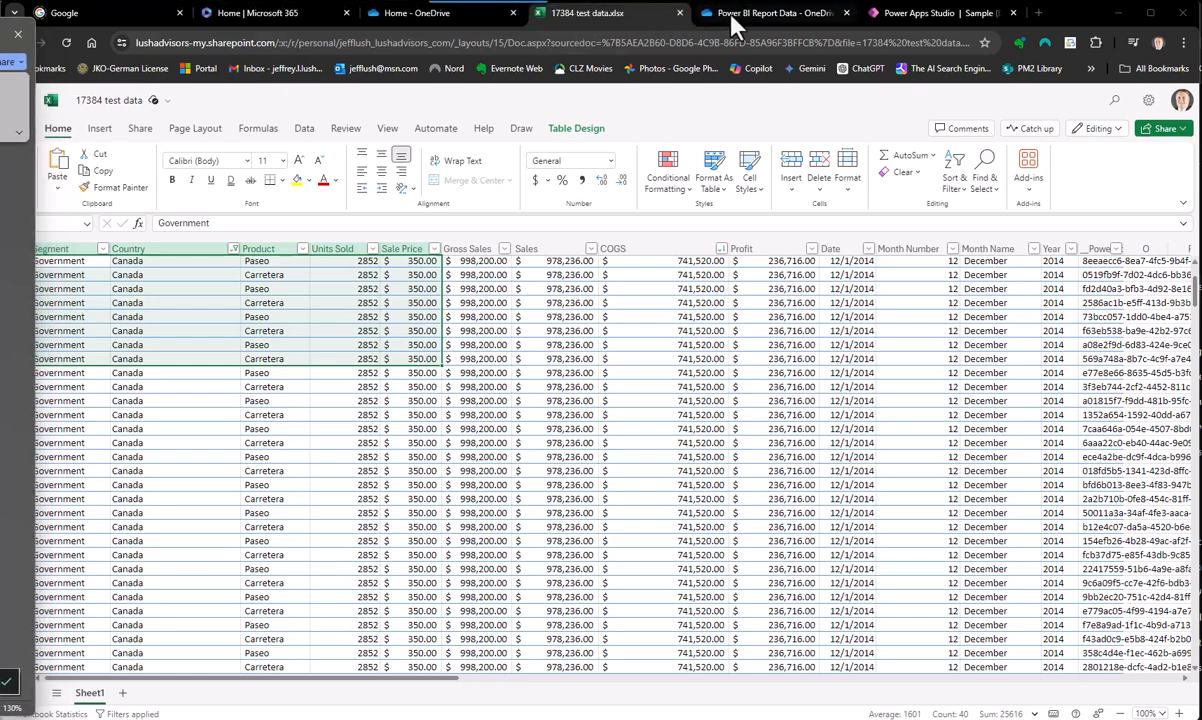
left_click(897, 16)
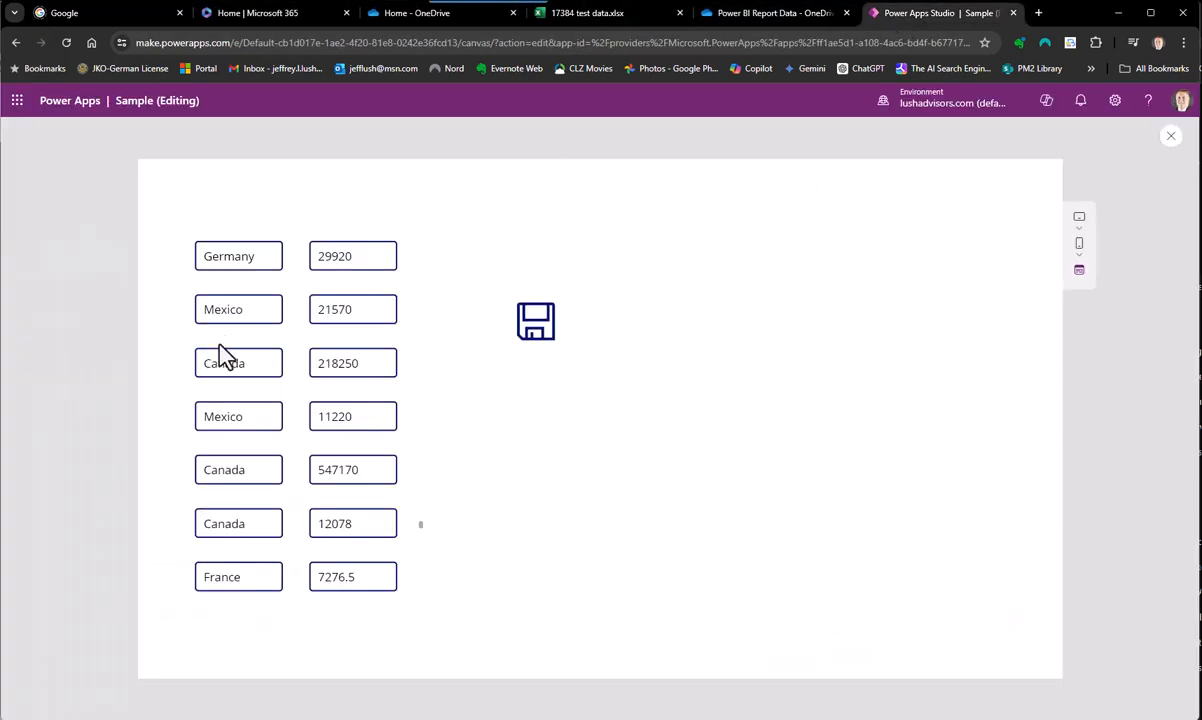
left_click(1170, 137)
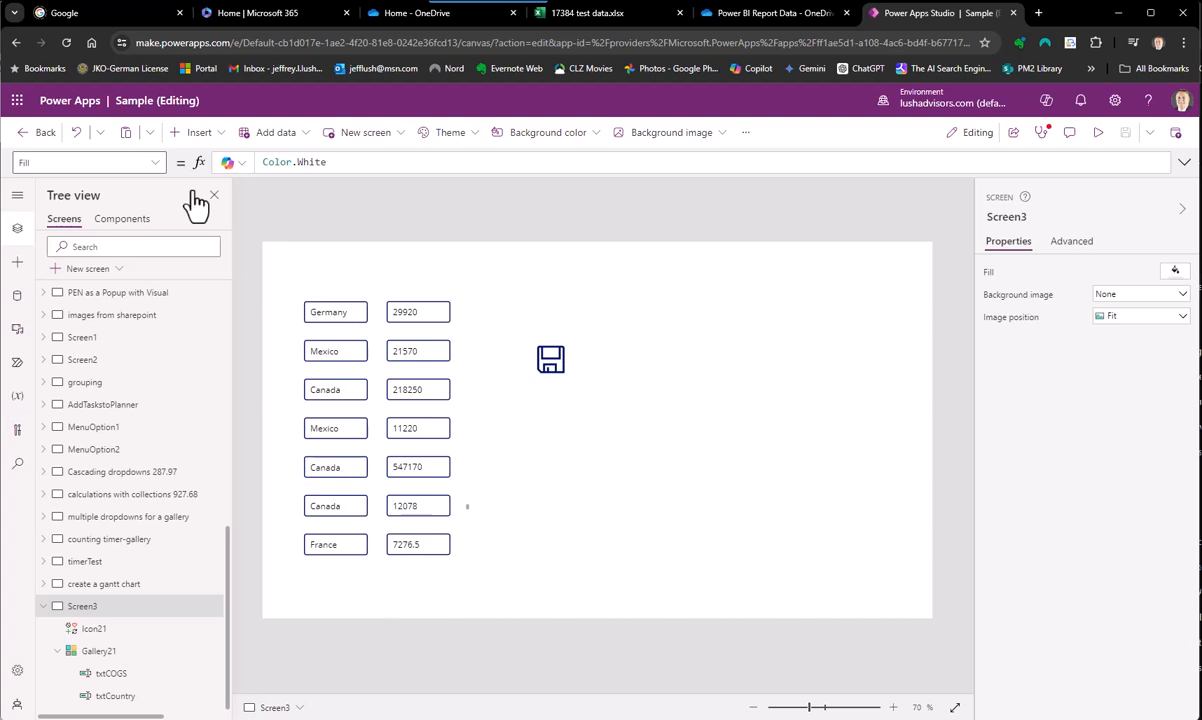
Open Power Apps from Microsoft 365, view its app creation options, and return to the Sample app in Power Apps Studio
left_click(285, 16)
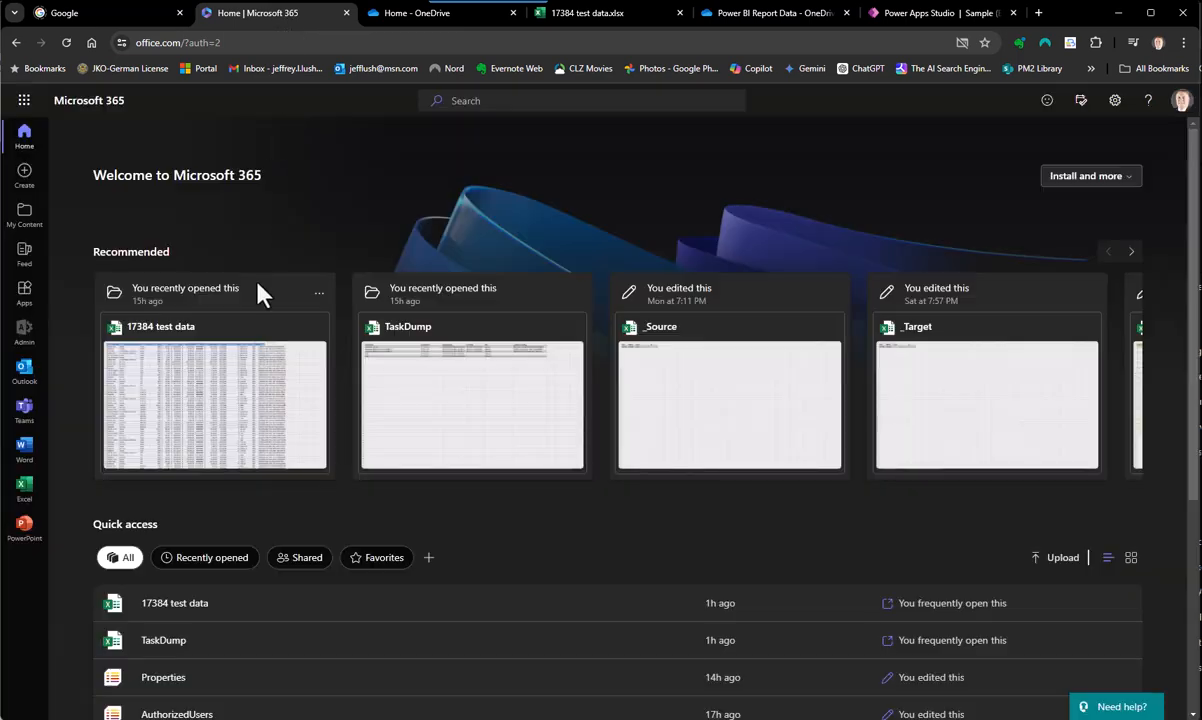
left_click(24, 100)
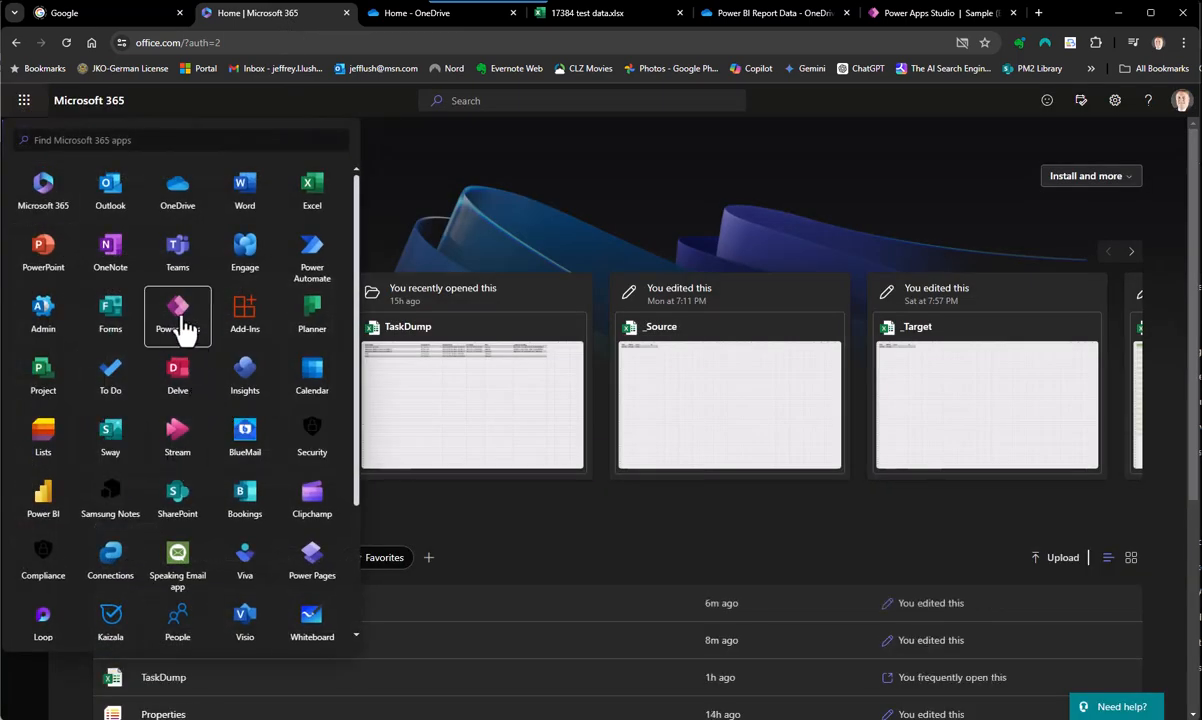
left_click(180, 318)
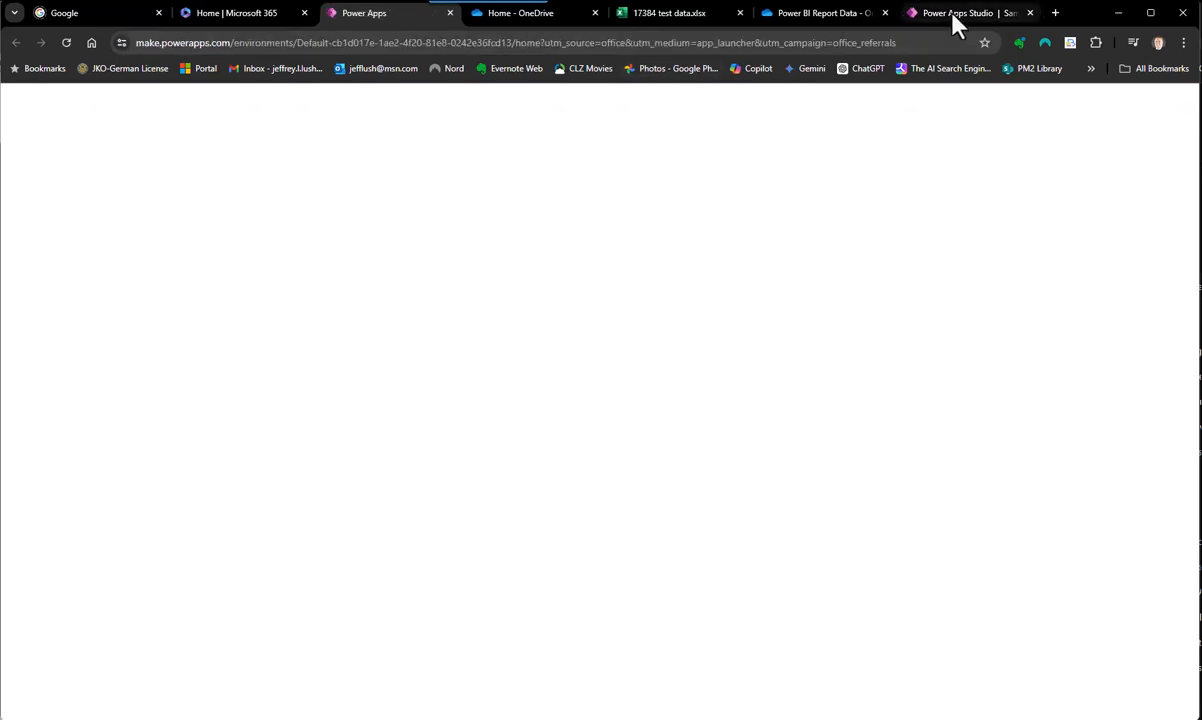
left_click(67, 198)
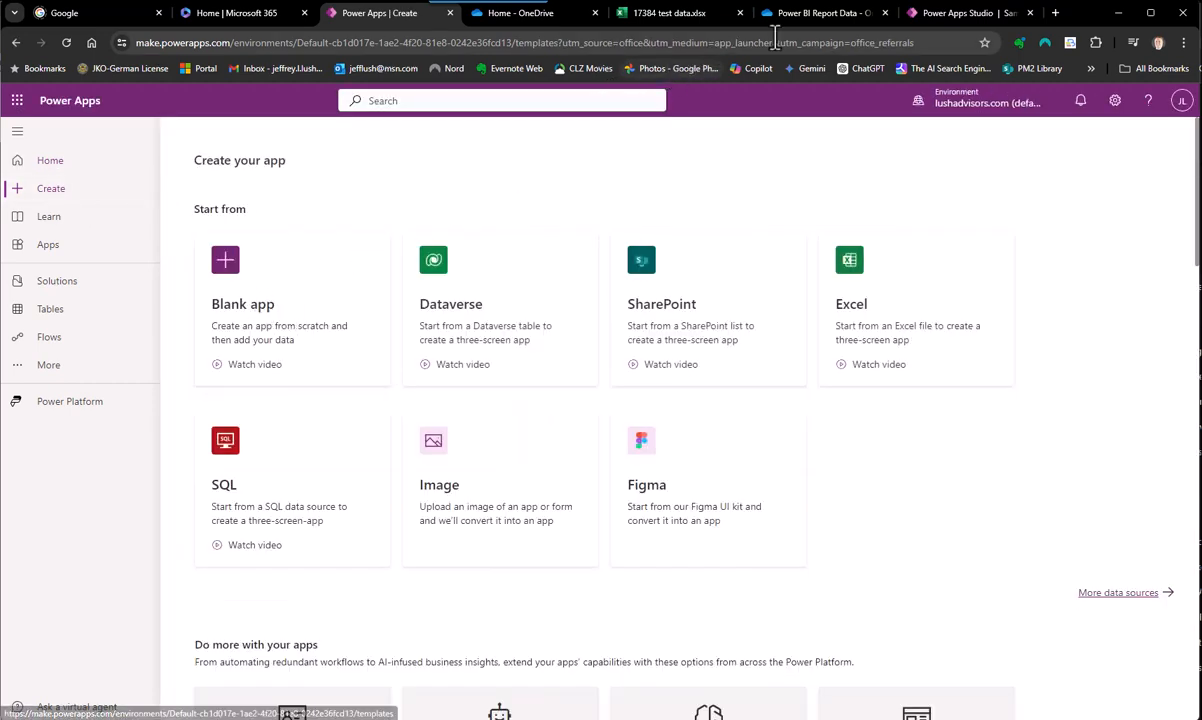
left_click(912, 13)
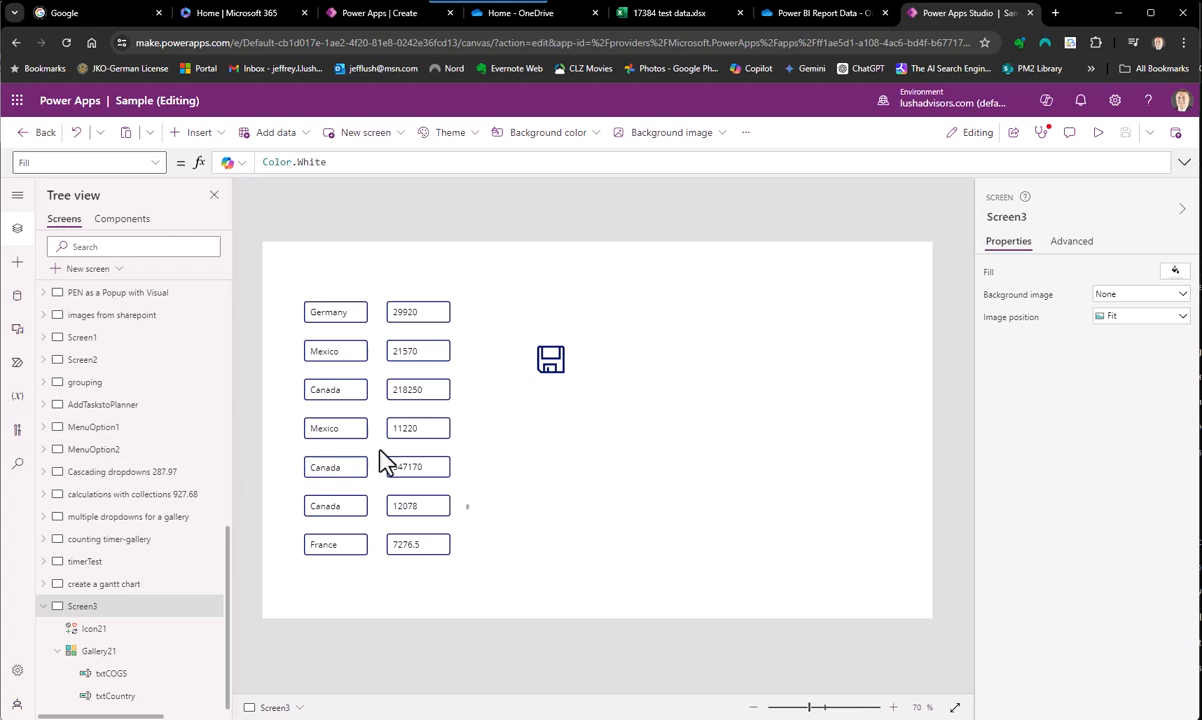
Search the available data sources for "onedrive", view the OneDrive for Business connector's details, and leave the selection without adding it
left_click(17, 309)
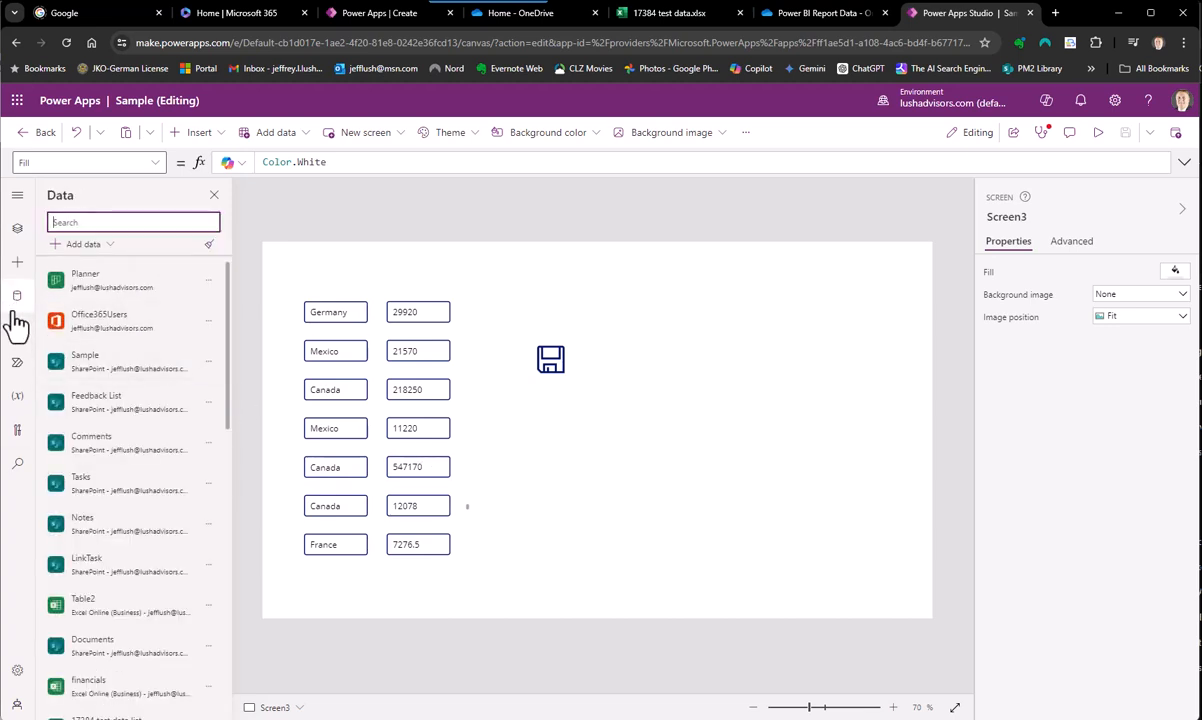
left_click(83, 245)
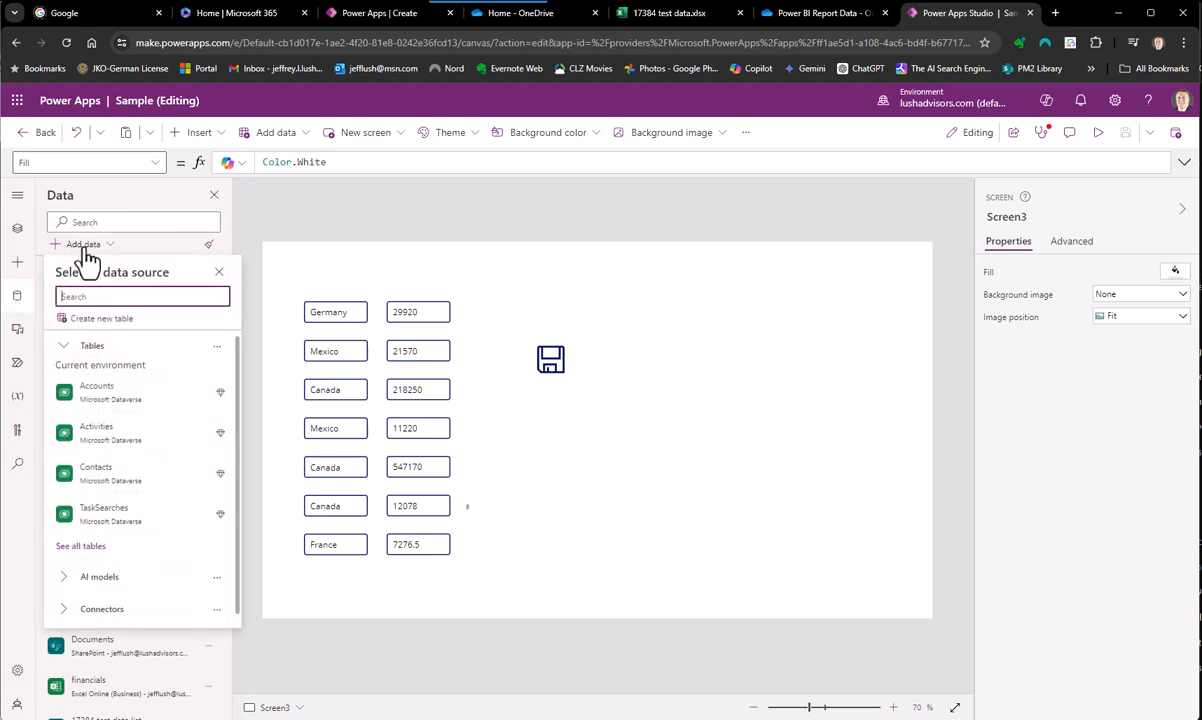
type("e")
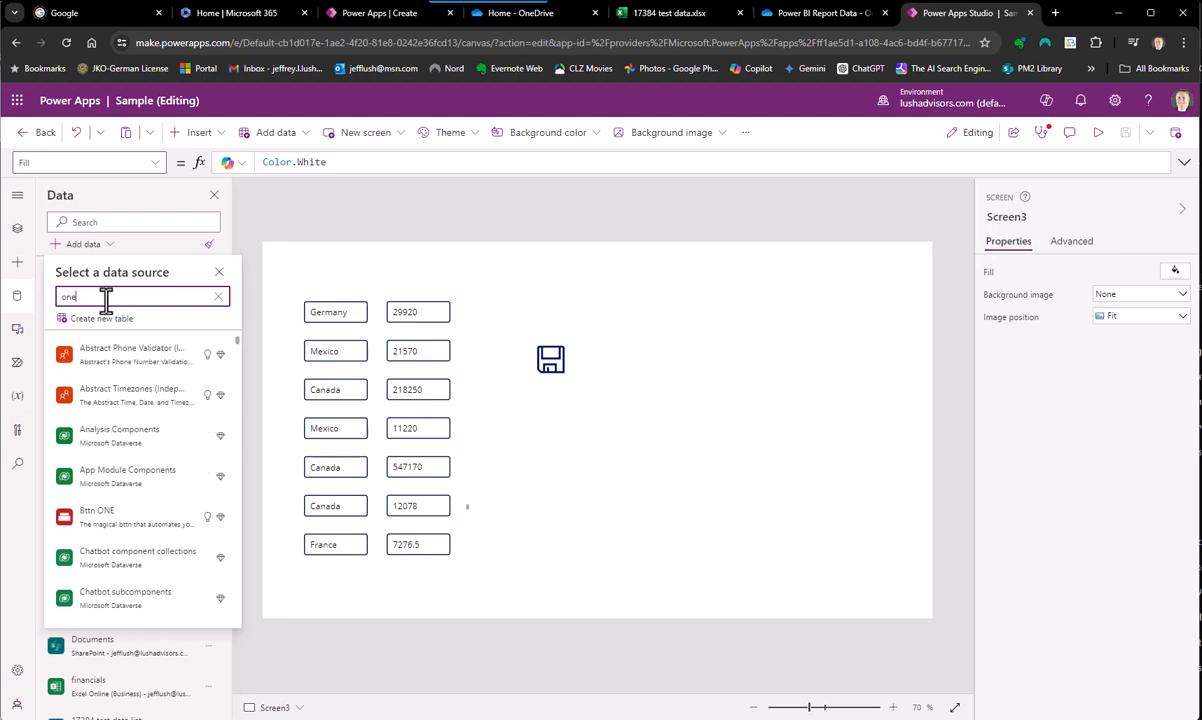
type("drive")
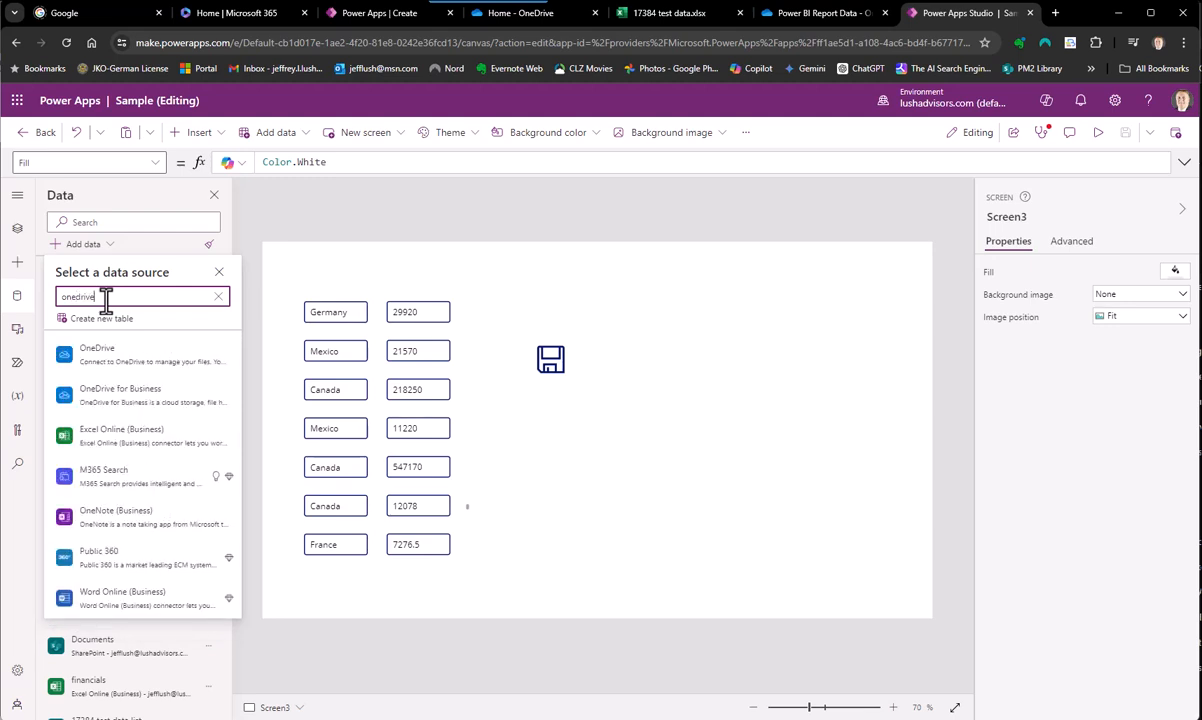
mouse_move(145, 408)
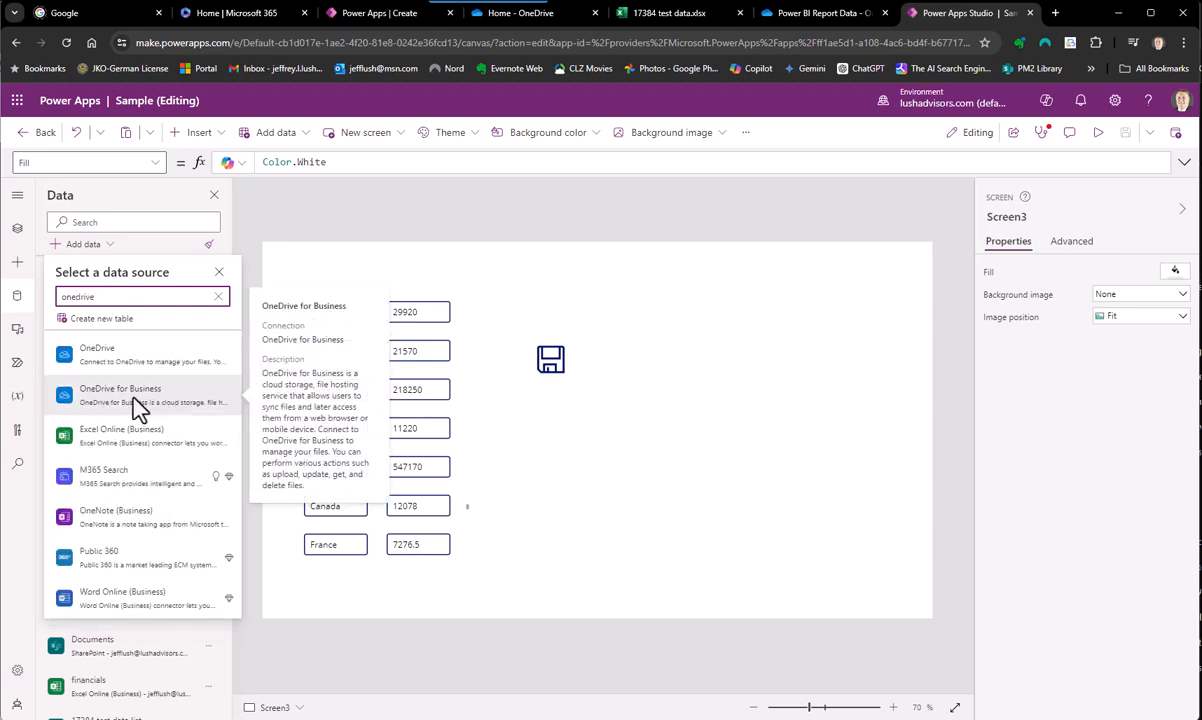
left_click(262, 217)
Switch to the Word guide and review how to choose the OneDrive for Business connection, the Excel file and the table
left_click_drag(0, 50, 697, 18)
scroll(575, 367, "down", 3)
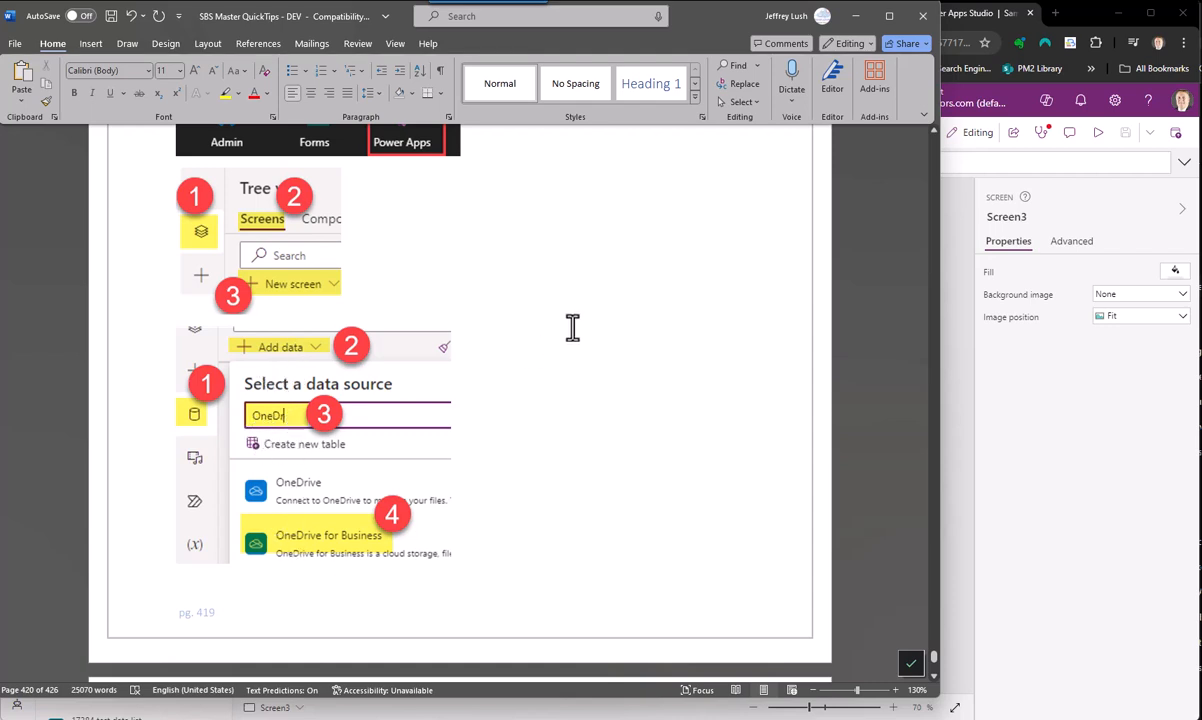
scroll(563, 334, "down", 13)
scroll(595, 364, "down", 3)
scroll(596, 367, "up", 1)
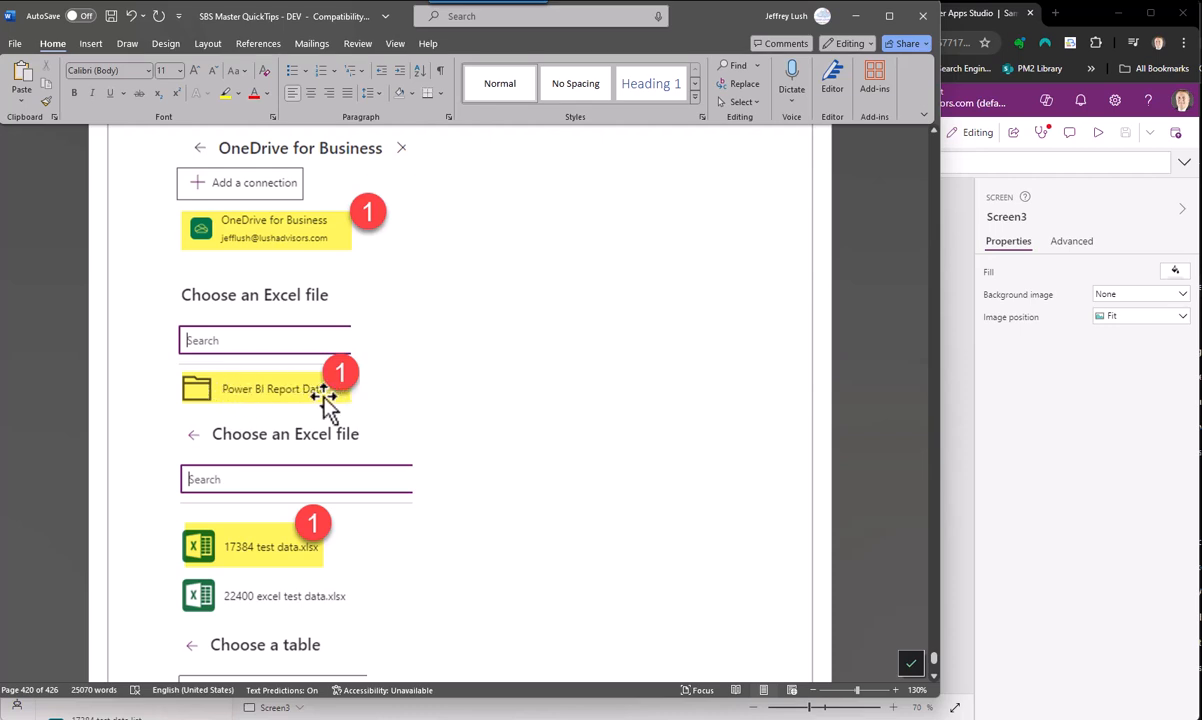
Review the Word guide on choosing the financials table, connecting it and inserting a blank vertical gallery, and move the guide aside
scroll(300, 390, "down", 3)
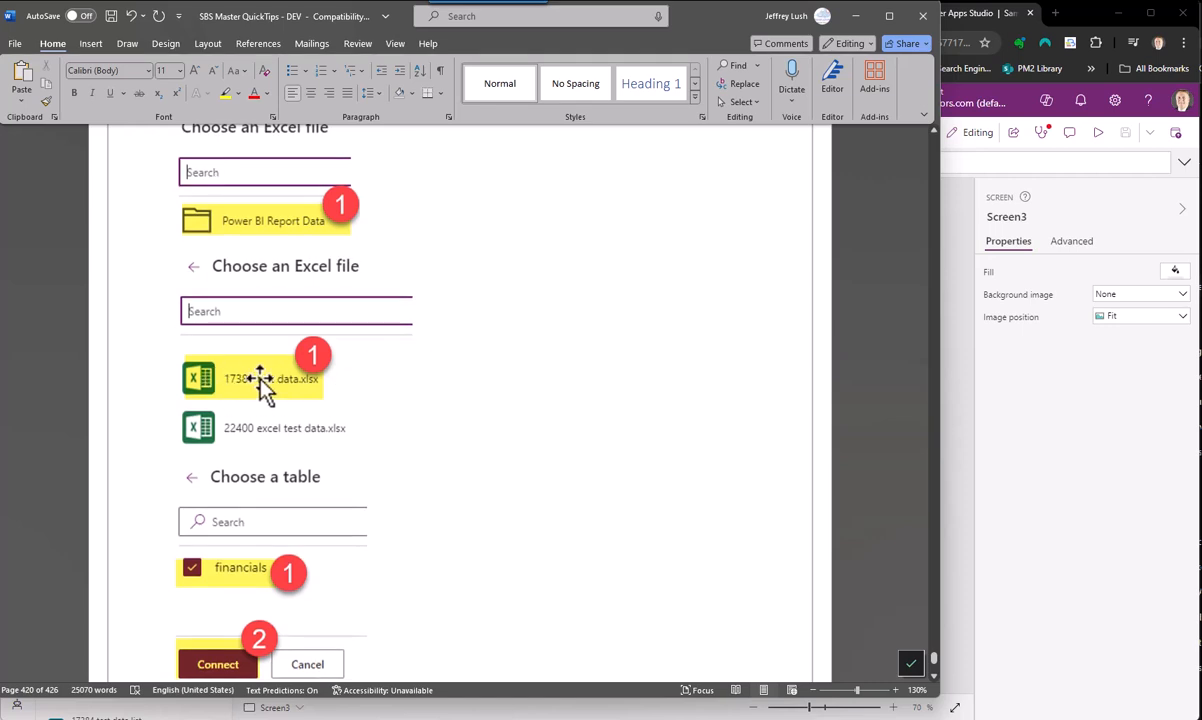
scroll(395, 360, "down", 3)
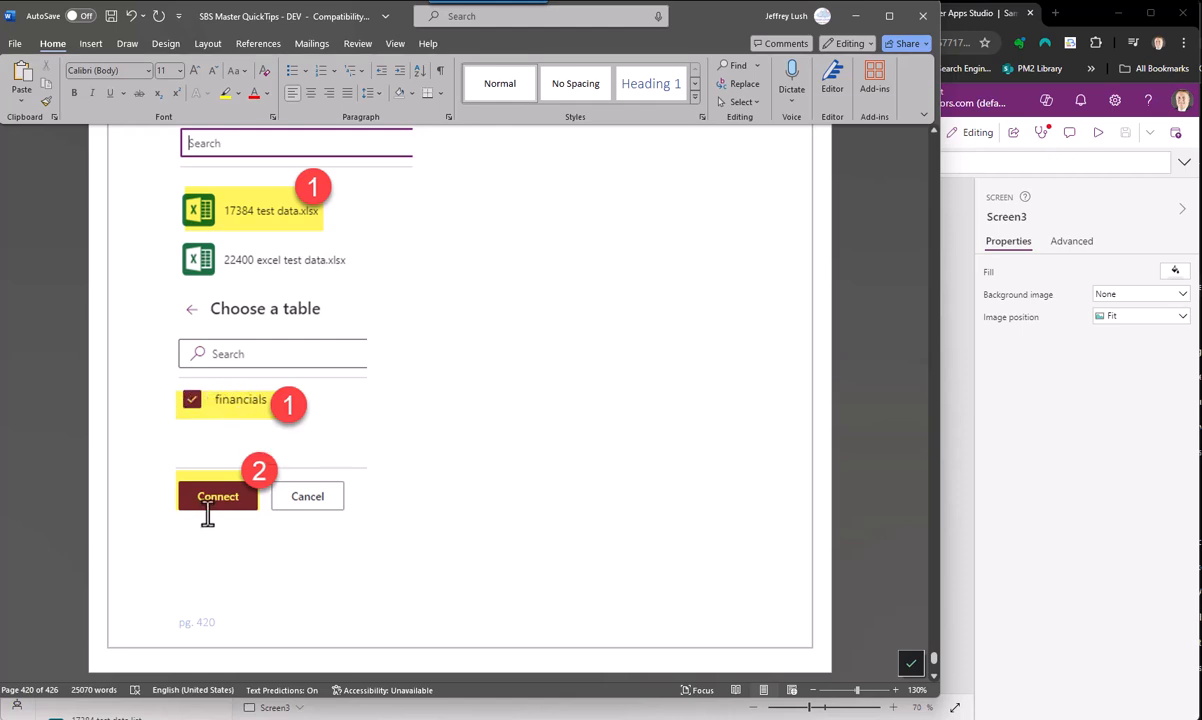
scroll(392, 394, "down", 11)
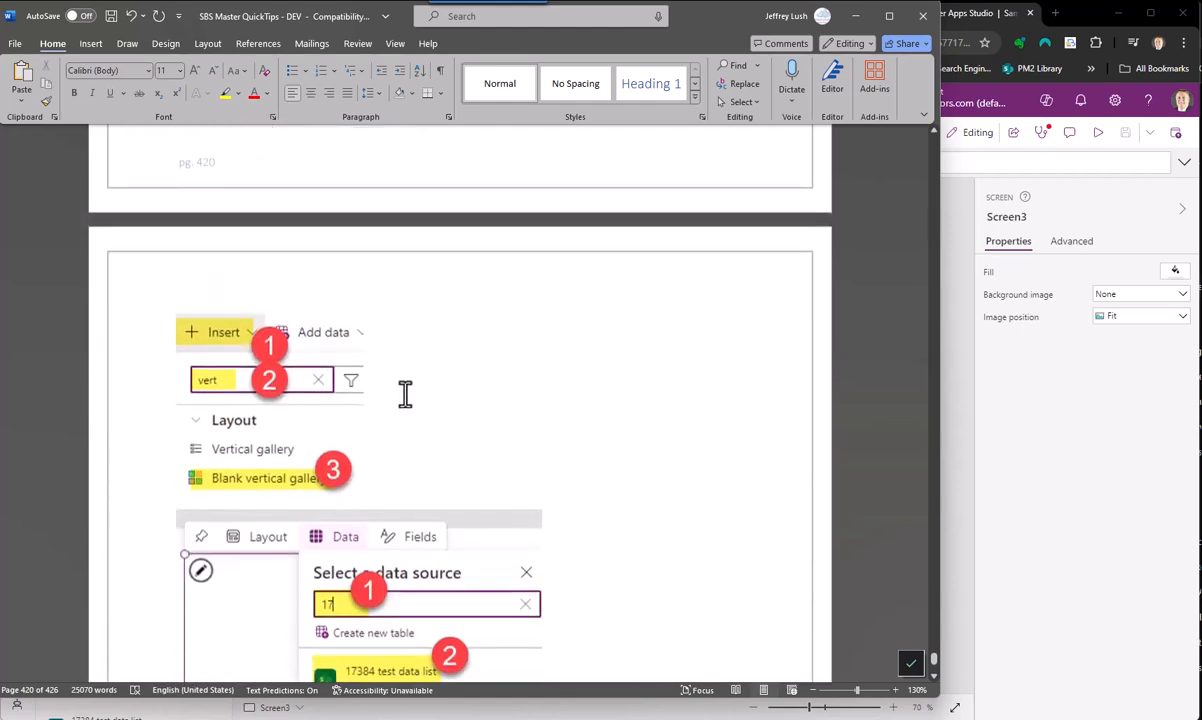
scroll(413, 385, "down", 2)
left_click_drag(650, 28, 0, 29)
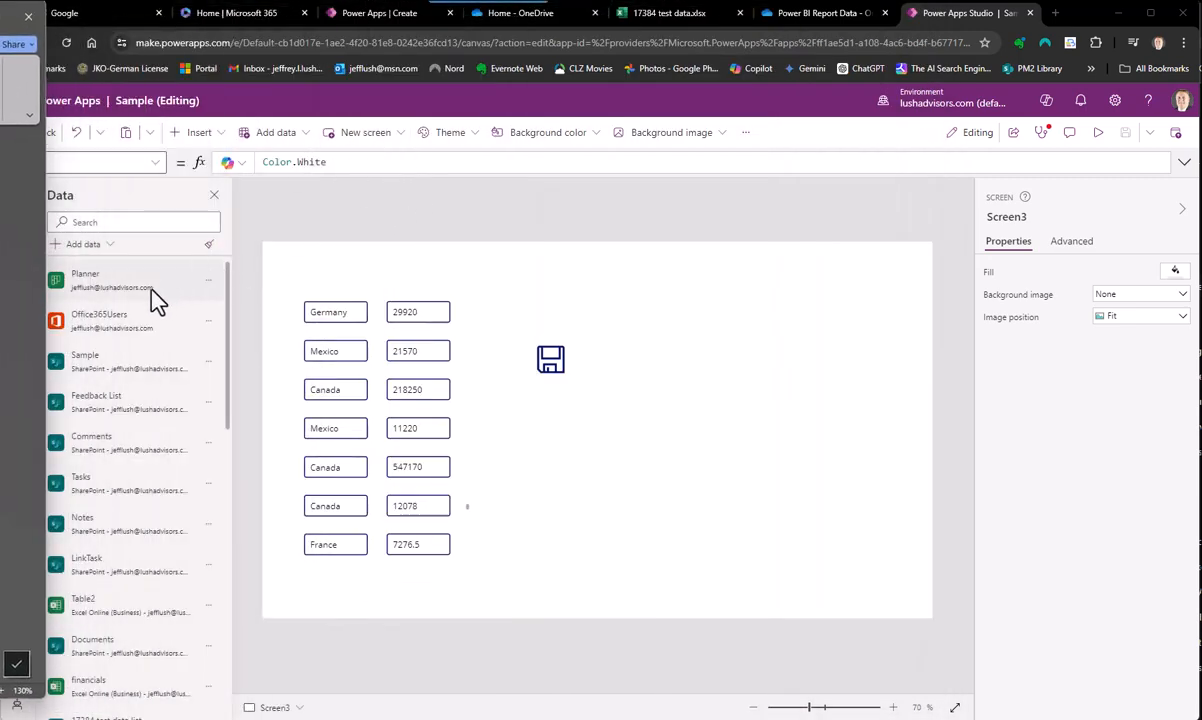
Search the Sample app's data sources for "17"
left_click(102, 222)
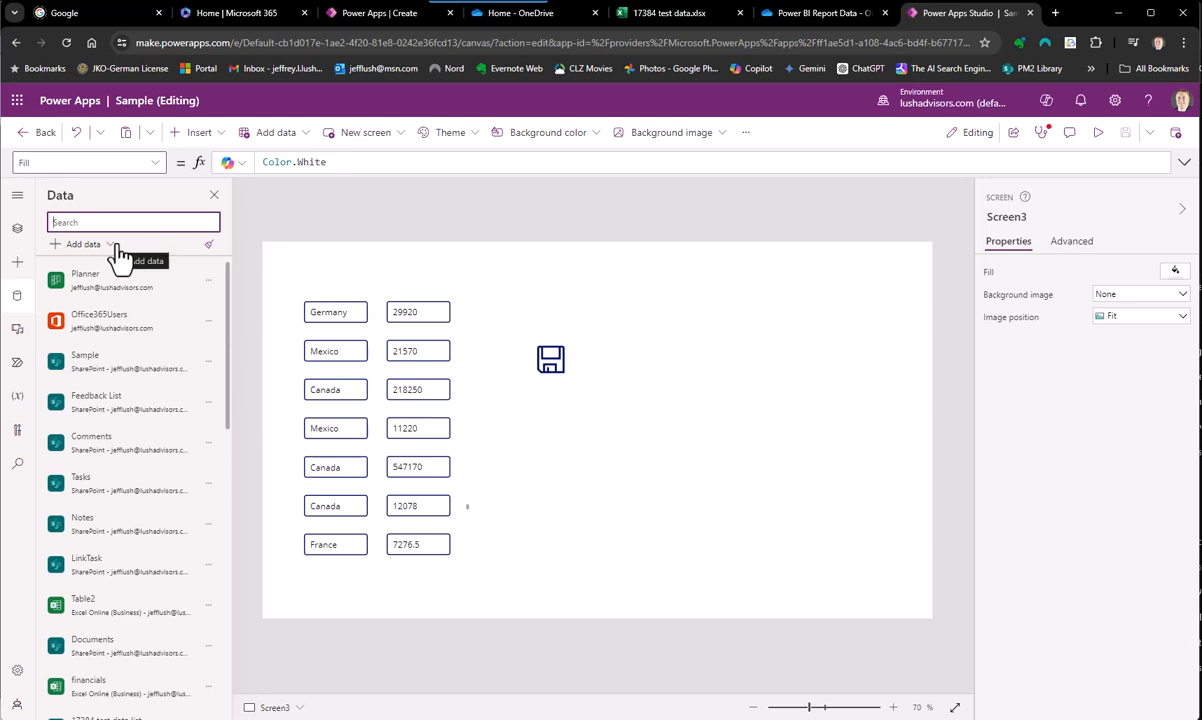
type("17")
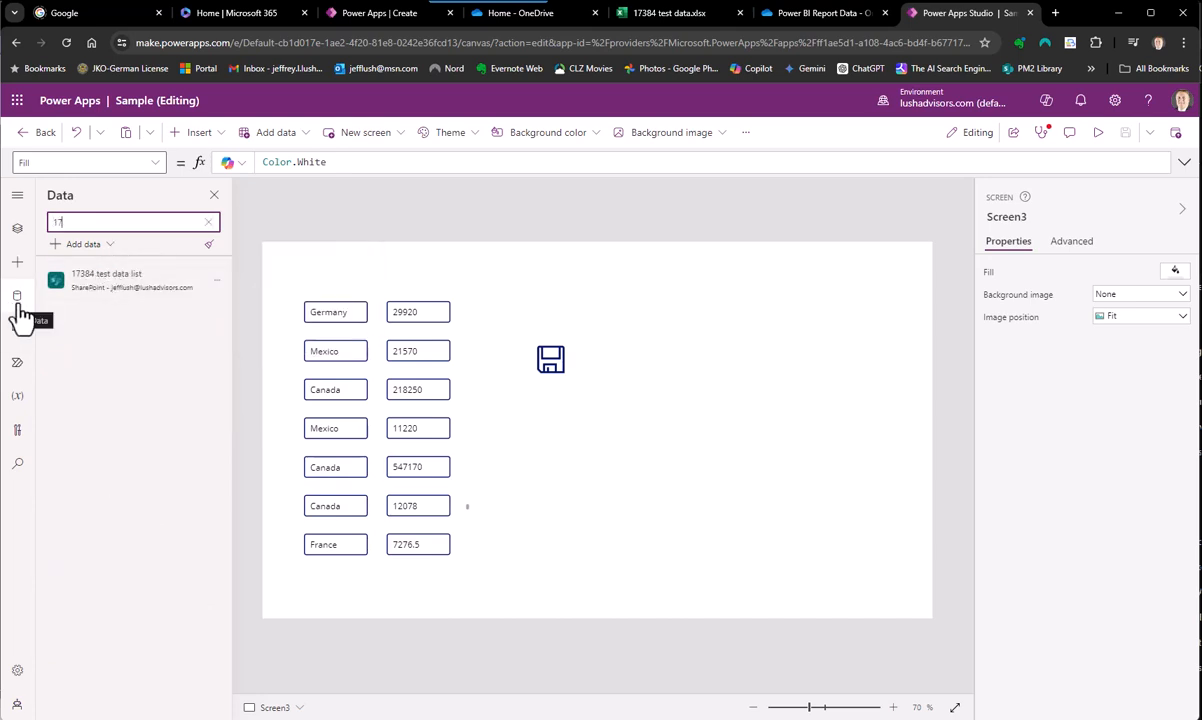
mouse_move(115, 293)
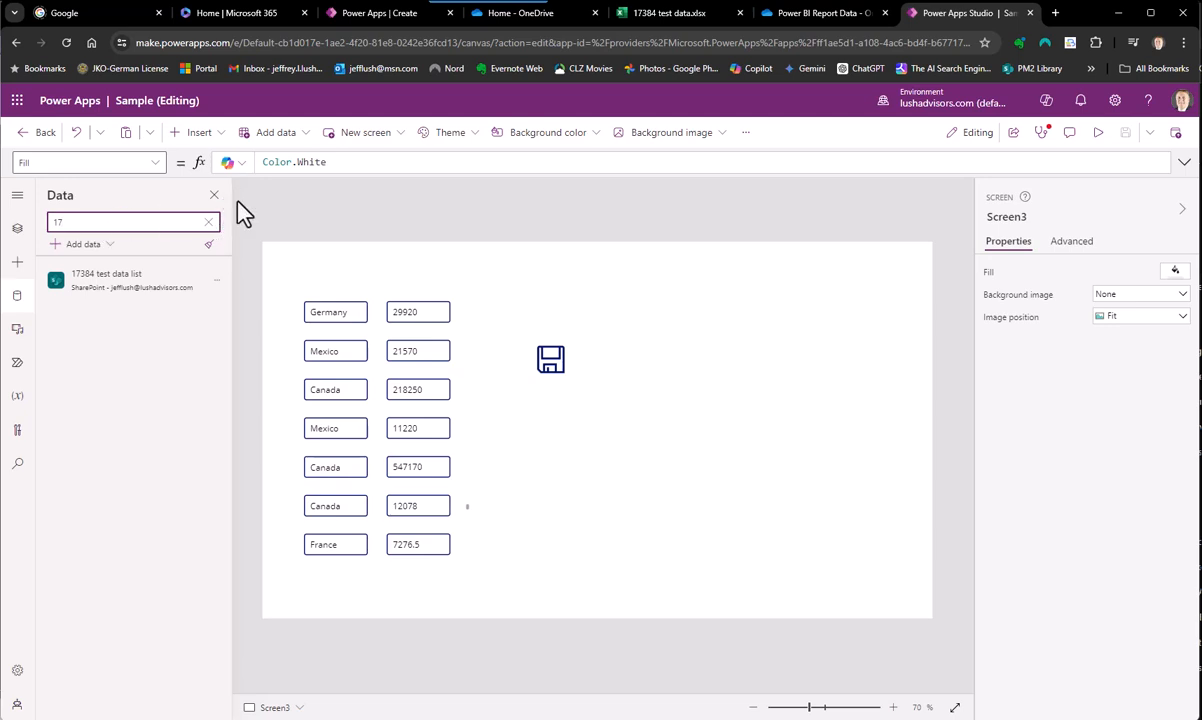
Show the app's tree view down to Screen3 and insert a blank vertical gallery on that screen
left_click(17, 228)
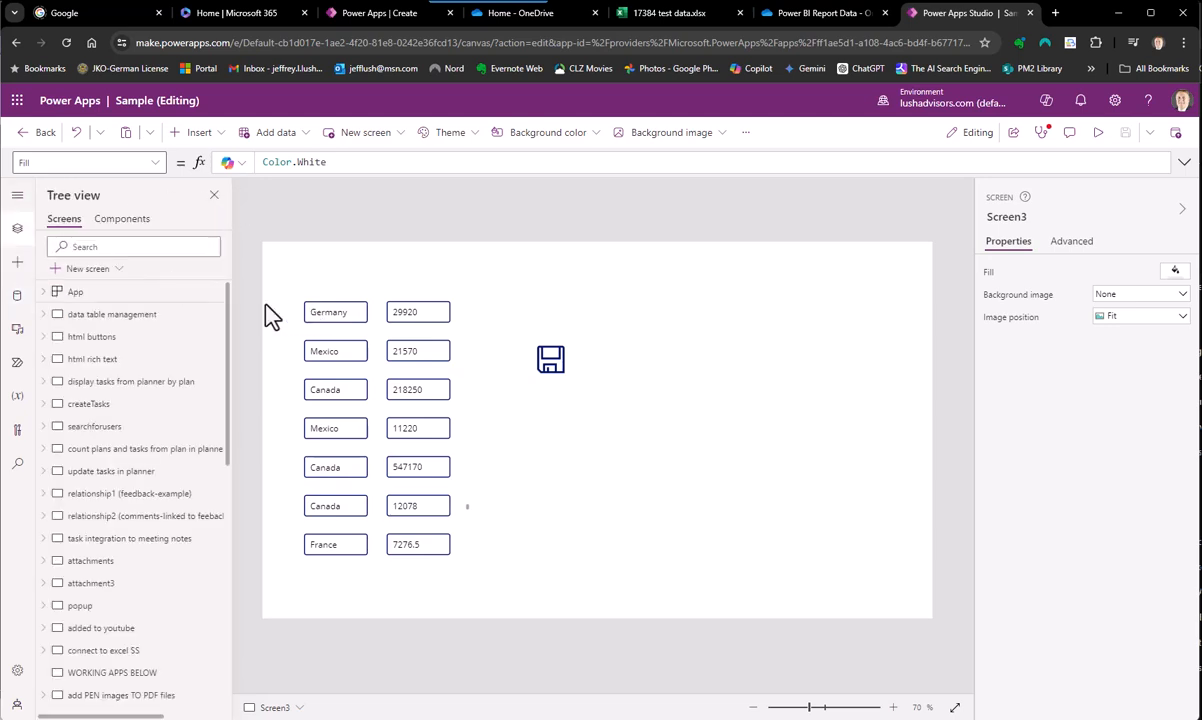
scroll(120, 560, "down", 10)
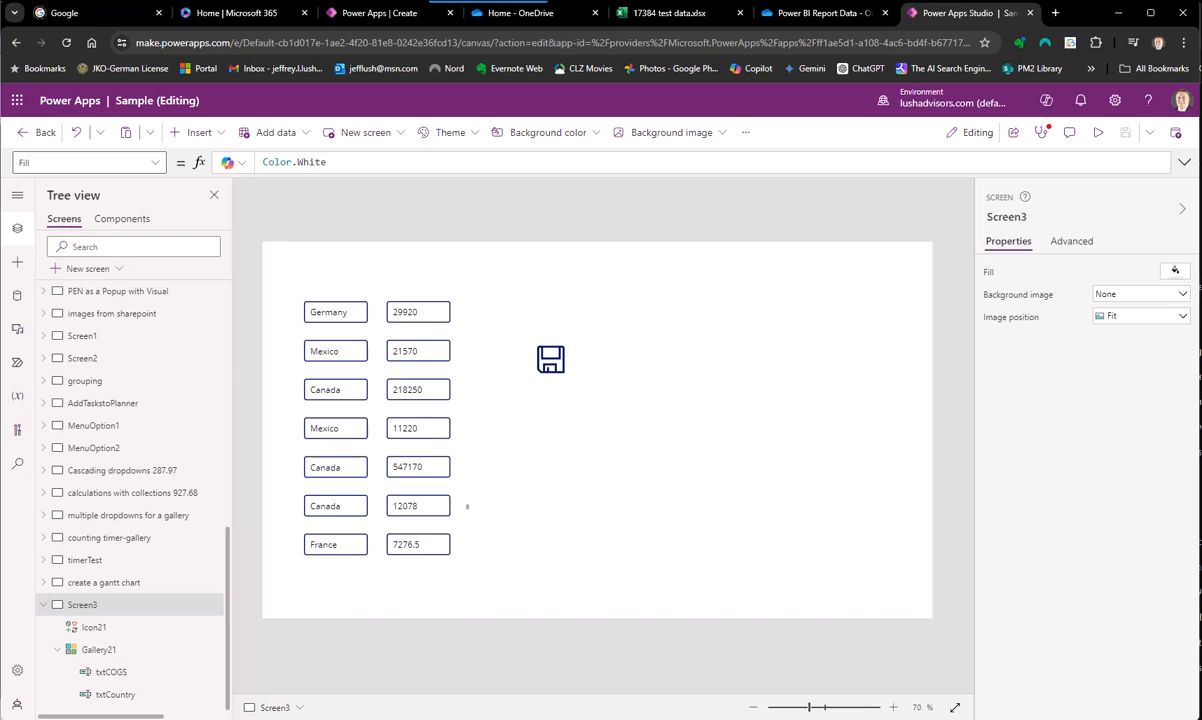
left_click(192, 133)
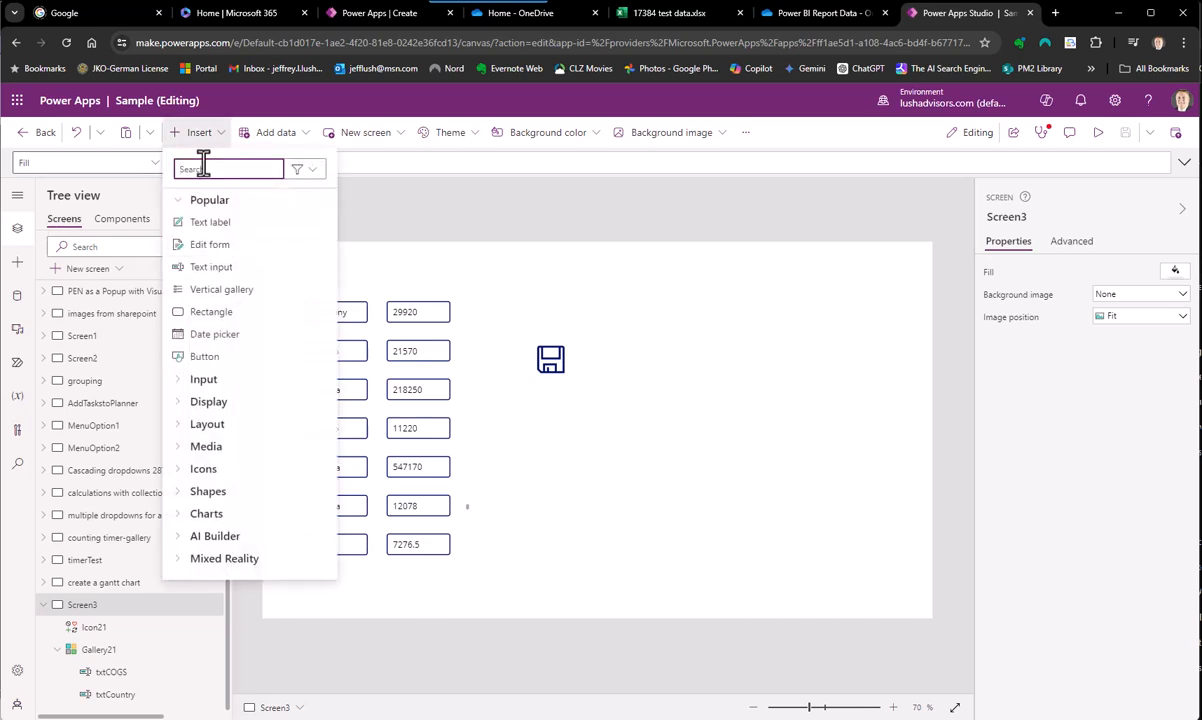
type("vert")
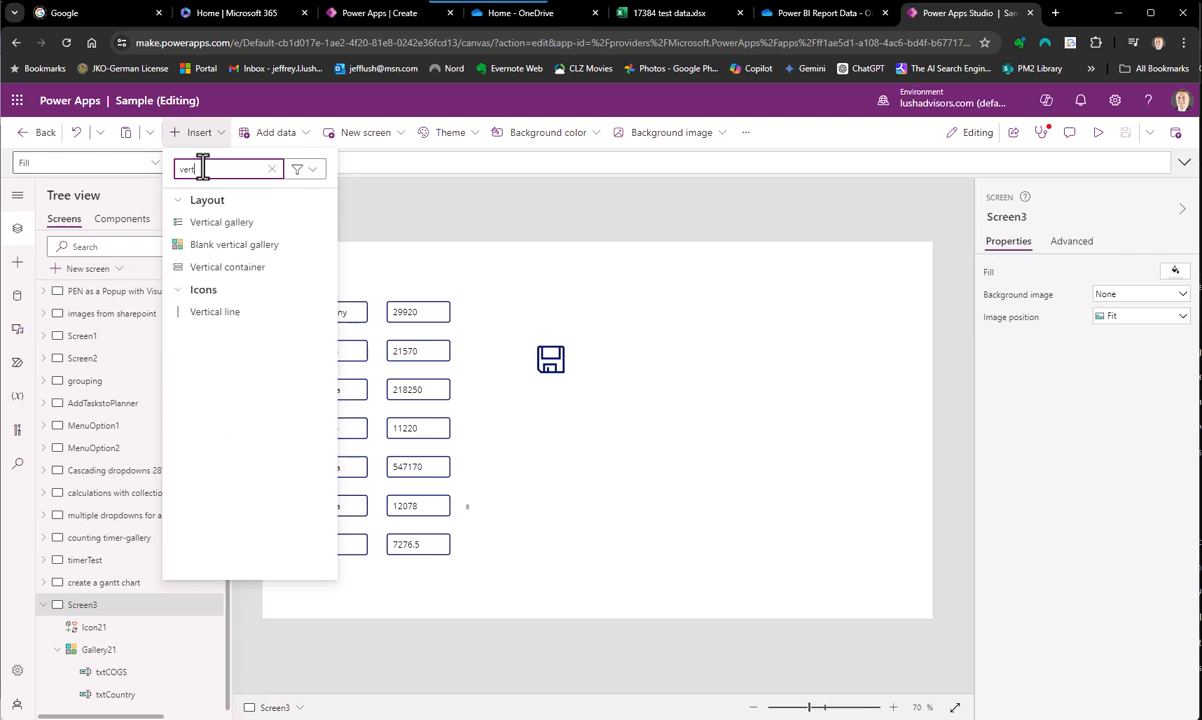
left_click(258, 258)
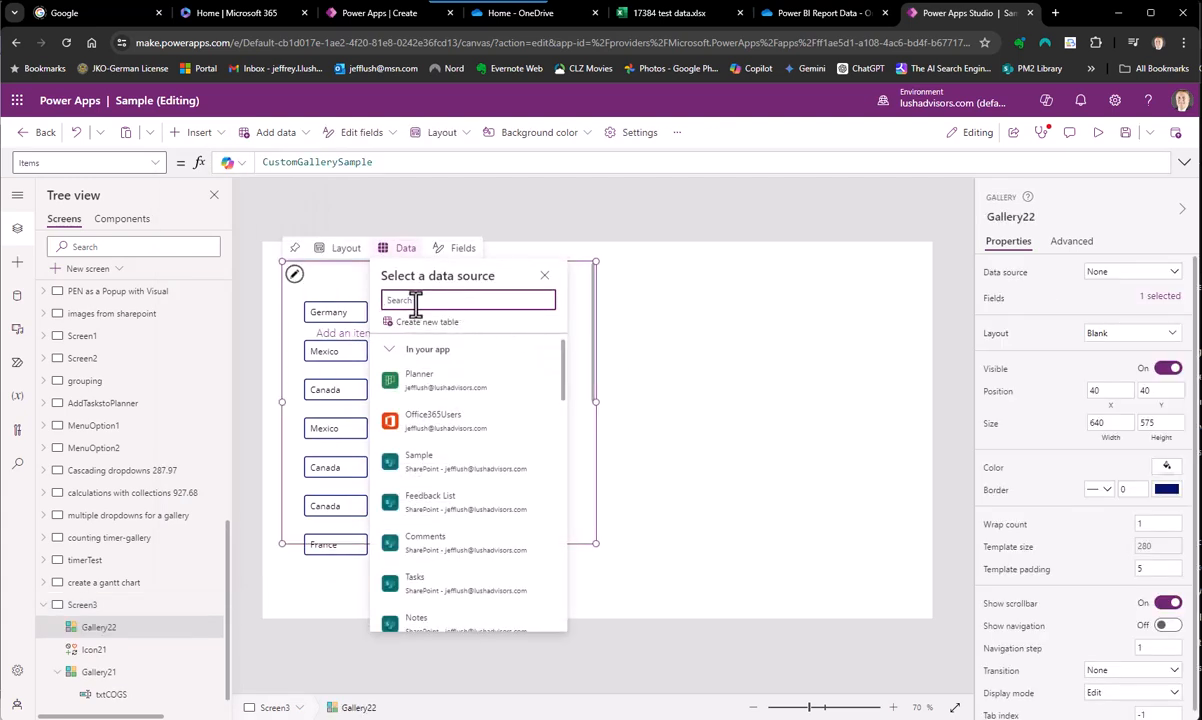
Connect the new gallery to the 17384 test data list and move it beyond the save icon, to about X 692, Y 68
type("17")
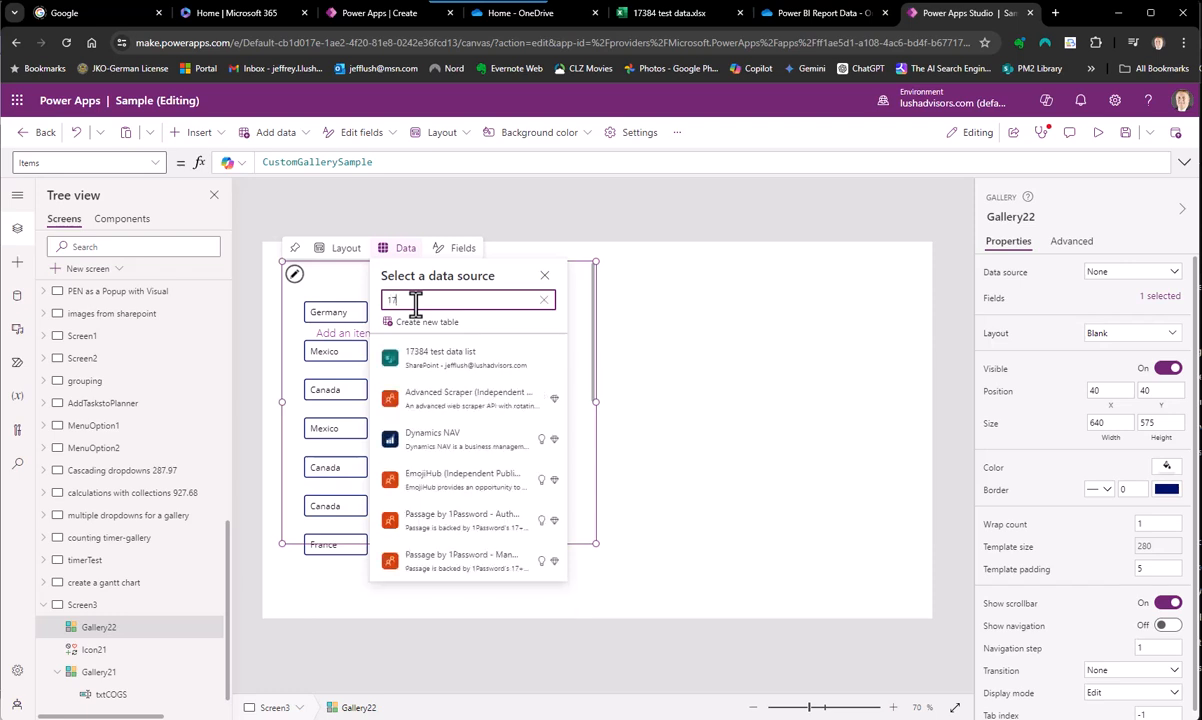
mouse_move(446, 371)
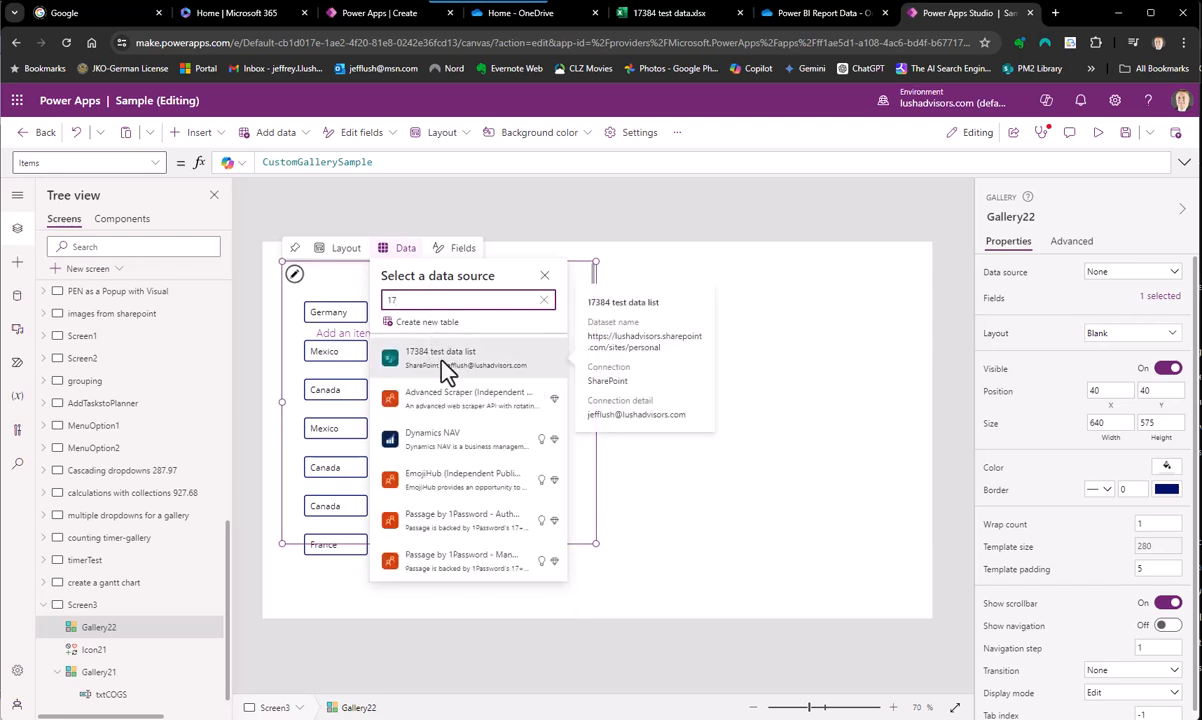
left_click(466, 369)
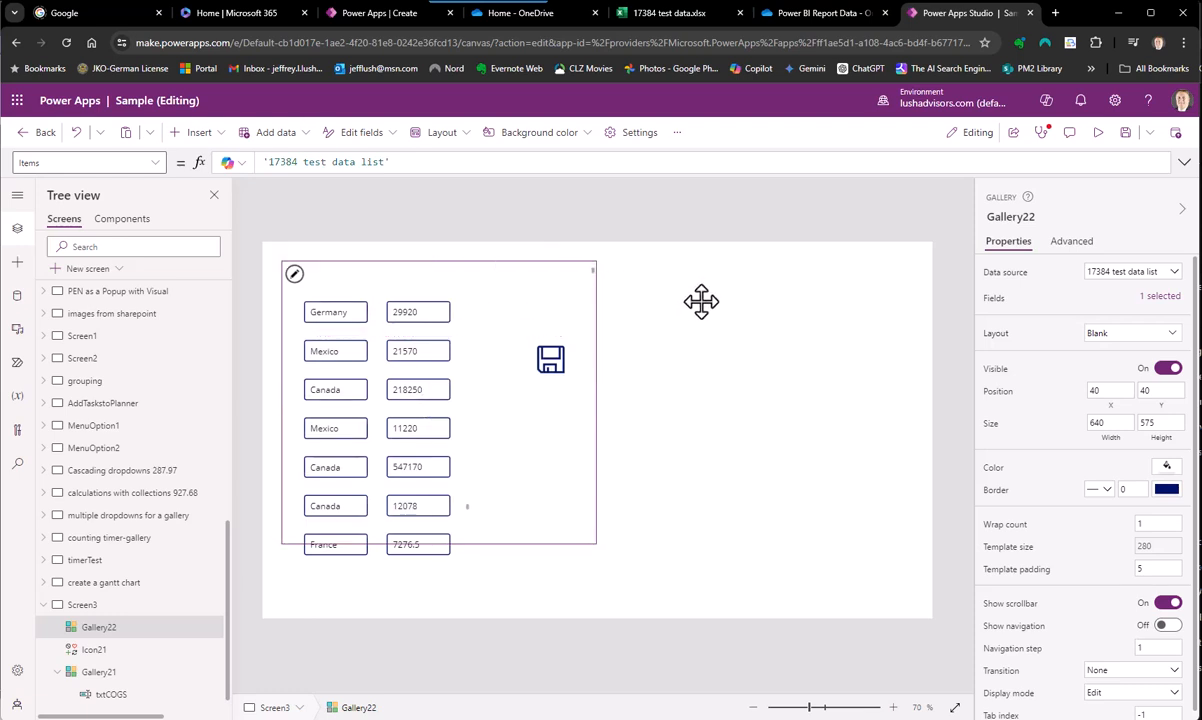
left_click(105, 628)
left_click_drag(281, 348, 602, 370)
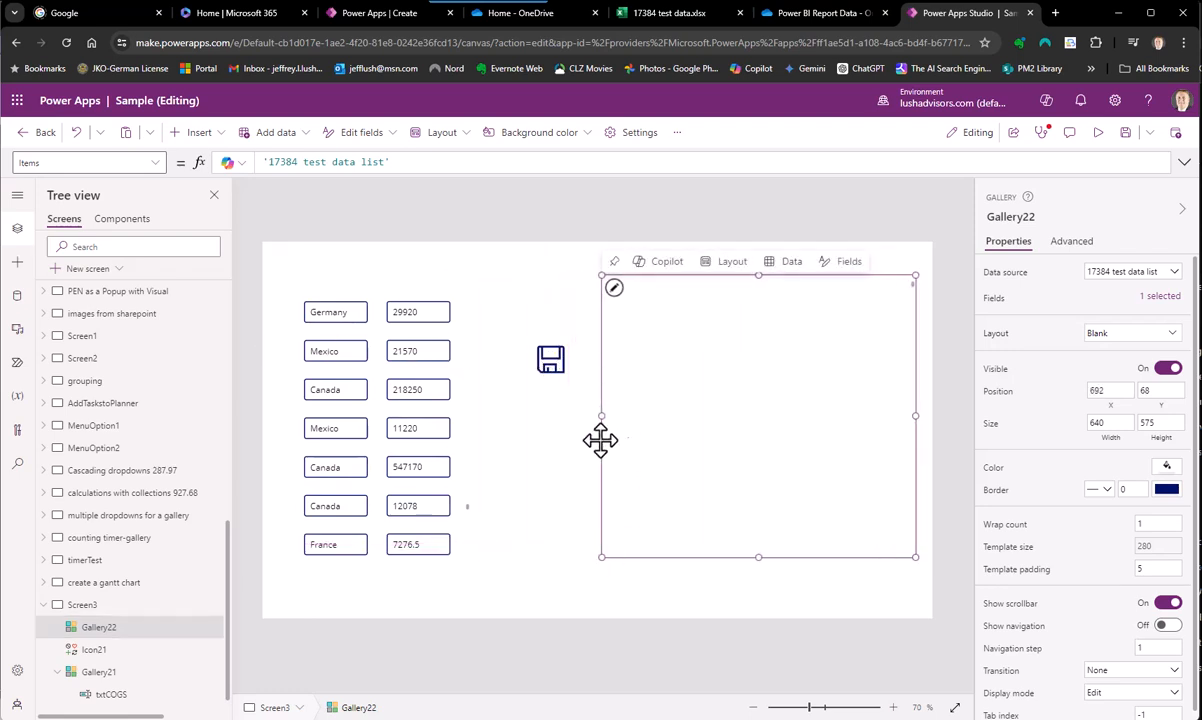
Bring back the Word guide and review inserting the blank vertical gallery, choosing its data source and entering gallery editing
left_click_drag(0, 52, 686, 22)
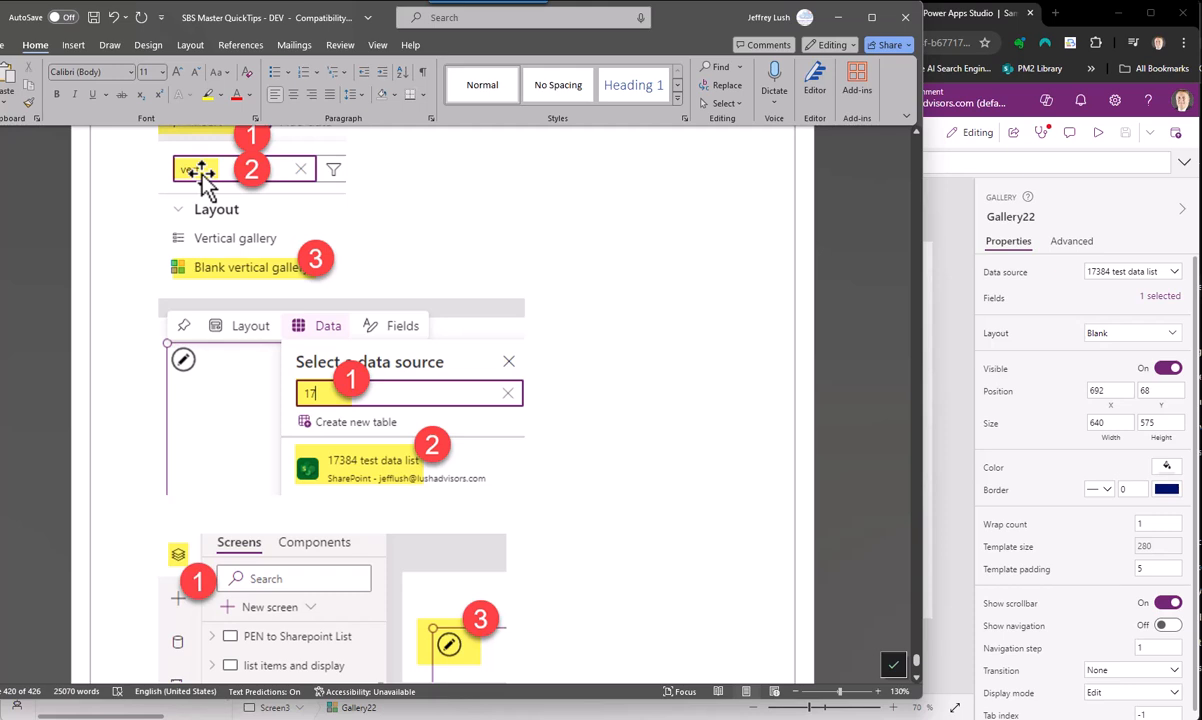
scroll(238, 196, "up", 2)
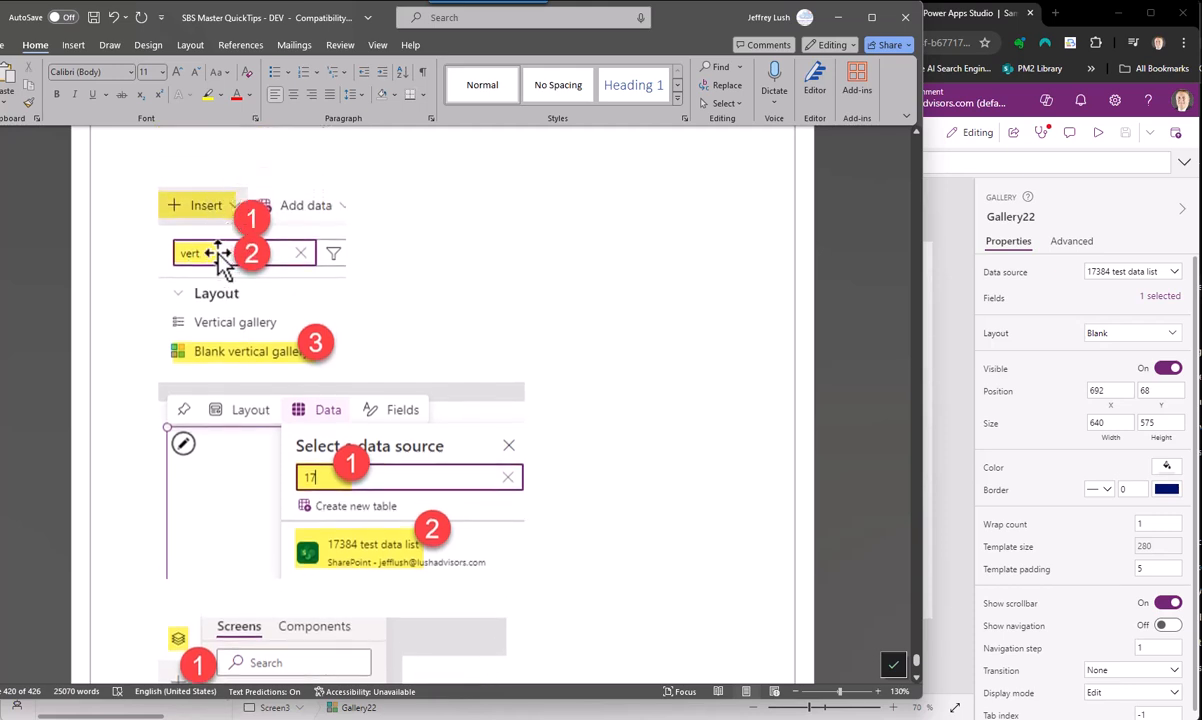
scroll(410, 341, "down", 1)
scroll(415, 343, "up", 1)
scroll(717, 443, "down", 10)
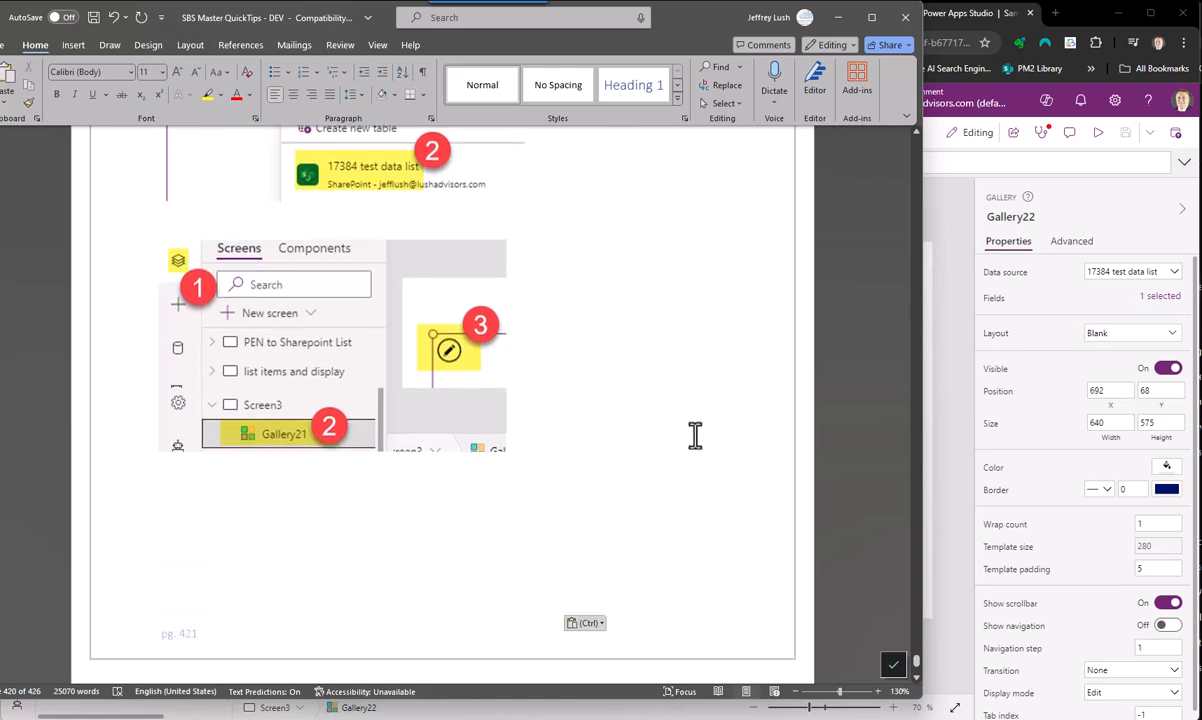
scroll(695, 435, "down", 2)
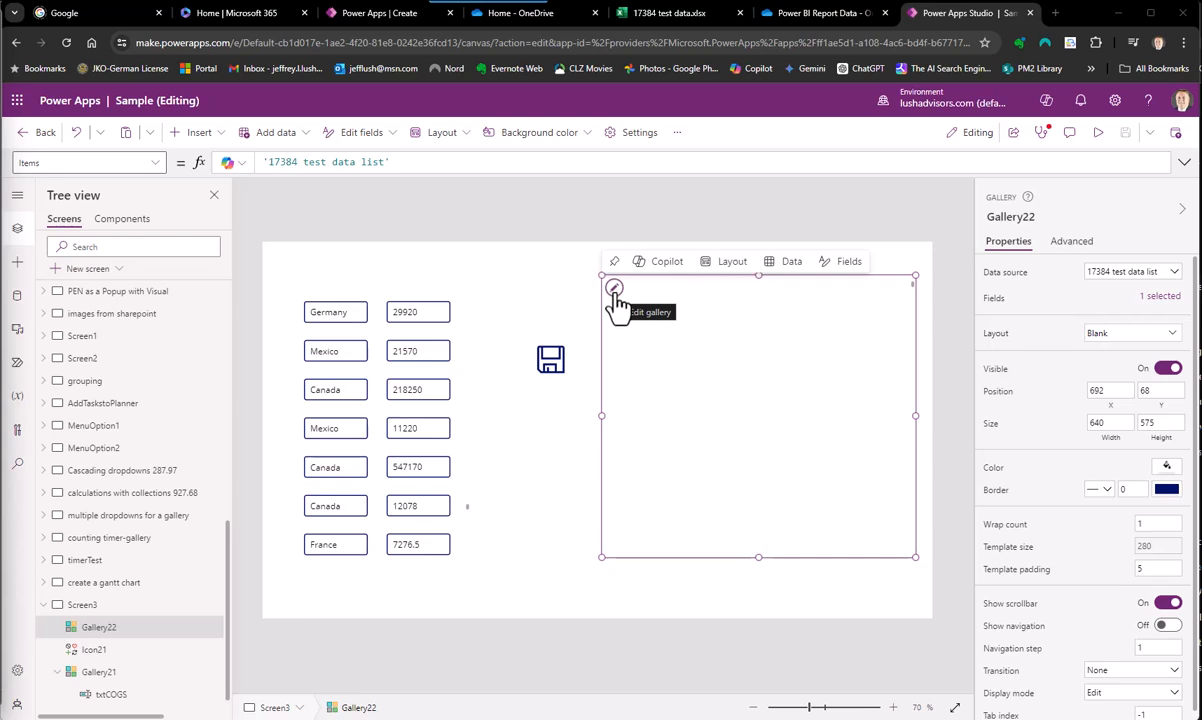
Deselect the new empty gallery and select it again in Screen3's control tree
left_click(118, 650)
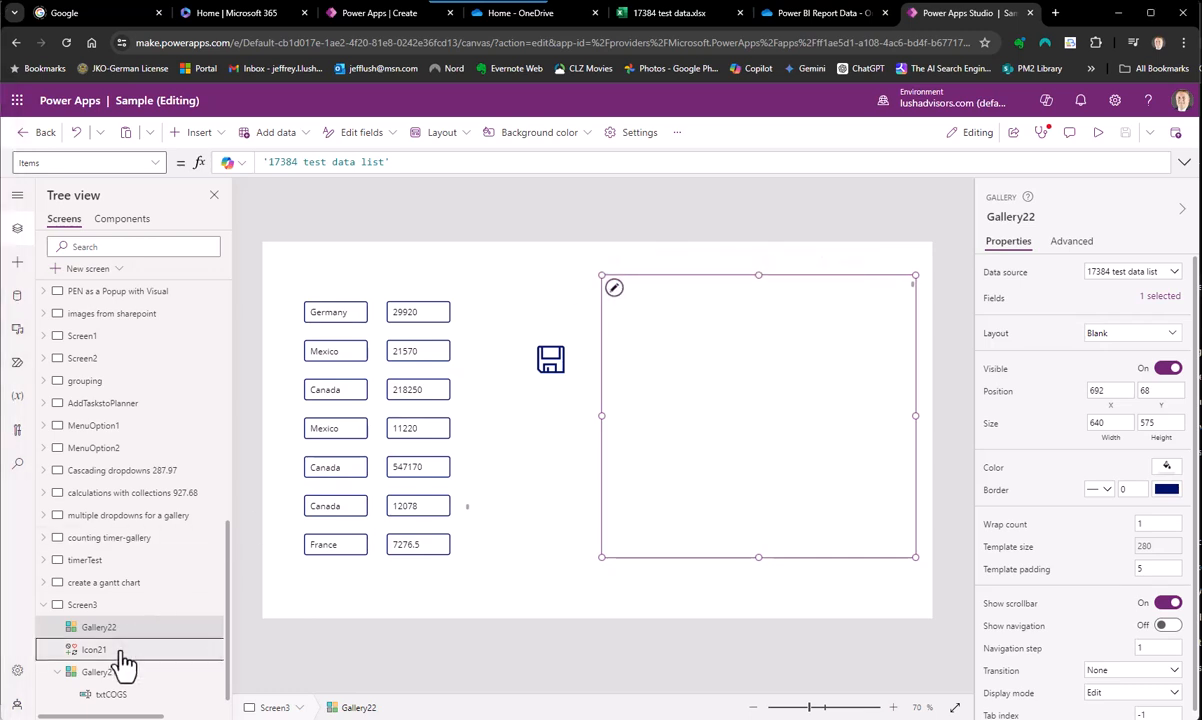
left_click(140, 628)
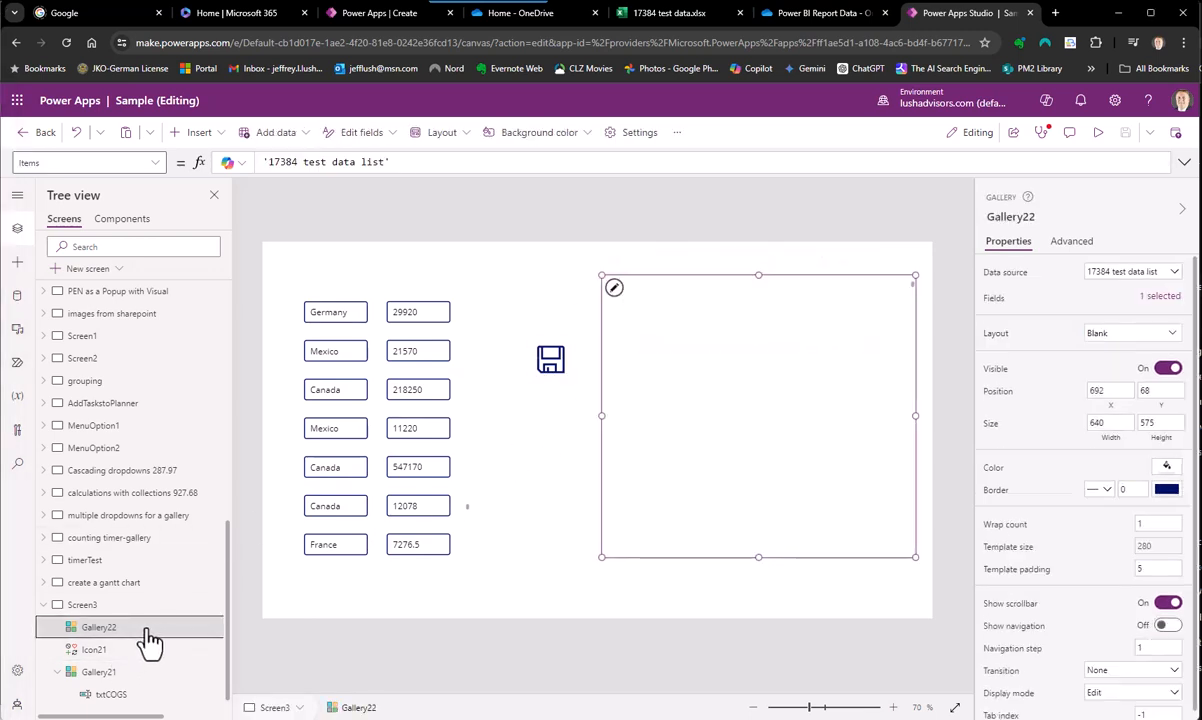
left_click(684, 228)
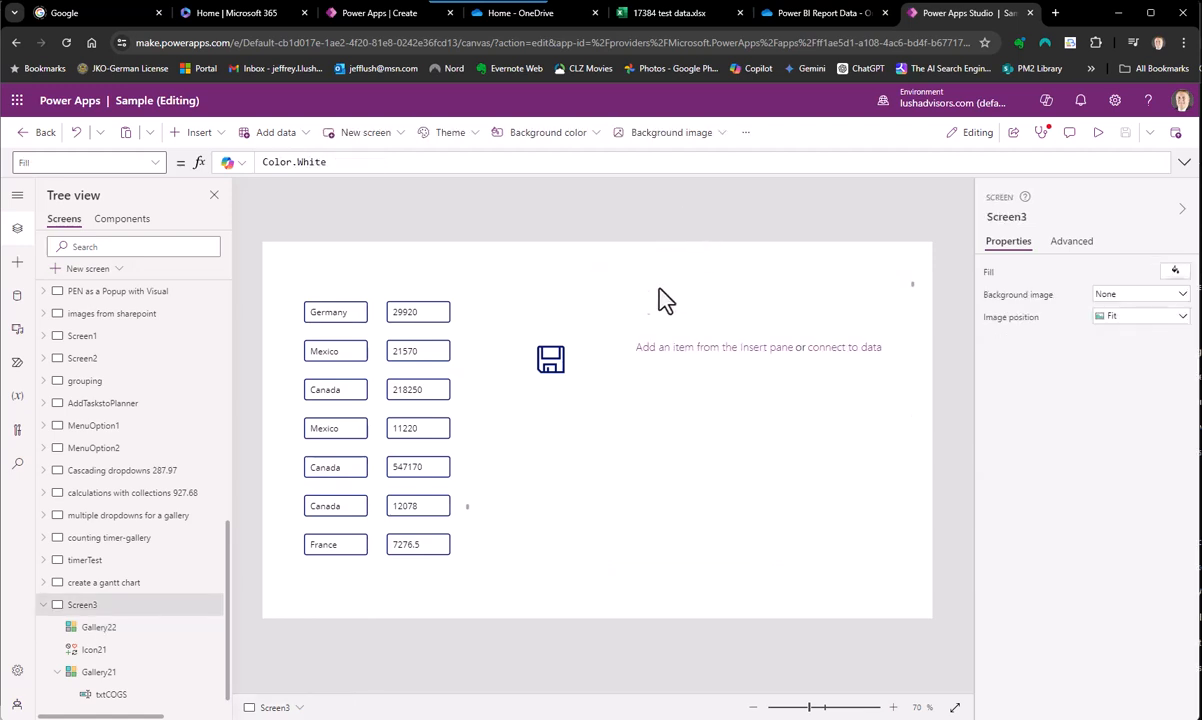
left_click(118, 628)
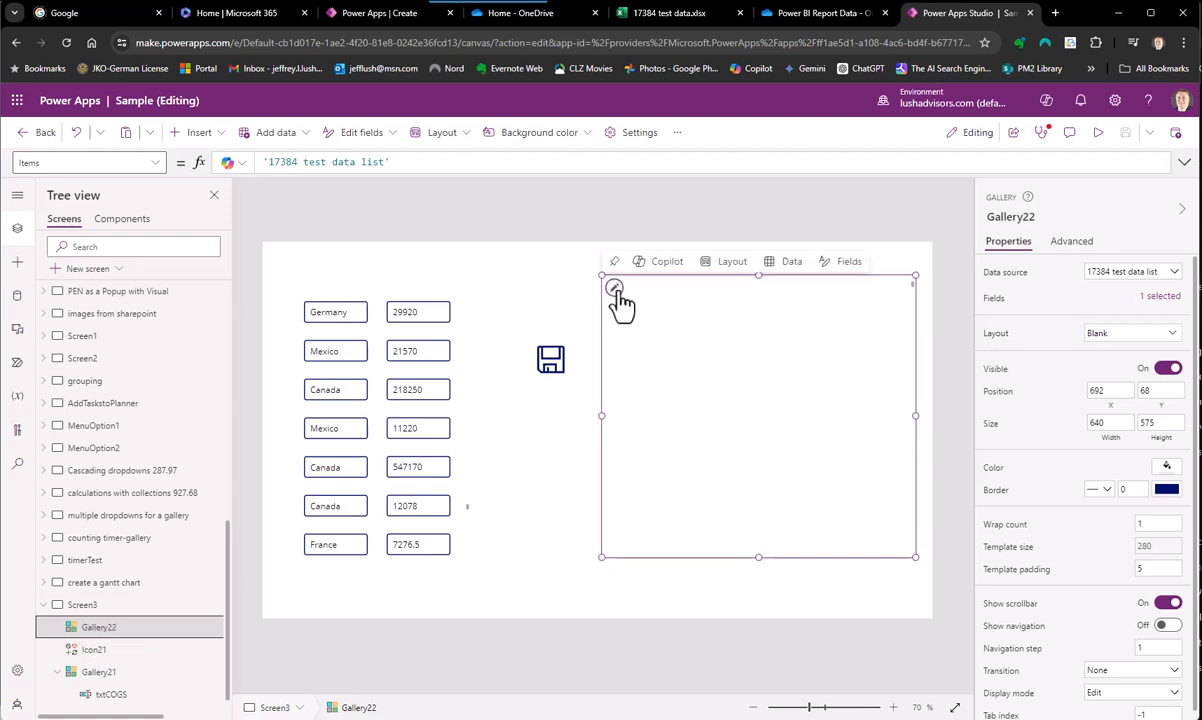
Review the Word guide's section on inserting a text input and setting its Default formula, and move the guide aside
left_click_drag(0, 24, 594, 42)
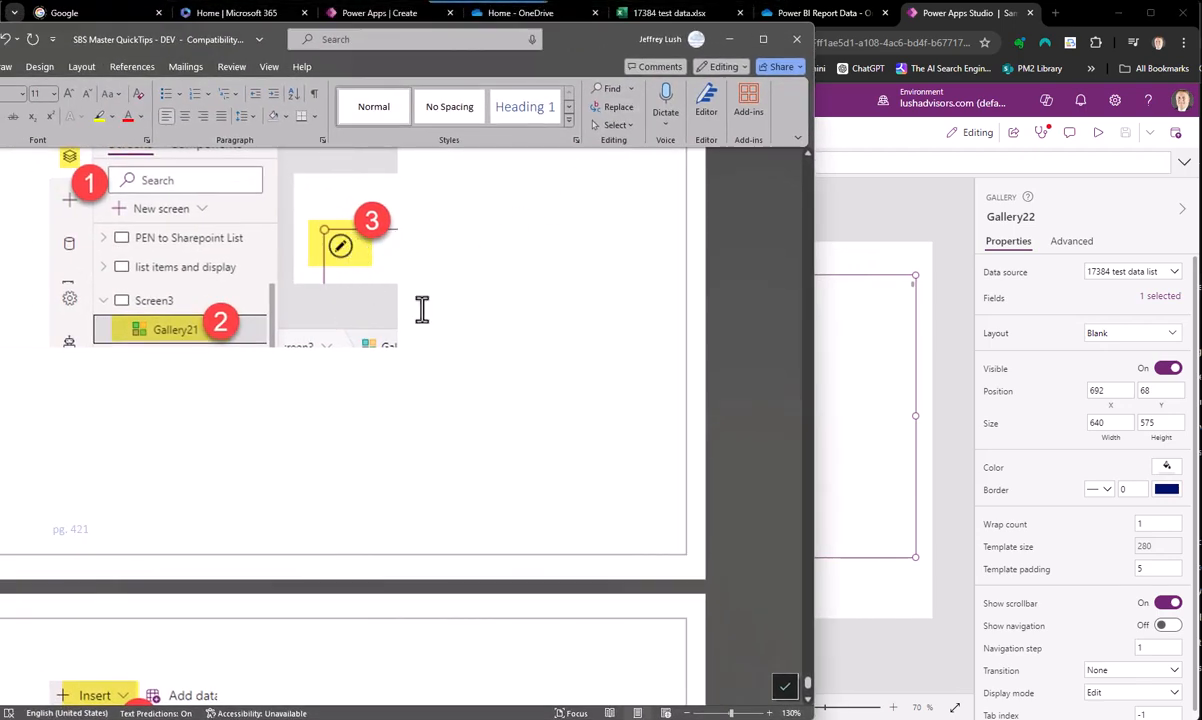
scroll(417, 309, "down", 8)
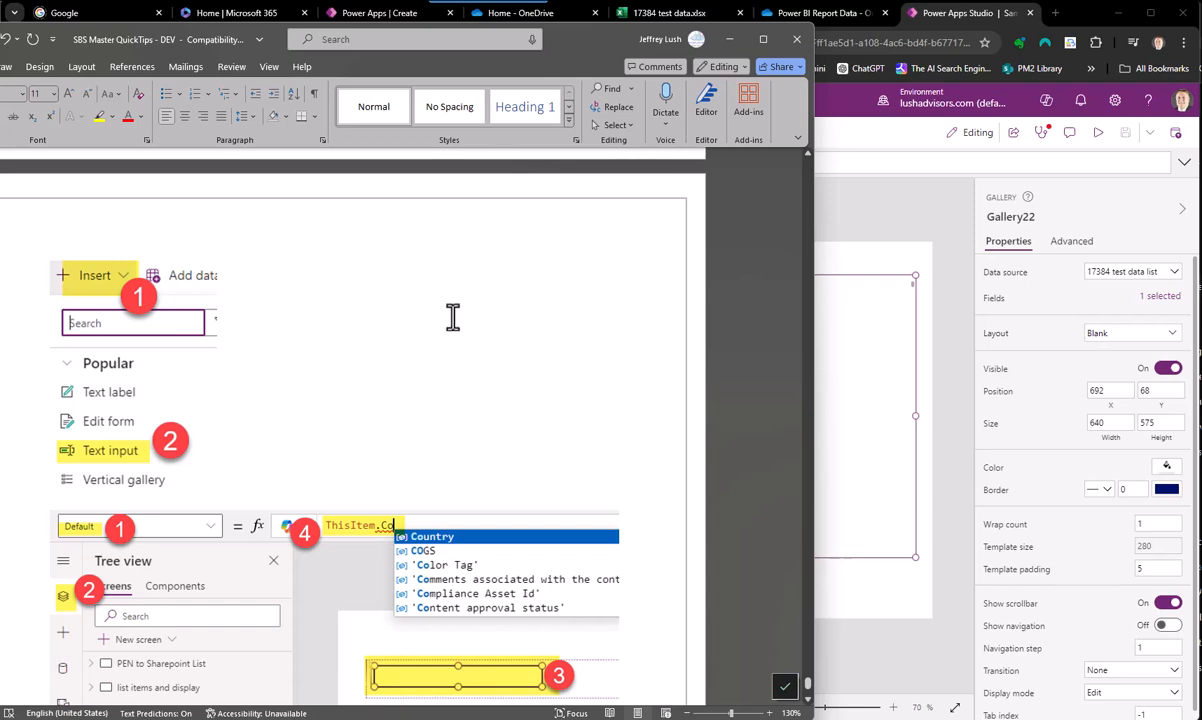
left_click_drag(598, 42, 0, 26)
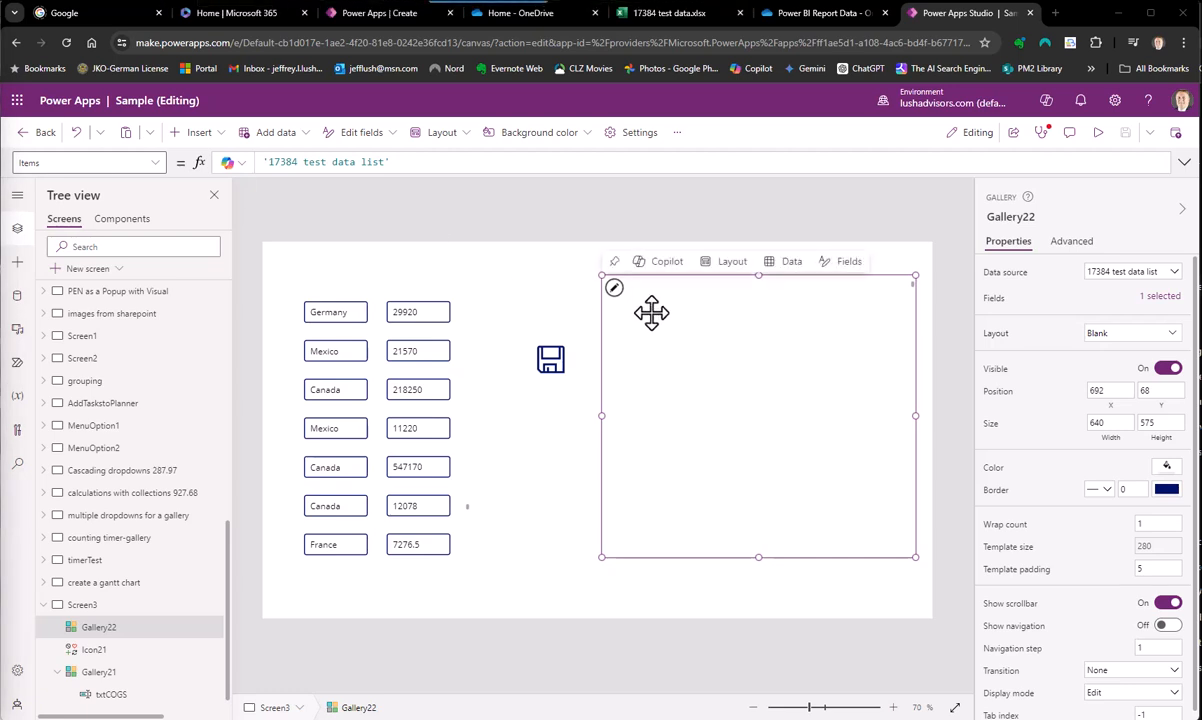
Try to add a text label to the new gallery, and delete that label
left_click(570, 268)
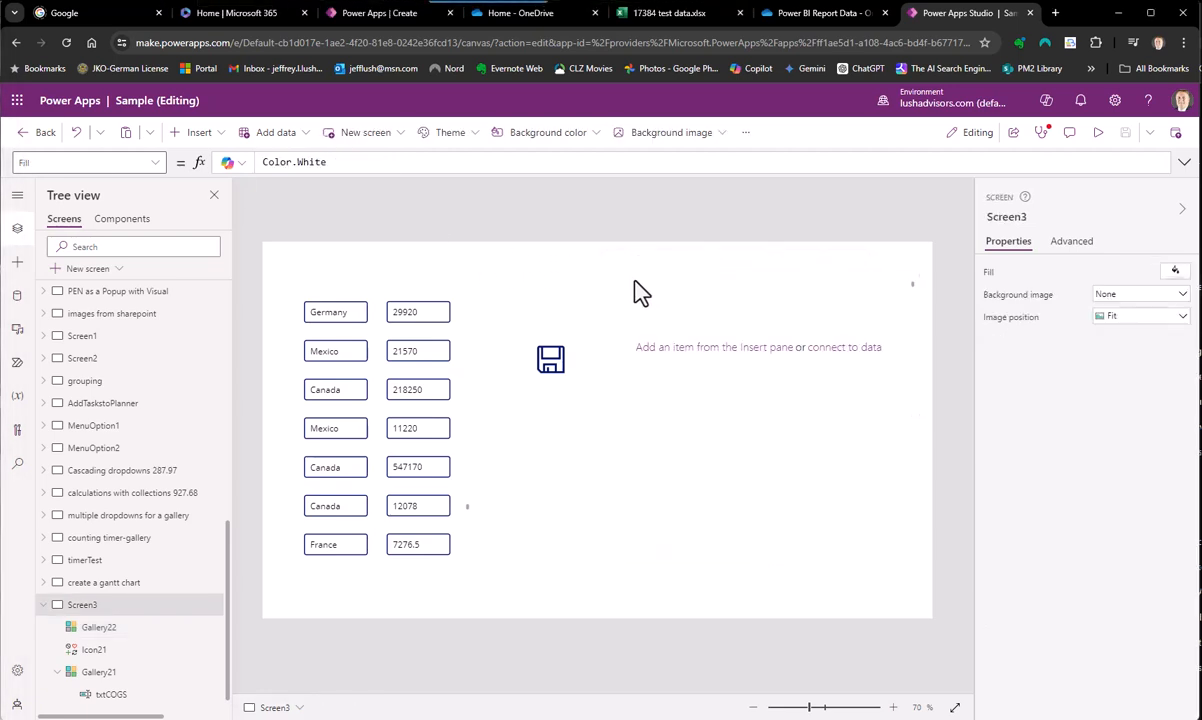
left_click(118, 628)
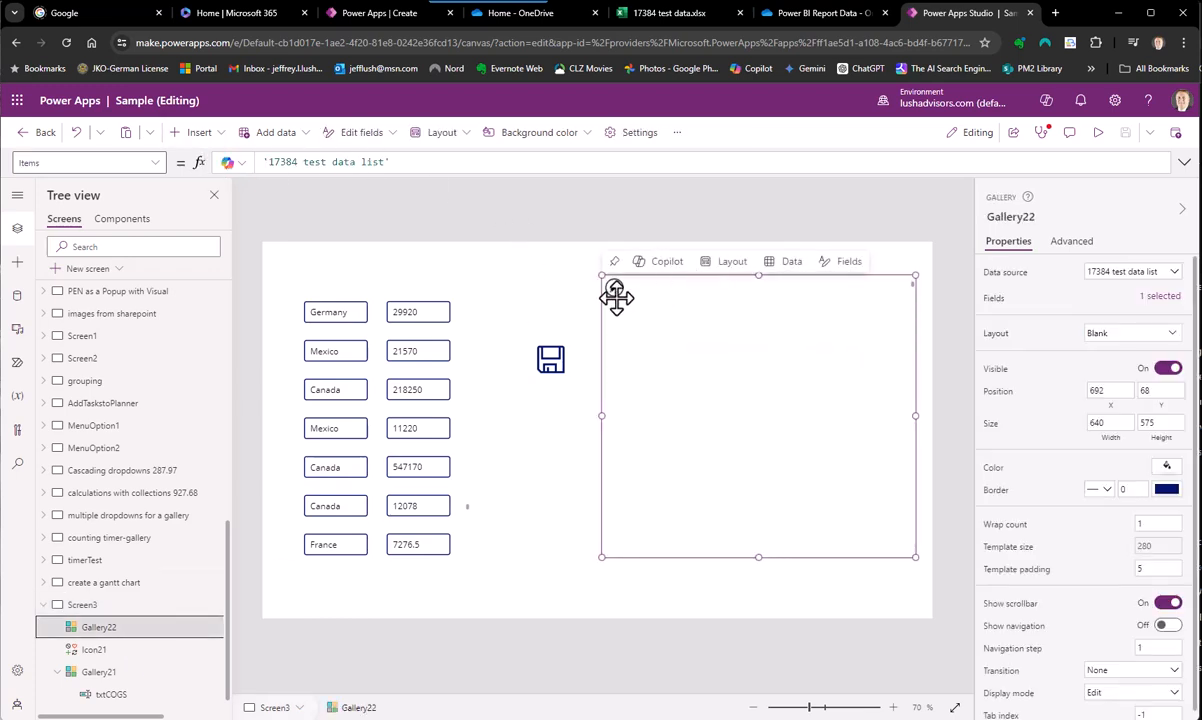
left_click(191, 138)
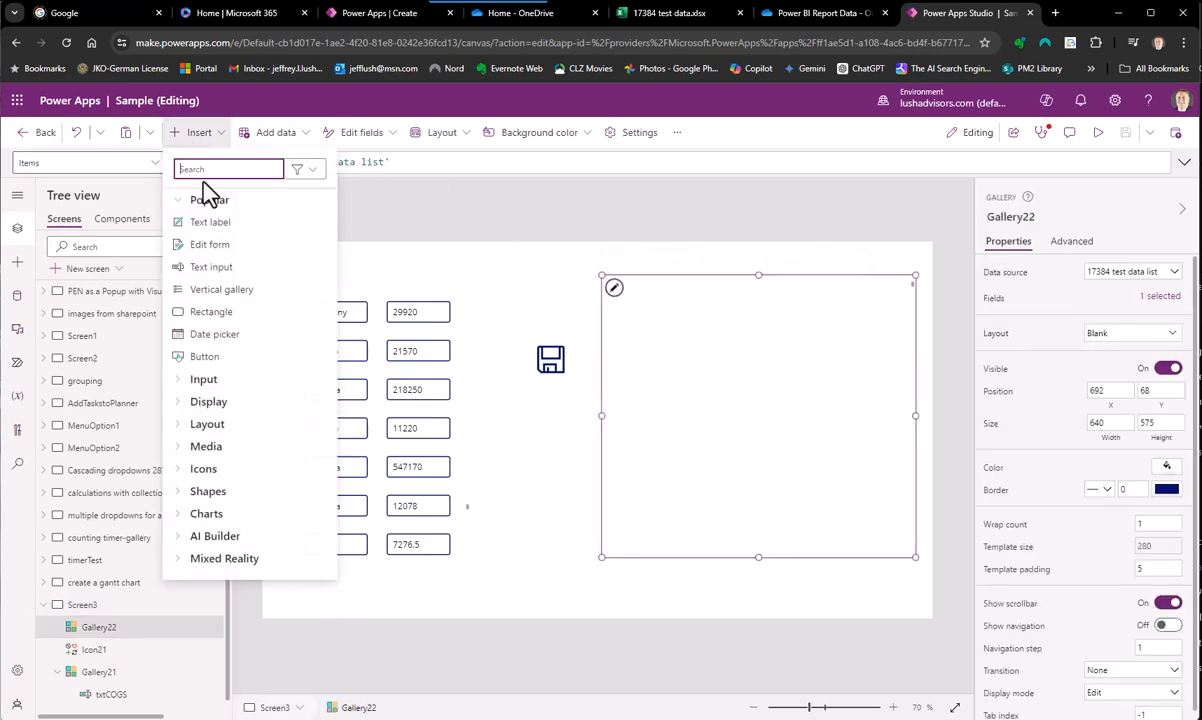
left_click(226, 223)
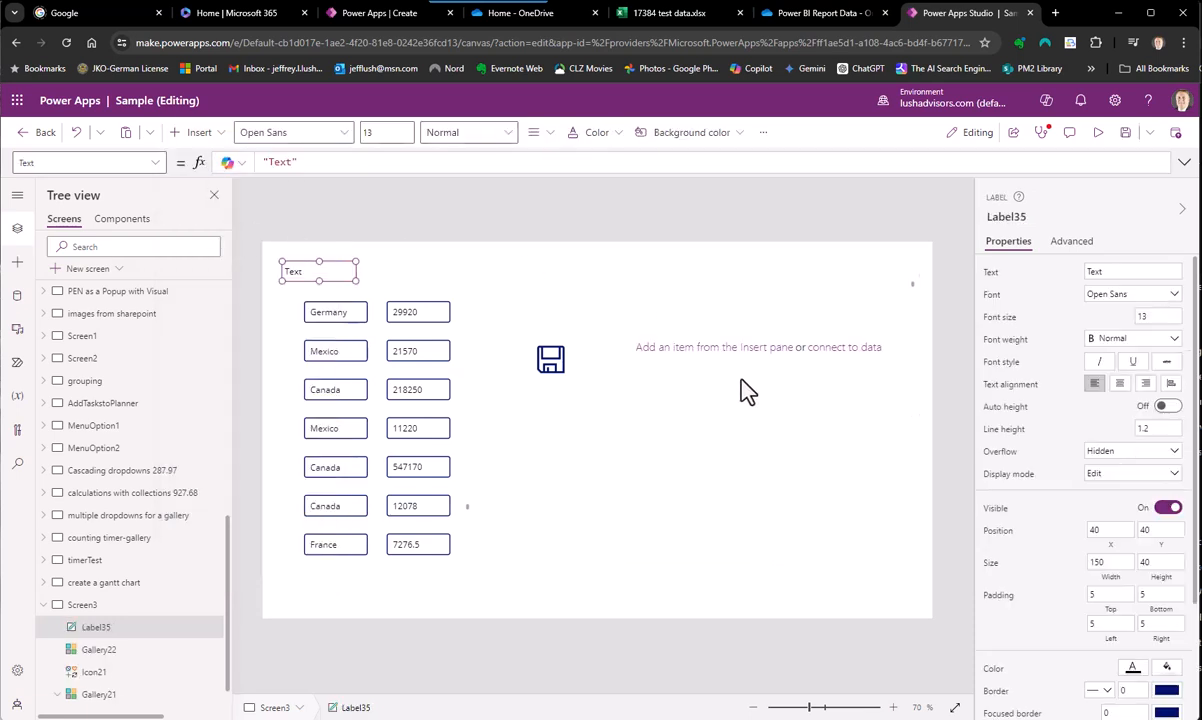
left_click_drag(303, 276, 378, 262)
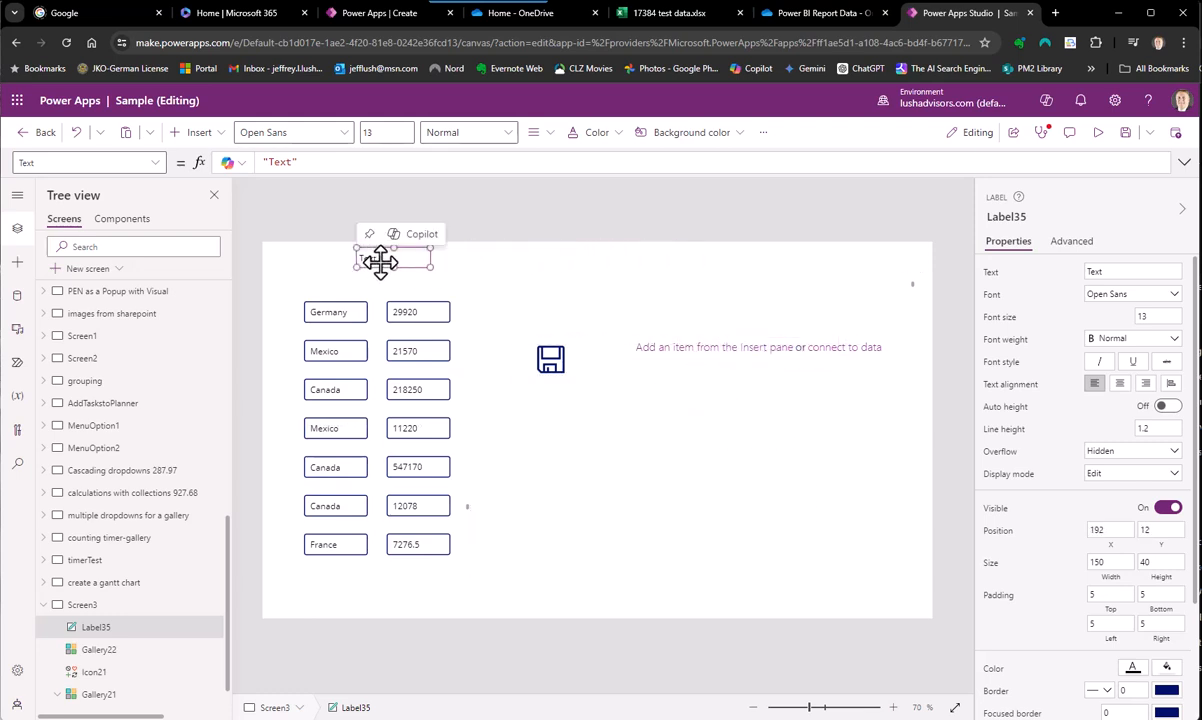
key("Delete")
Insert a text label inside the template cell of Gallery22
left_click(118, 627)
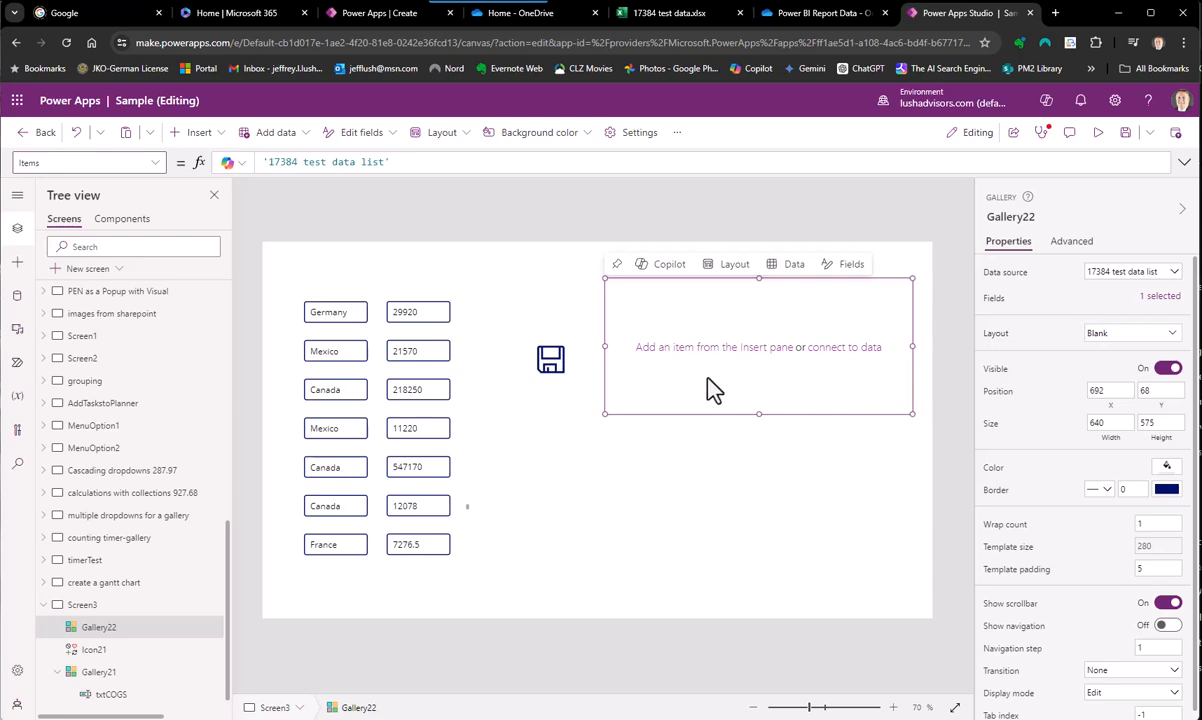
left_click(197, 133)
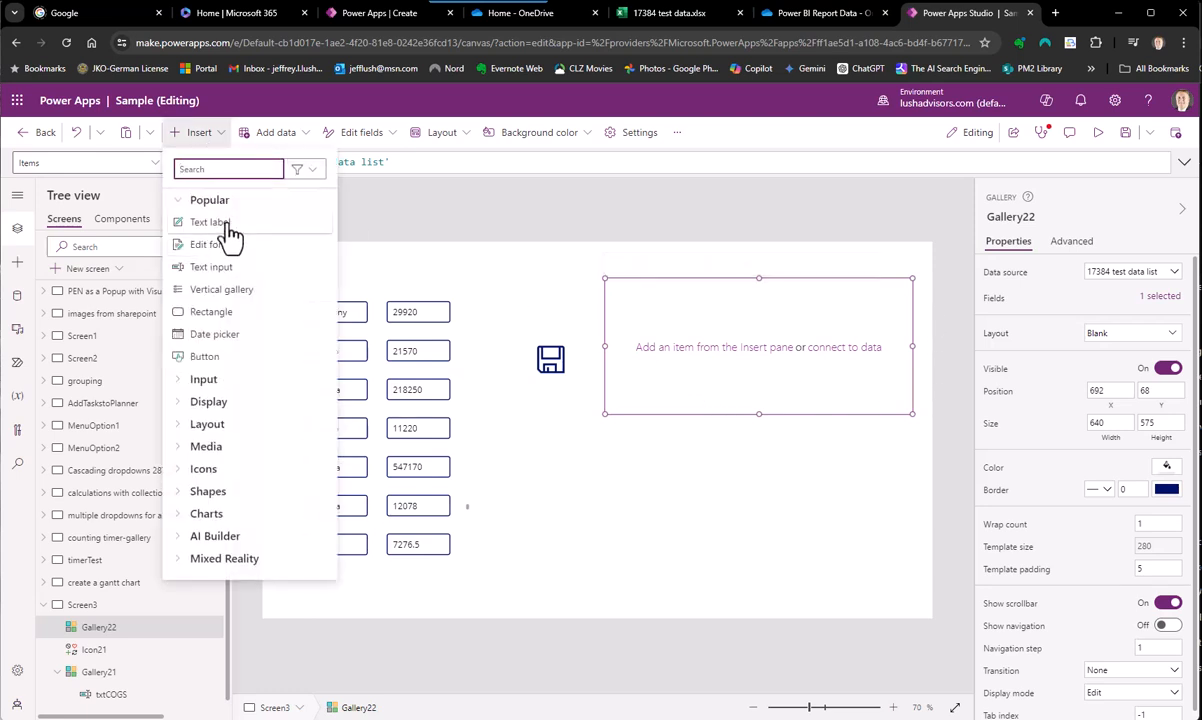
left_click(226, 229)
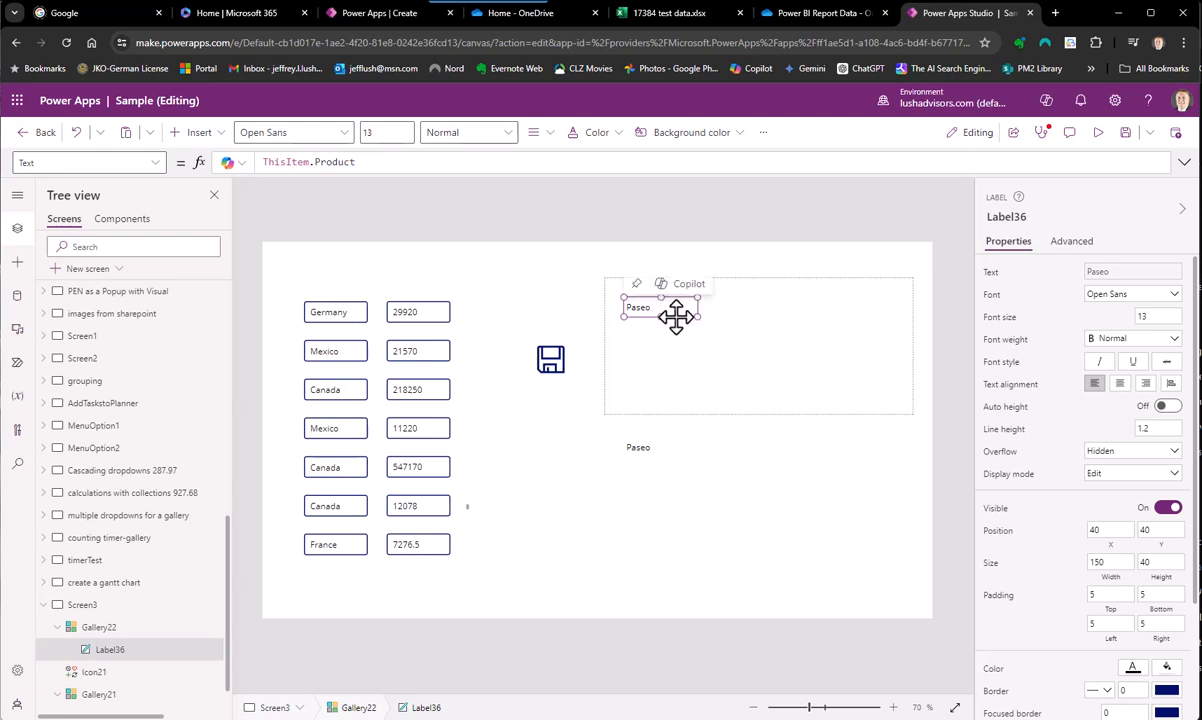
Move the label to position 0, 0 in Gallery22's template cell and shrink the gallery's template size to 57
left_click_drag(668, 311, 675, 428)
left_click_drag(872, 414, 632, 282)
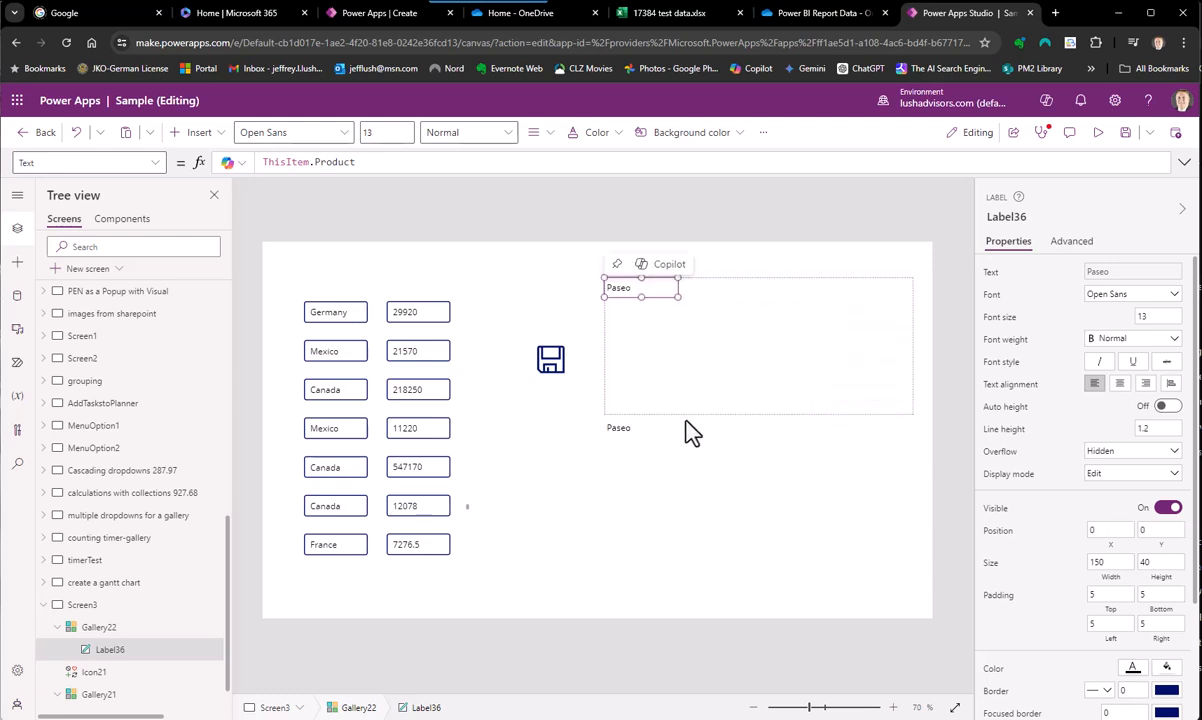
left_click(612, 424)
left_click_drag(759, 413, 759, 304)
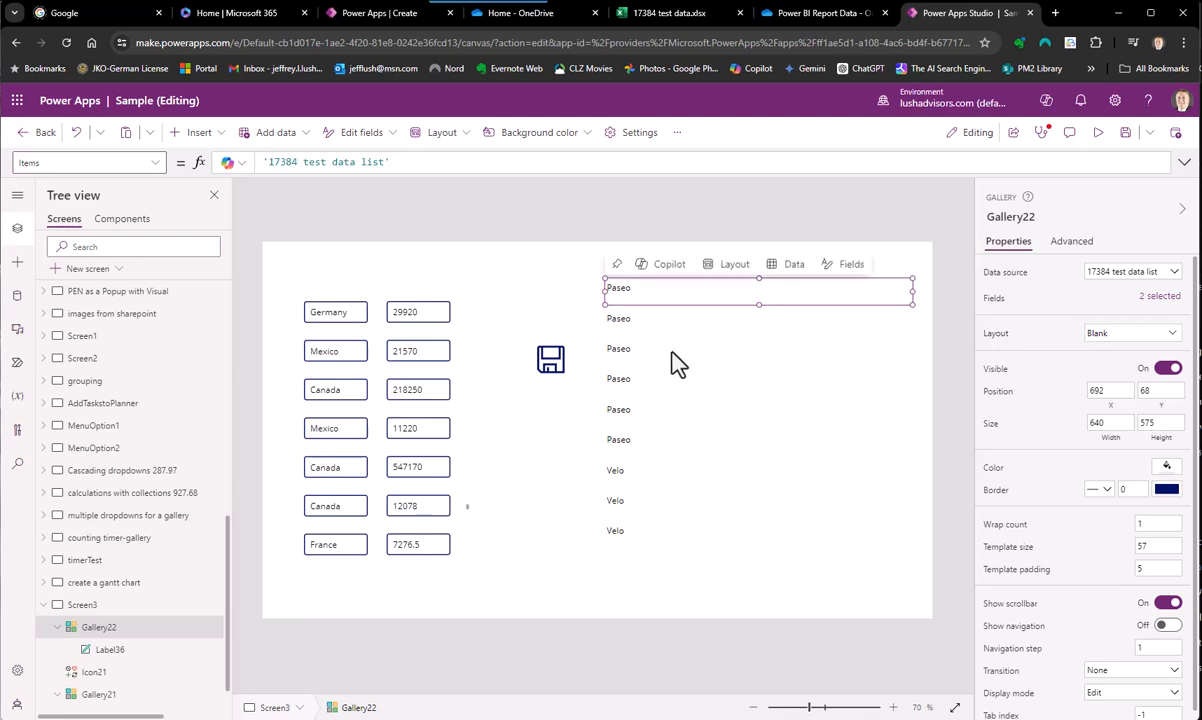
Check the column headers in the 17384 test data workbook, and set the gallery label's Text formula to ThisItem.Country
left_click(620, 290)
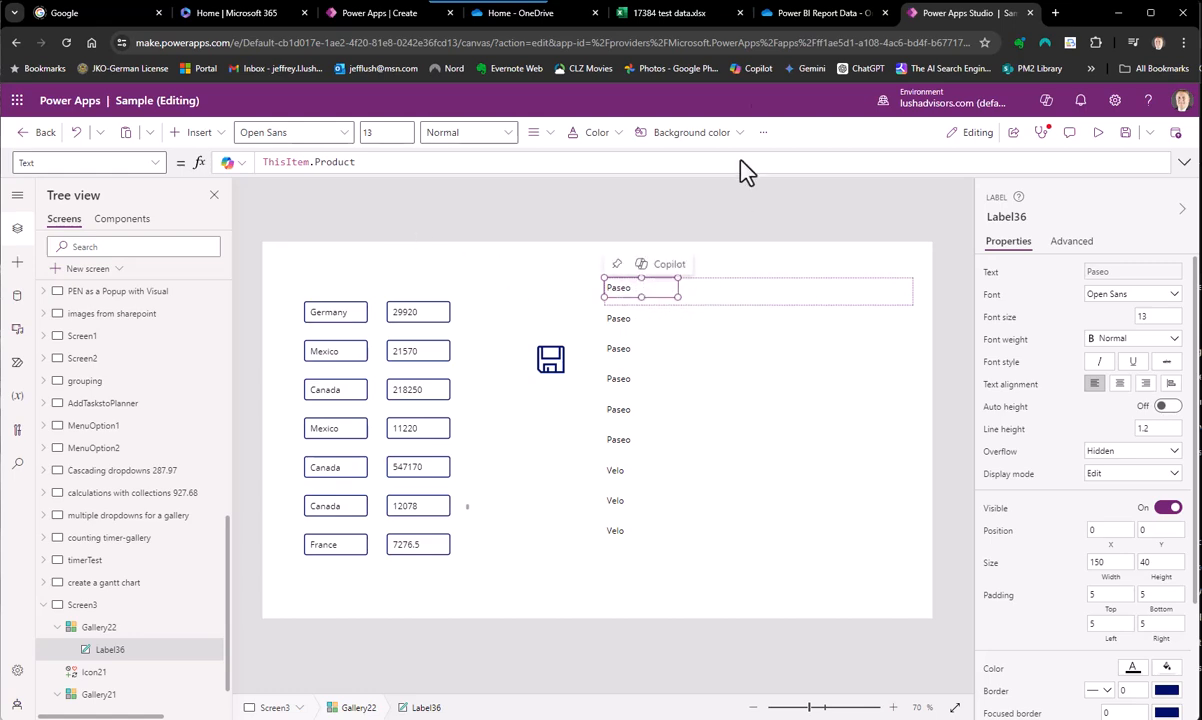
left_click(670, 14)
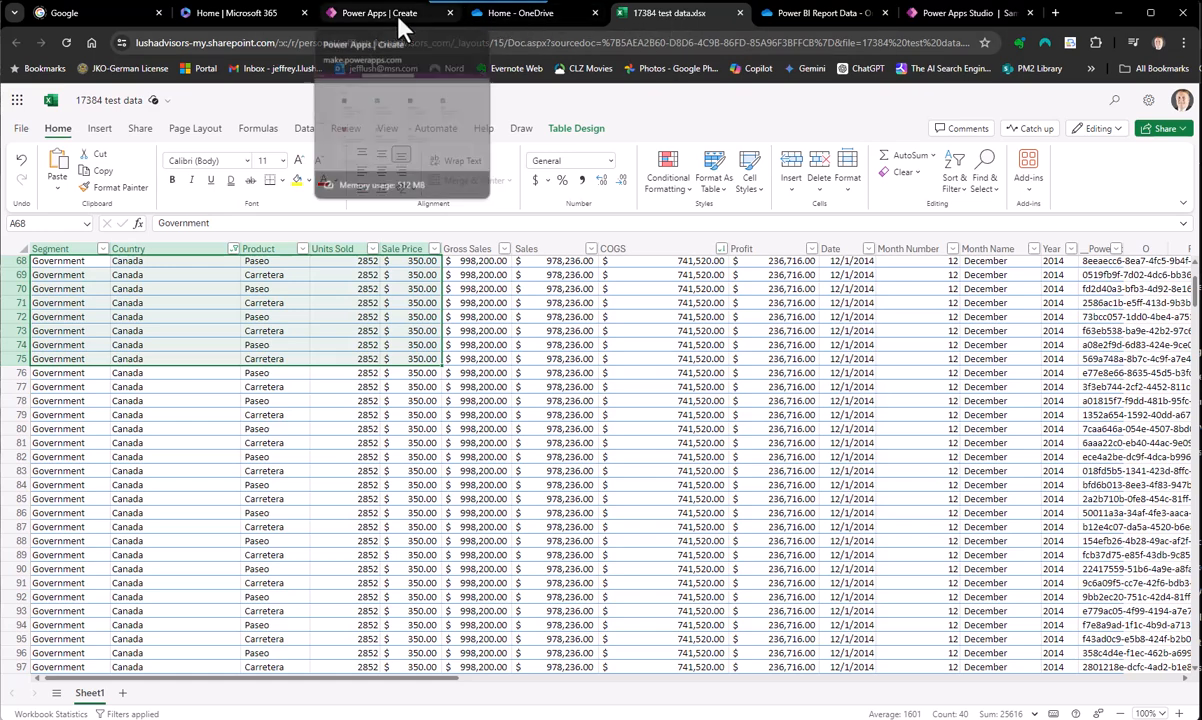
left_click(398, 20)
left_click(968, 22)
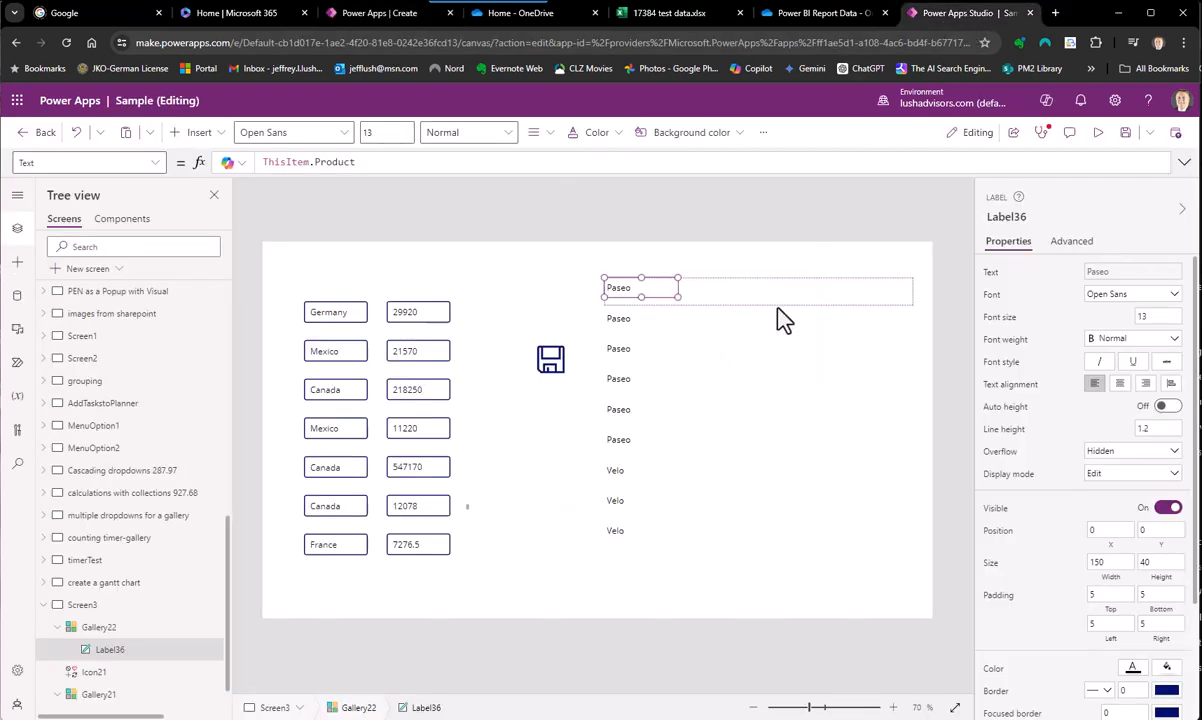
double_click(332, 162)
key("BackSpace")
type("Countr")
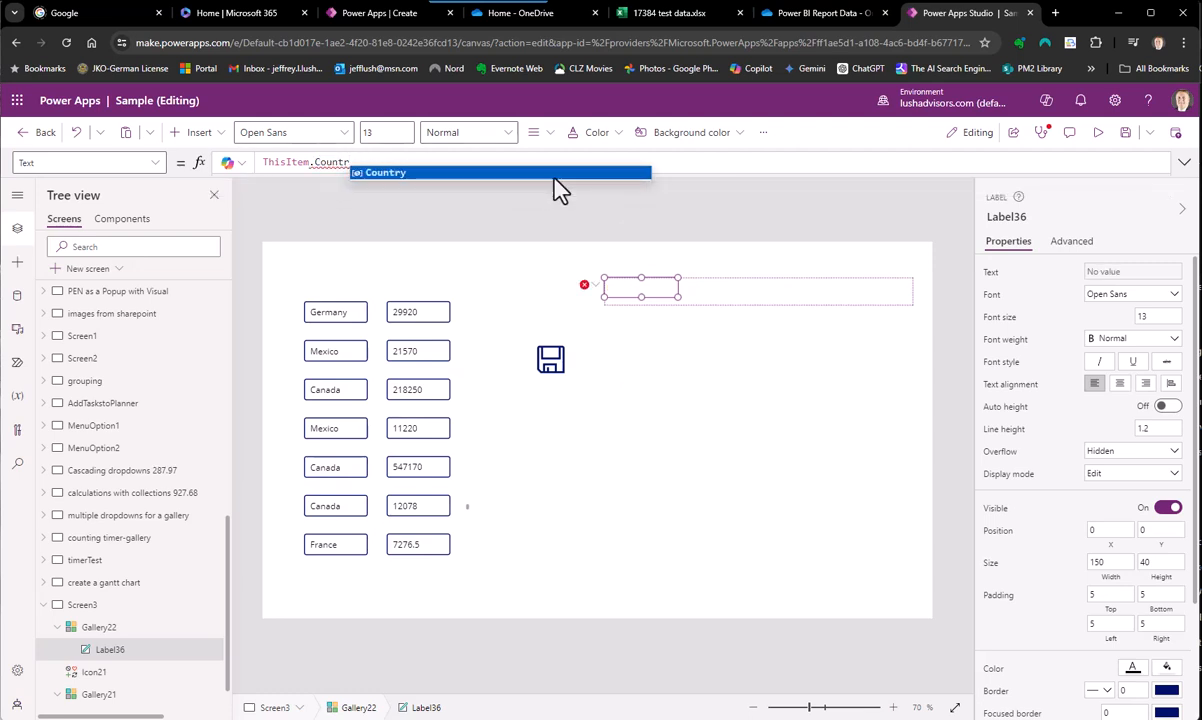
type("y")
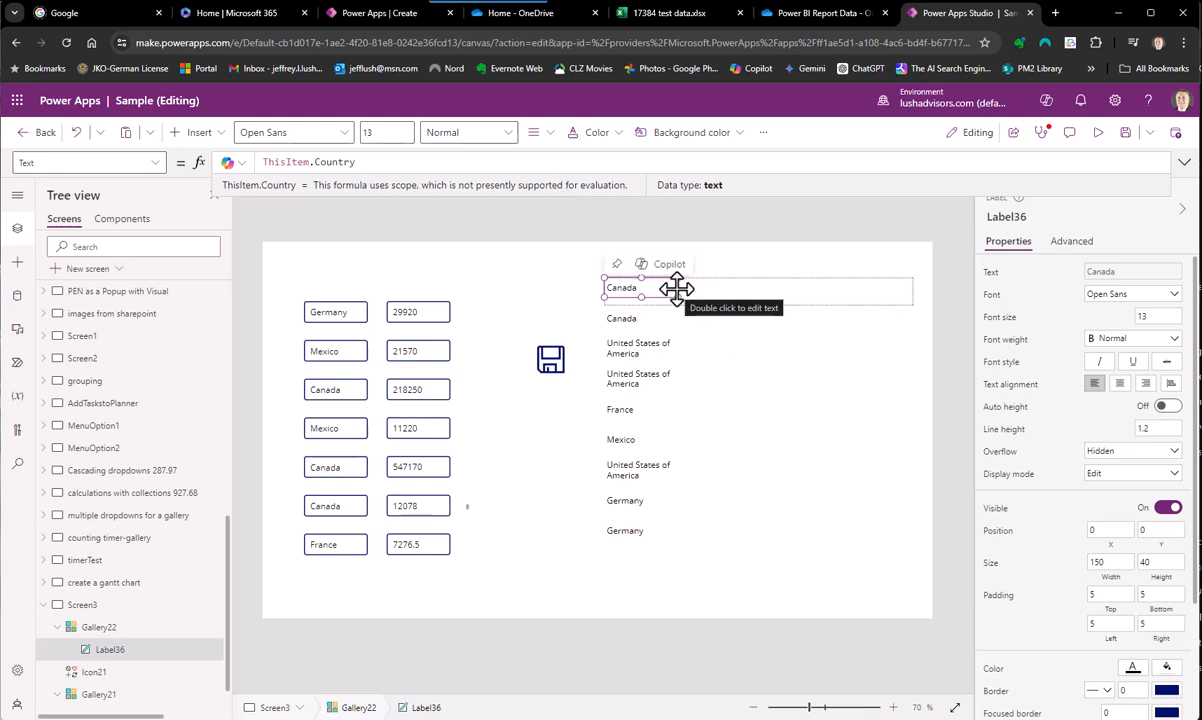
Set the country label's font to Lato and its font size to 11
left_click_drag(1152, 318, 1120, 317)
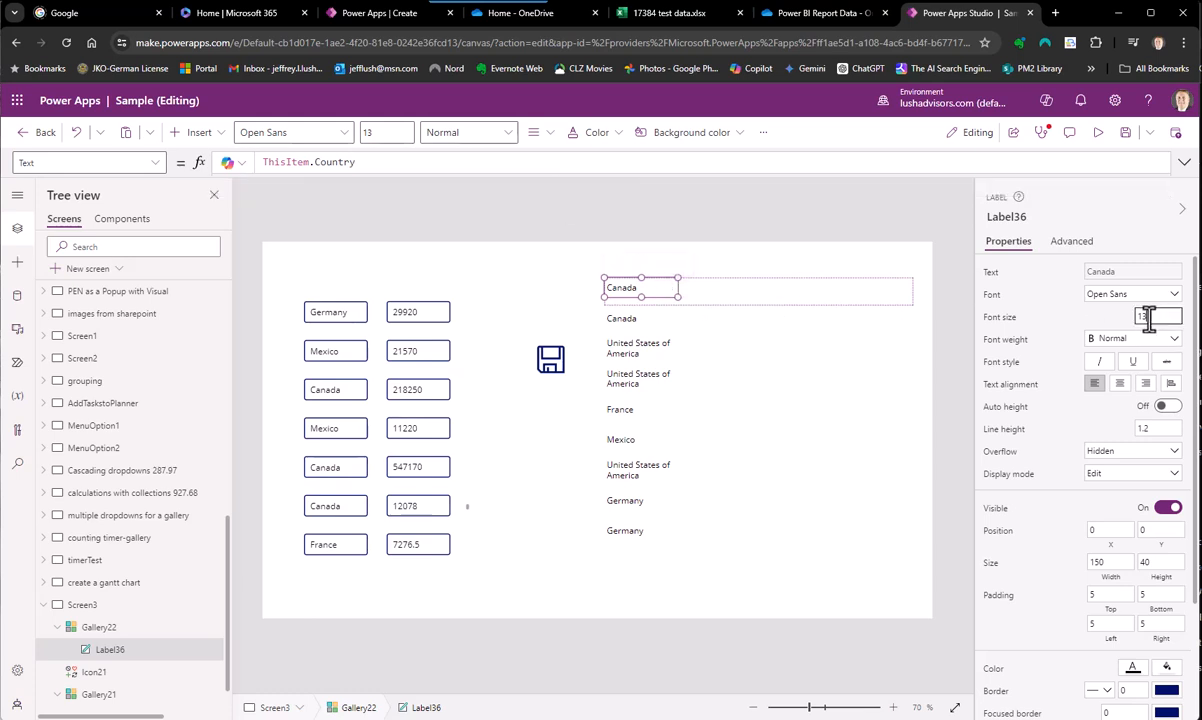
type("10")
left_click(1138, 298)
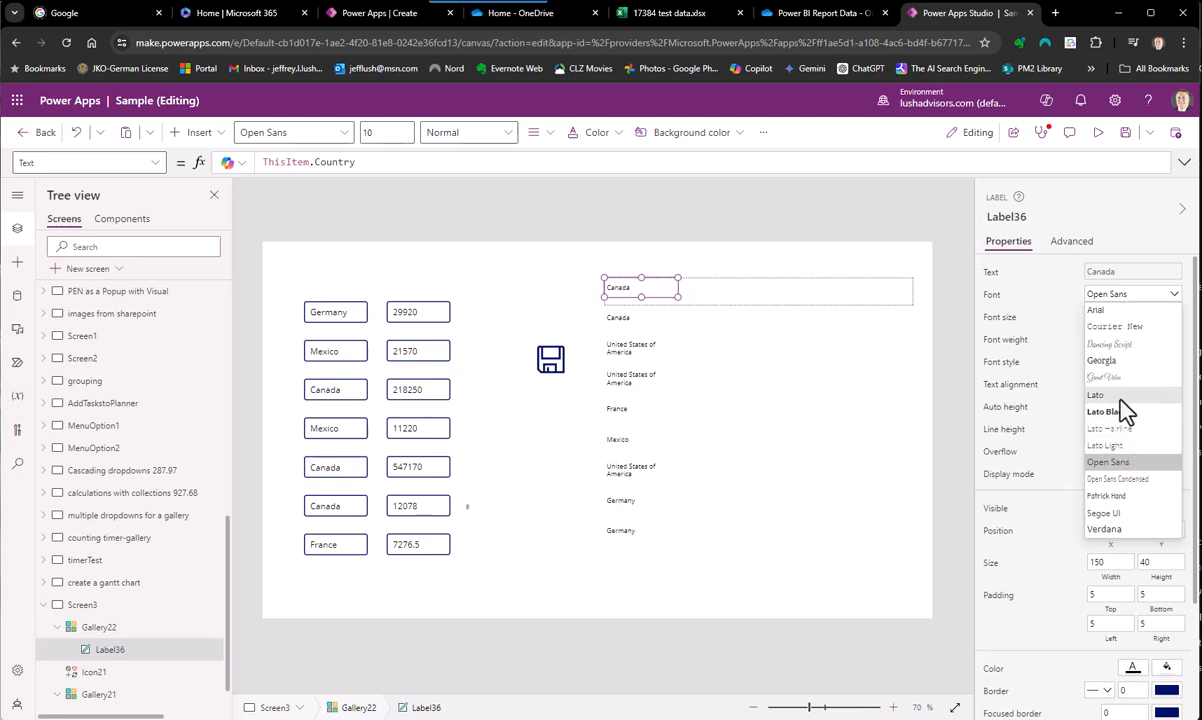
left_click(1124, 398)
left_click(1160, 317)
type("11")
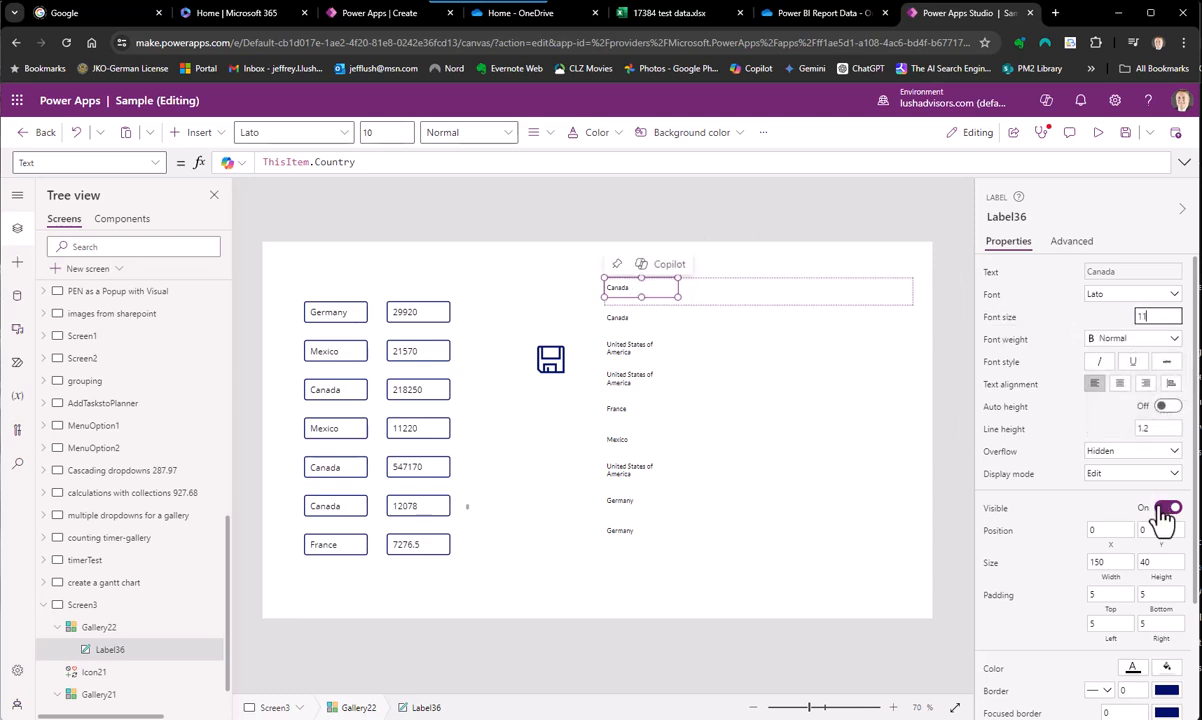
Set the country label's height to 25 and its width to 200
left_click(1165, 564)
type("25")
key("Tab")
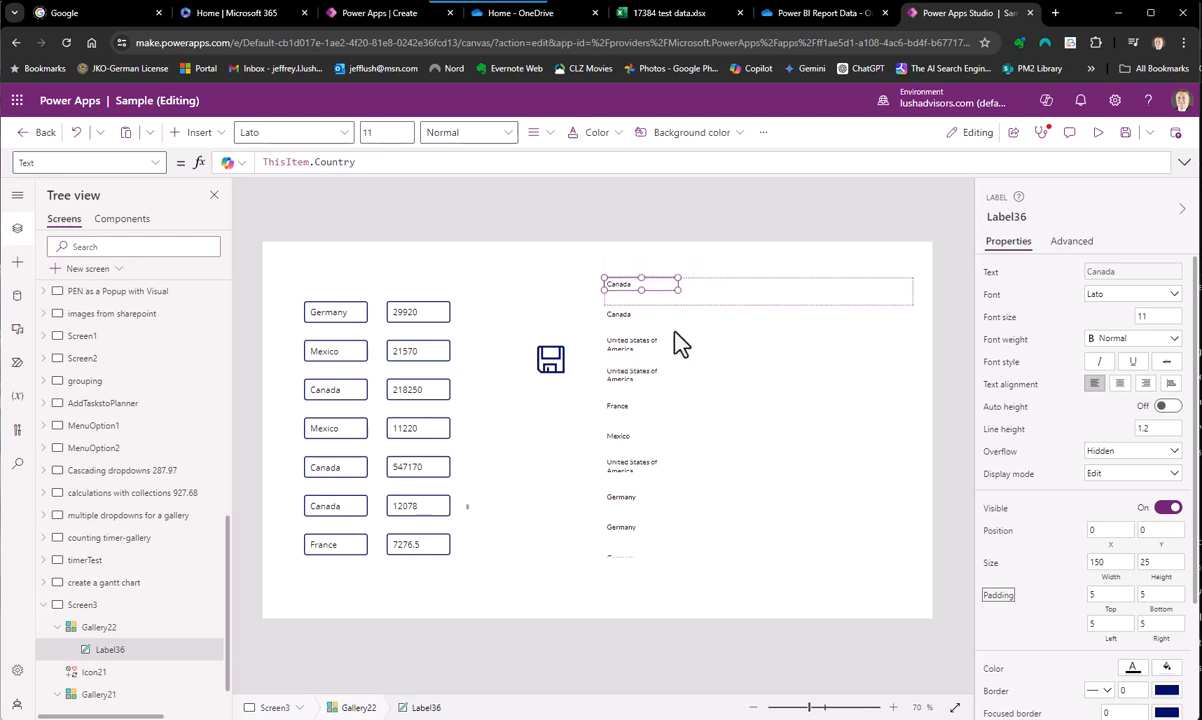
left_click(1110, 563)
type("200")
key("Tab")
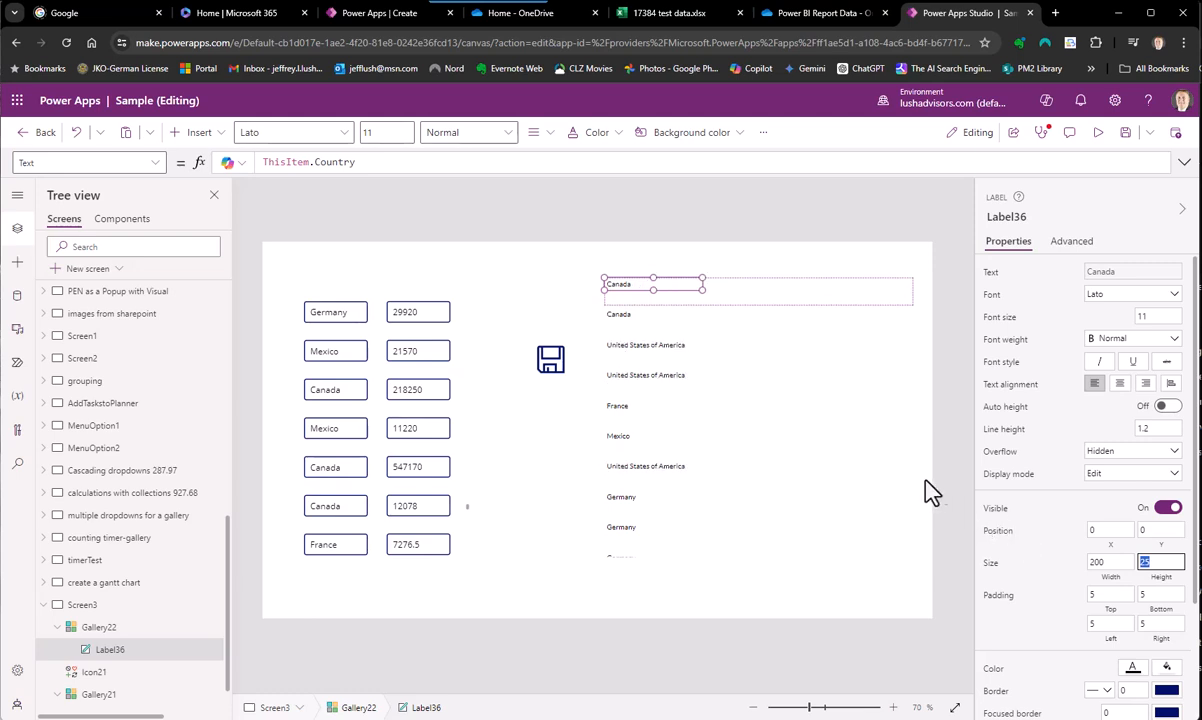
Duplicate the country label and place the copy directly beside the original at X 200, Y 0 in the template cell
right_click(638, 288)
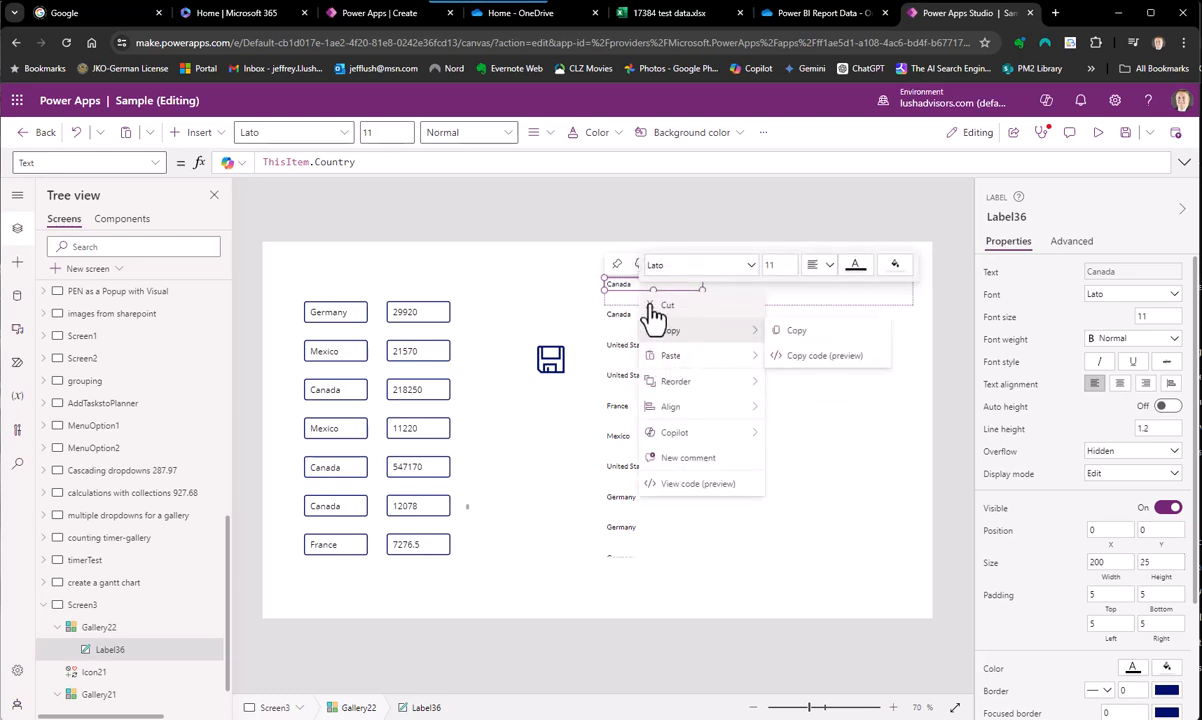
left_click(627, 290)
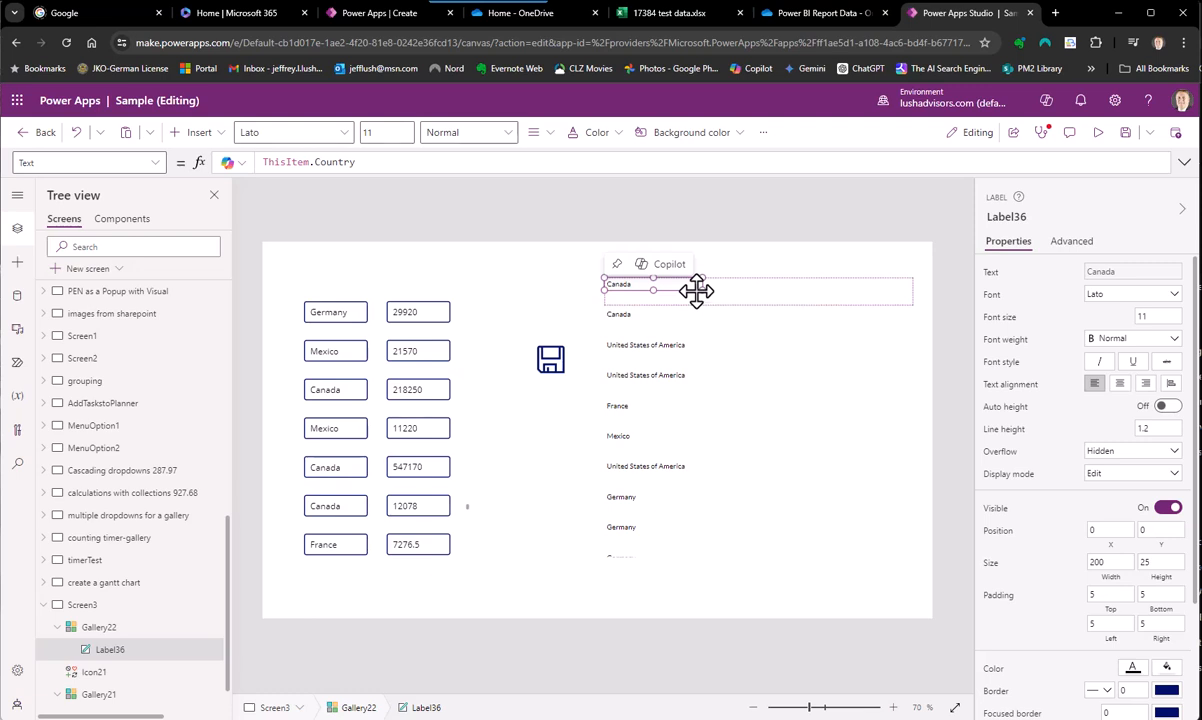
key("ctrl+c")
key("ctrl+v")
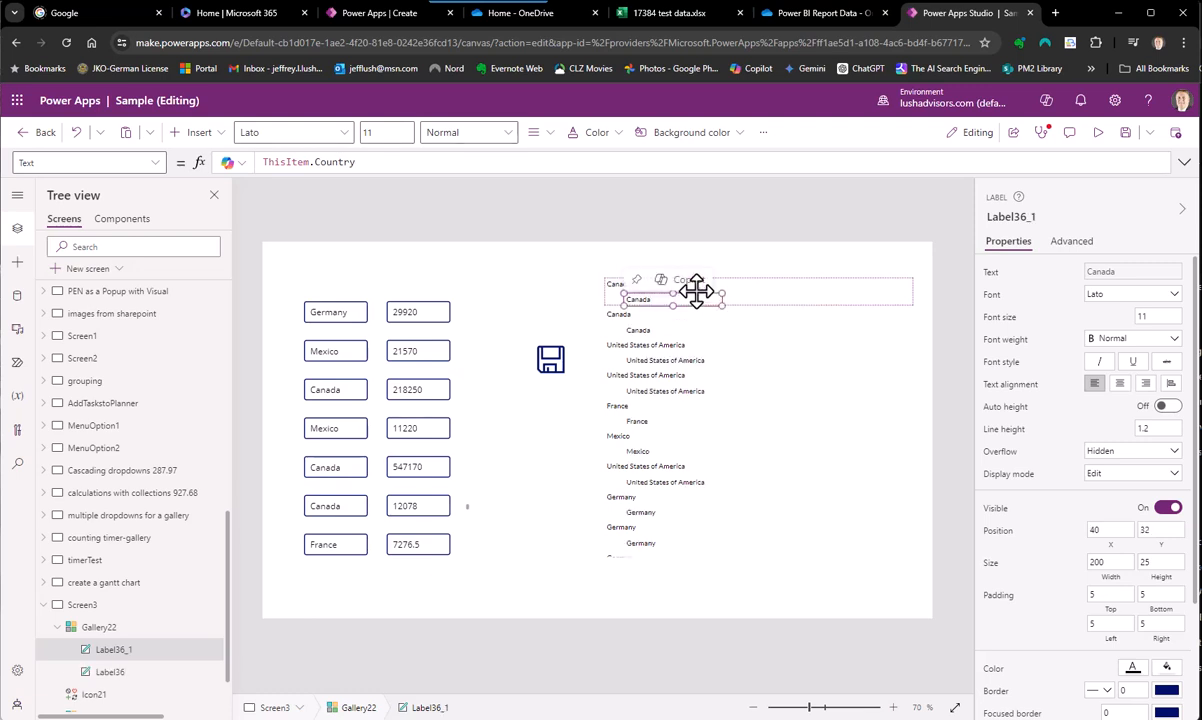
left_click_drag(690, 298, 763, 284)
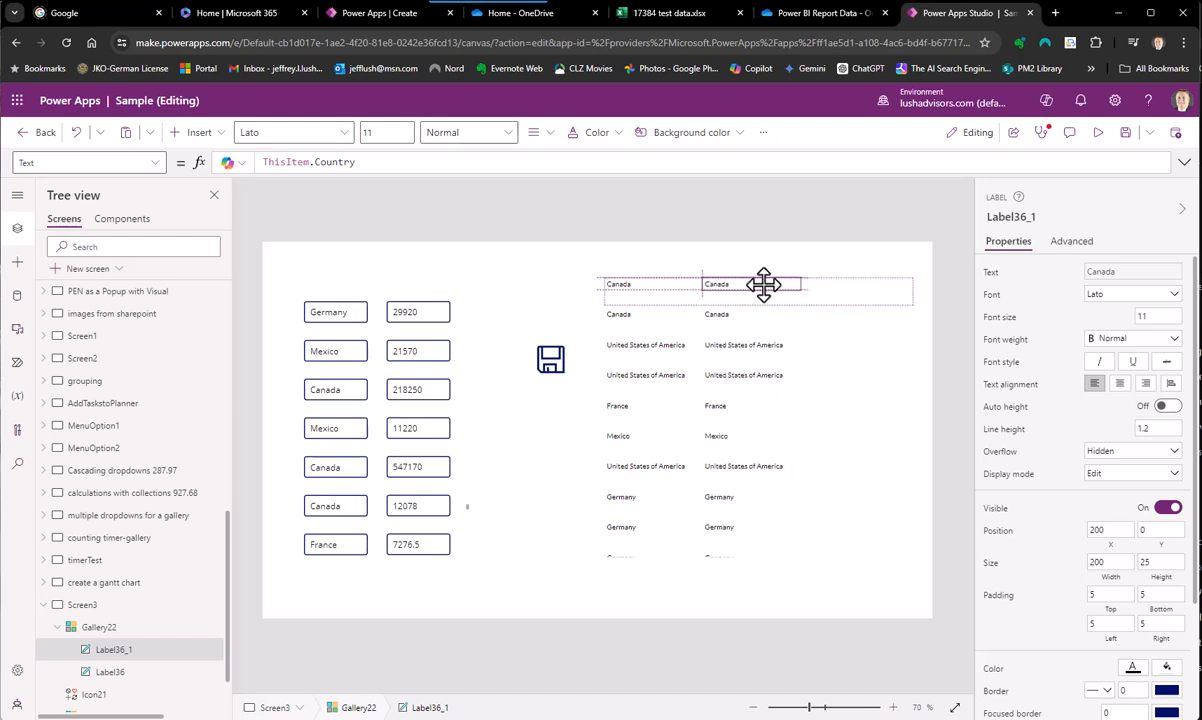
Set the duplicated label's Text formula to ThisItem.COGS
left_click(660, 284)
left_click(719, 285)
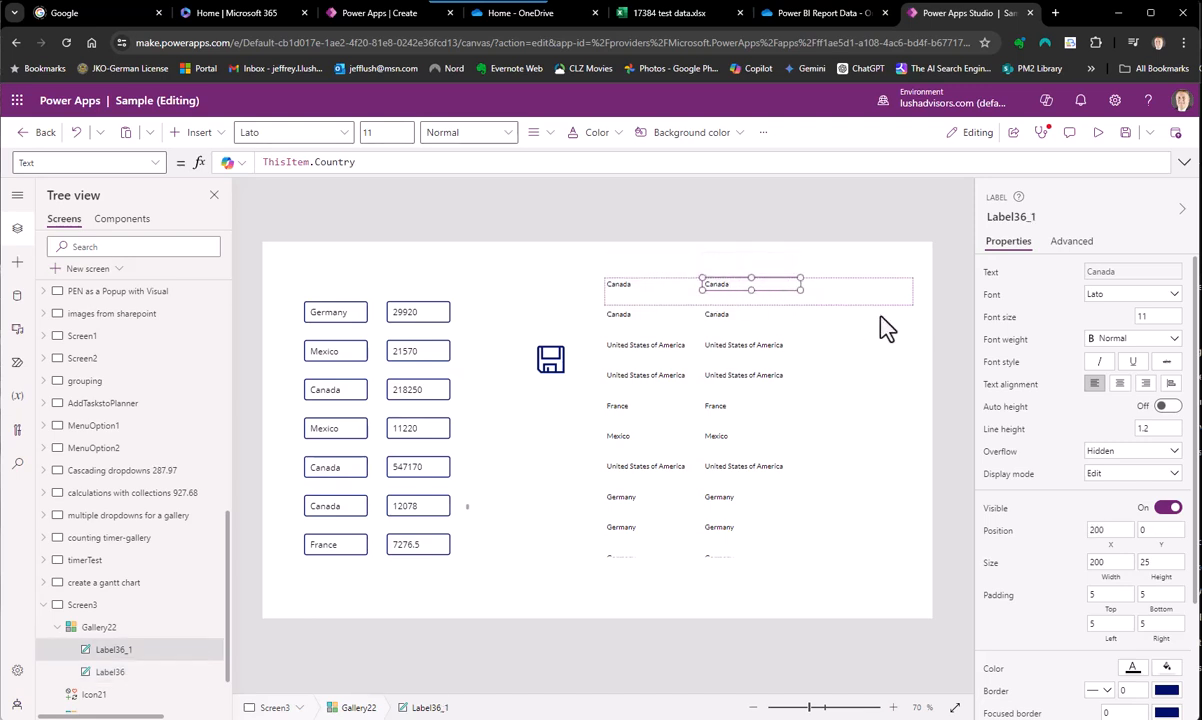
double_click(344, 164)
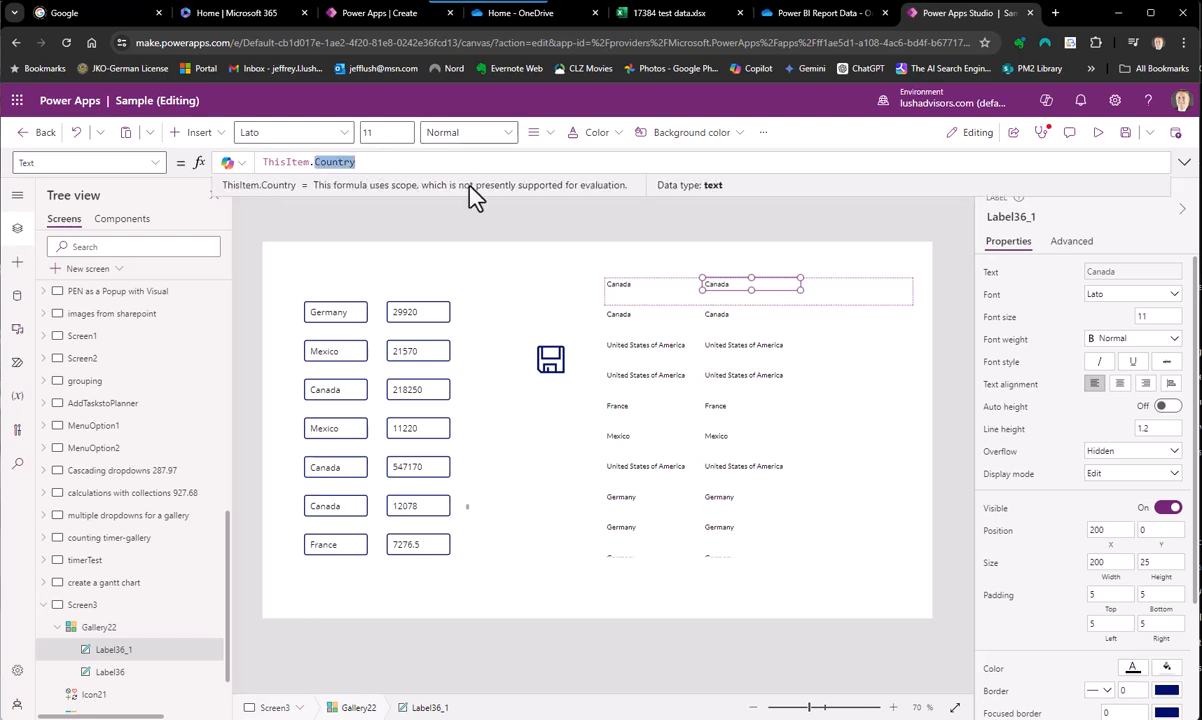
type("COGS")
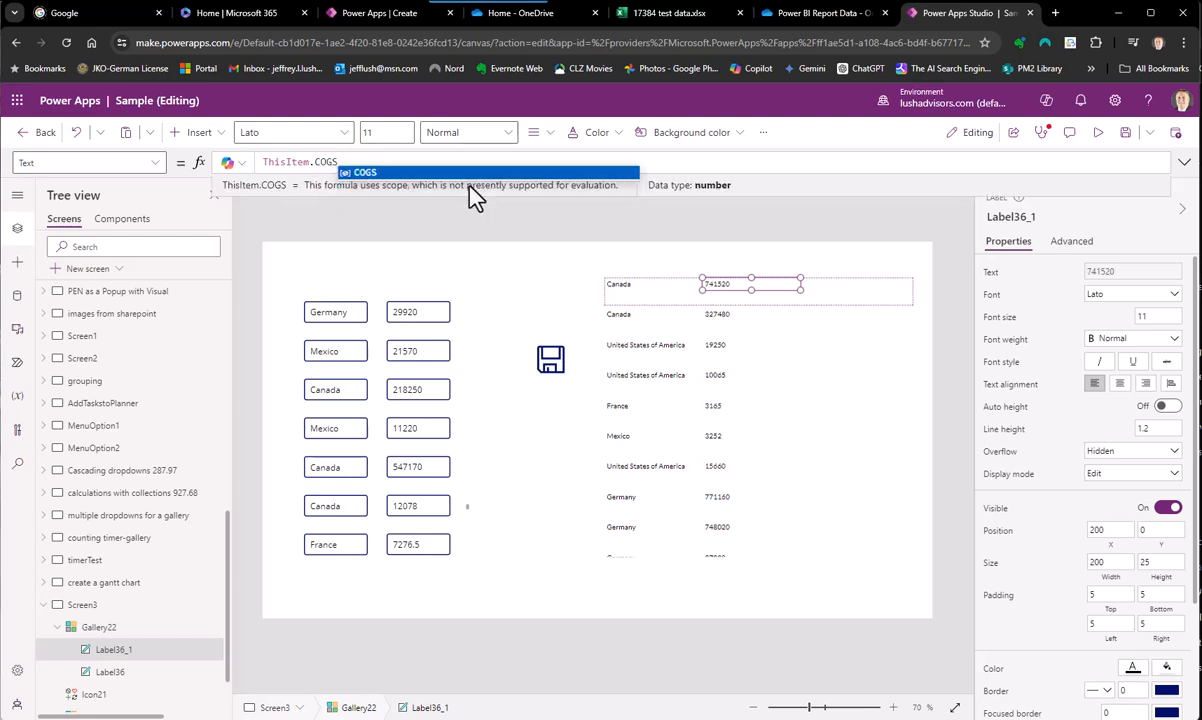
left_click(372, 175)
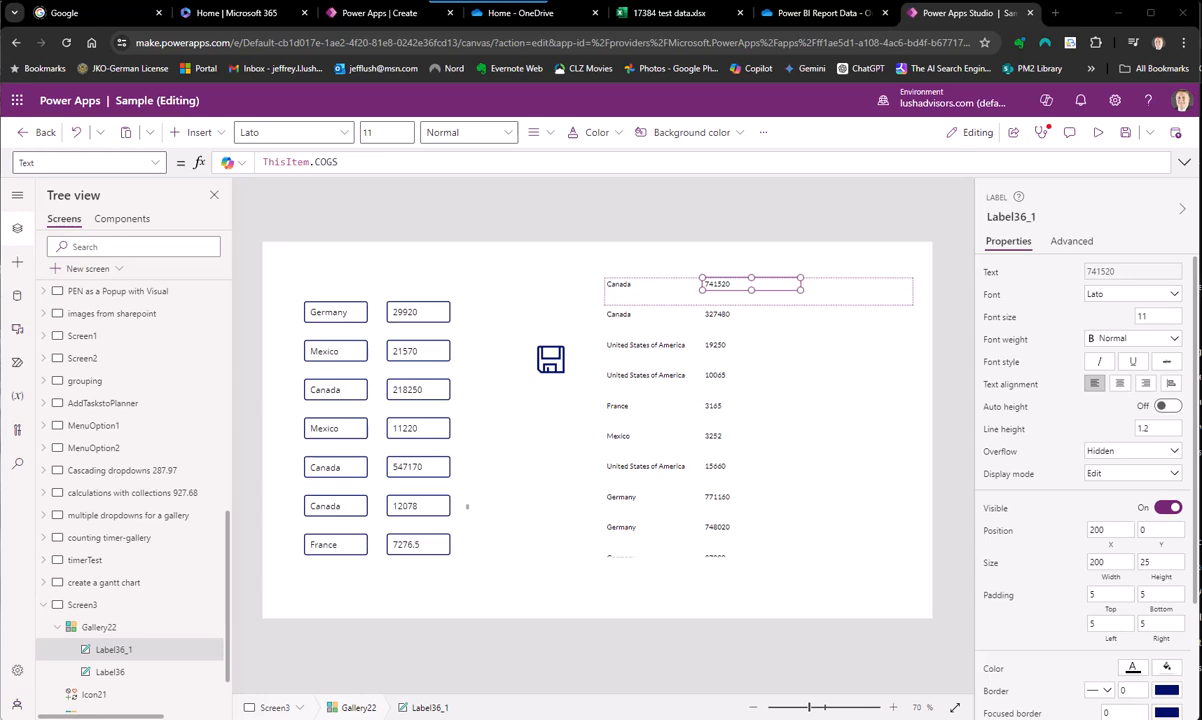
Review the Word guide's sections on copying fields, adding a save icon, renaming controls and the Patch formula, and move the guide aside
left_click_drag(0, 42, 704, 23)
scroll(560, 322, "down", 1)
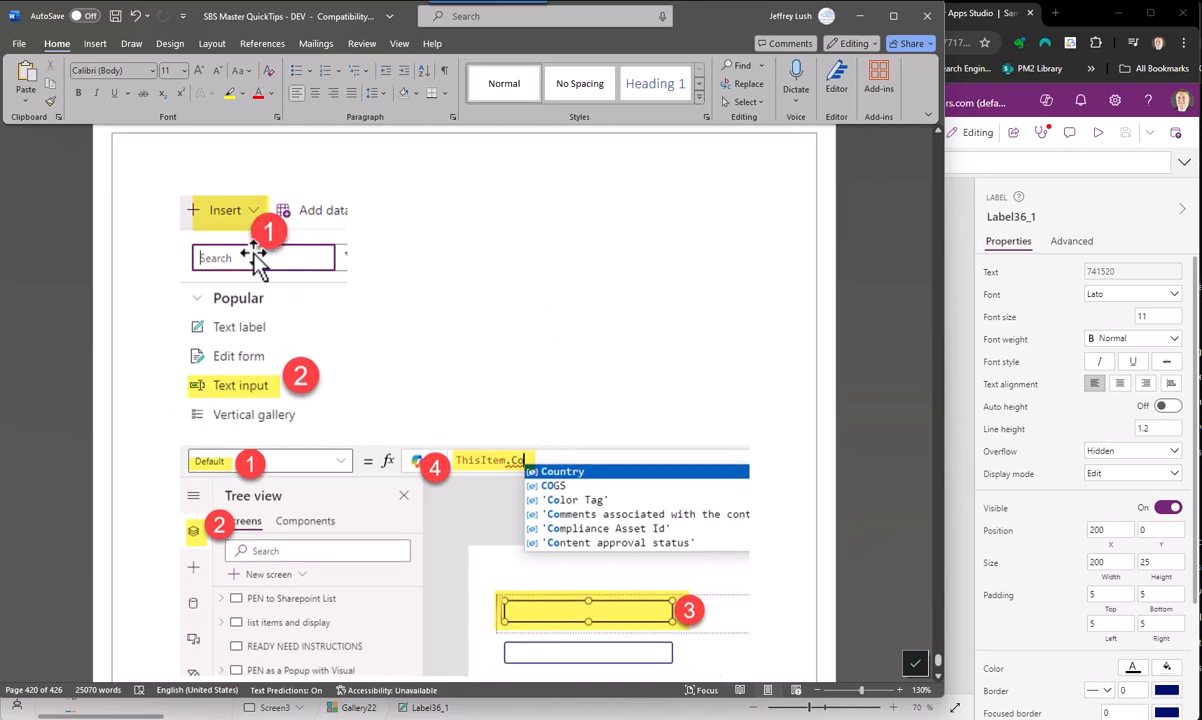
scroll(380, 322, "up", 4)
scroll(386, 329, "up", 5)
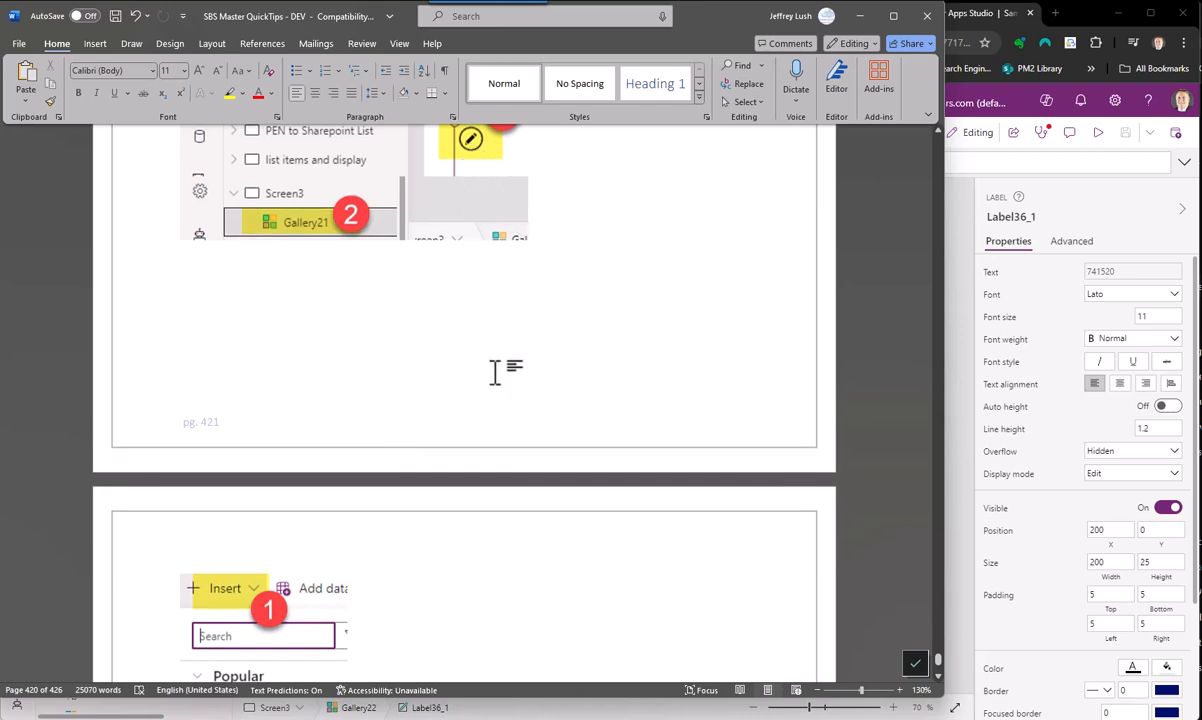
scroll(493, 370, "down", 13)
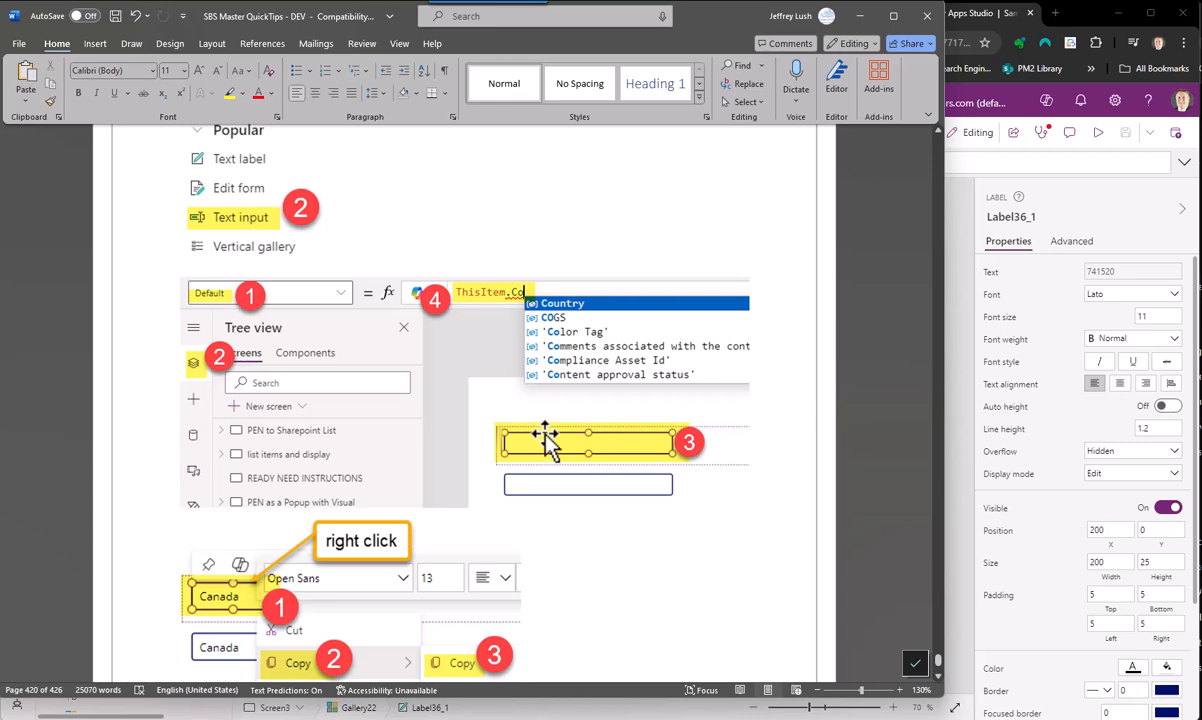
scroll(545, 445, "down", 6)
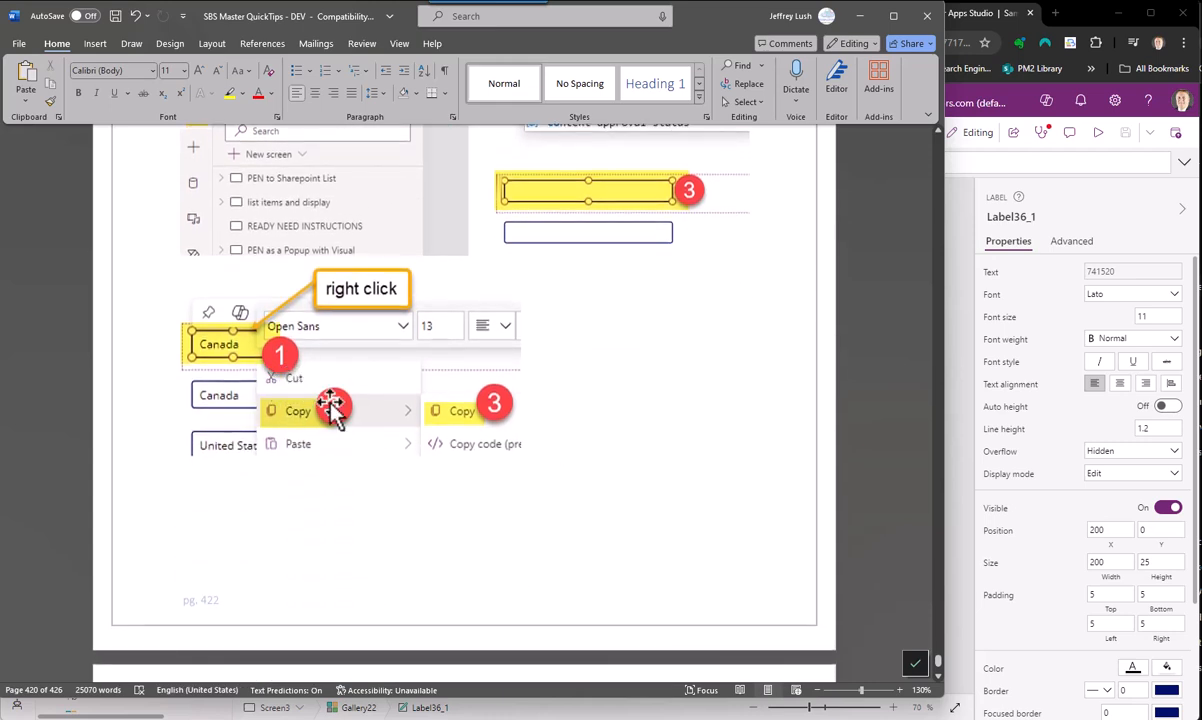
scroll(478, 425, "down", 12)
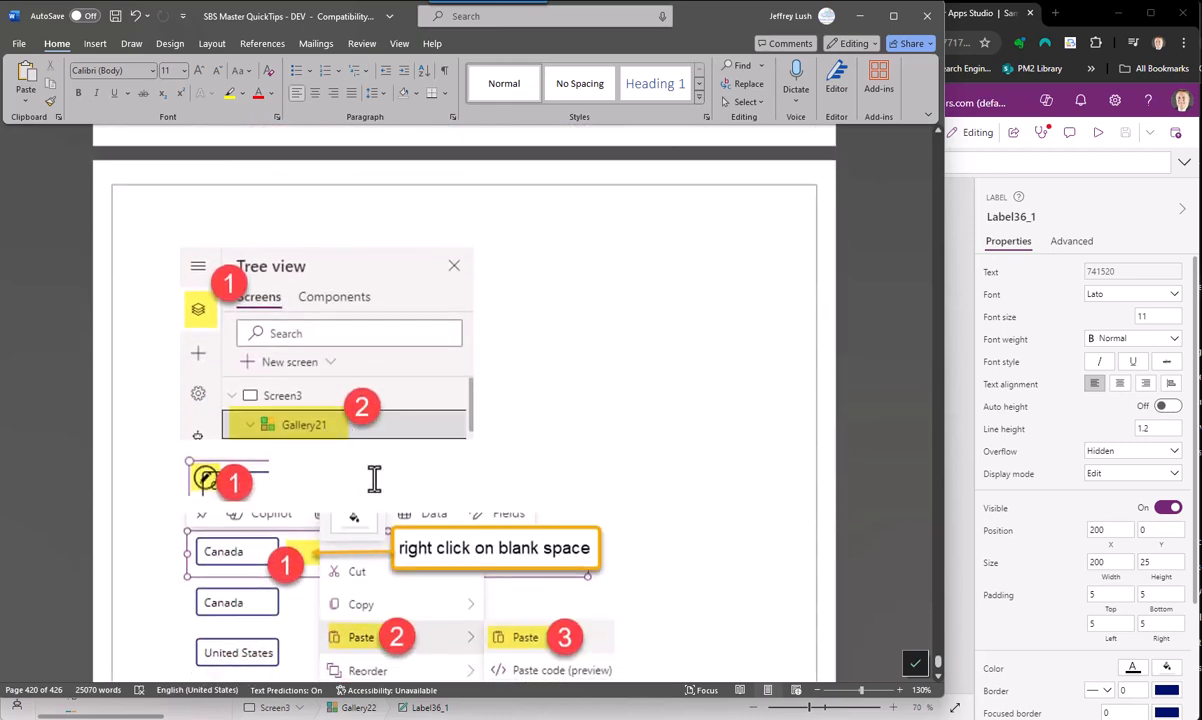
scroll(415, 535, "down", 5)
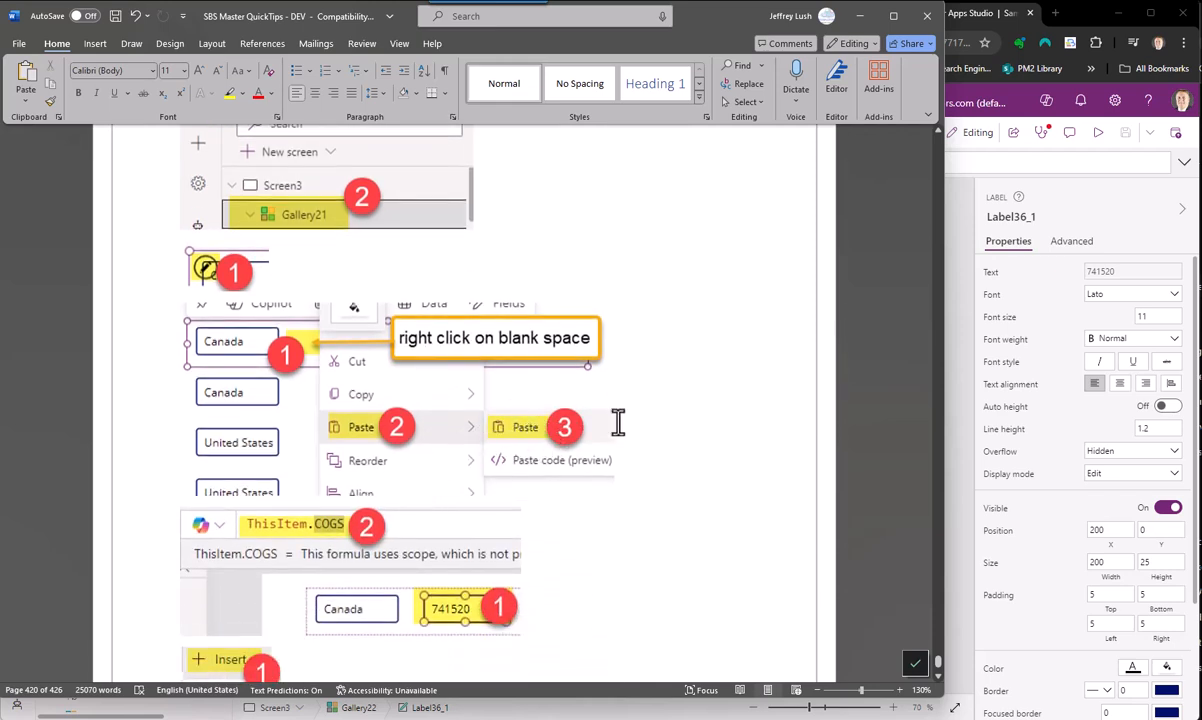
scroll(619, 422, "down", 5)
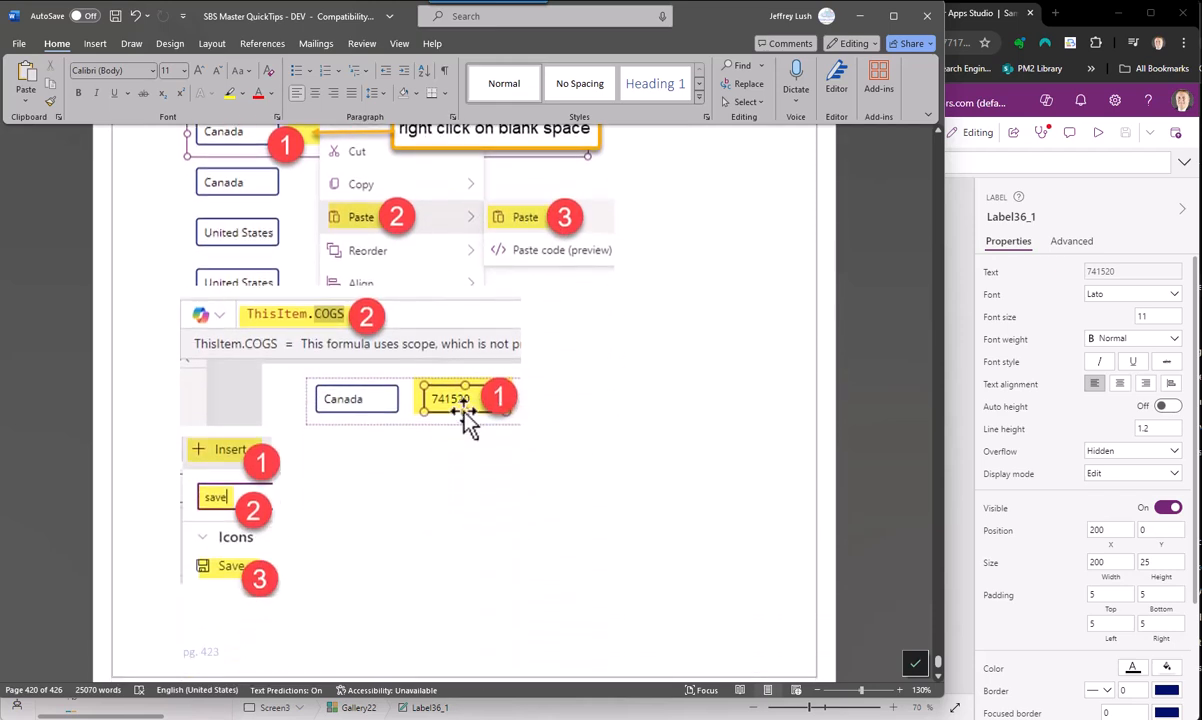
scroll(456, 410, "down", 12)
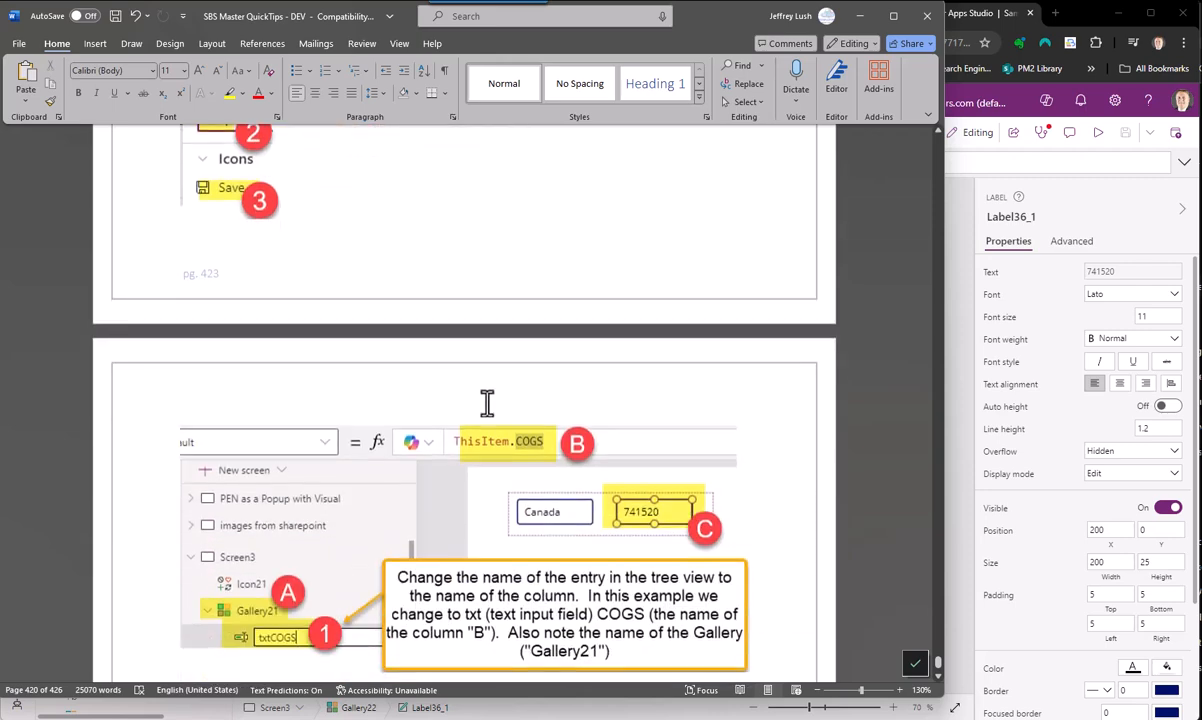
scroll(487, 405, "down", 4)
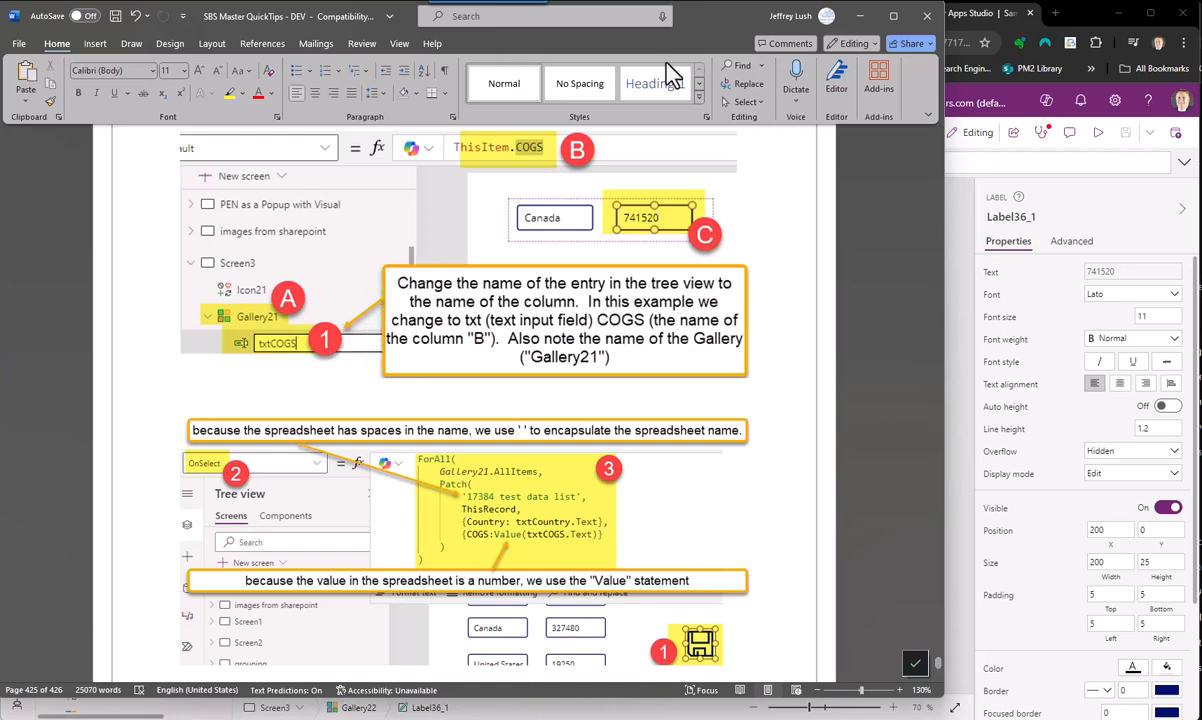
left_click_drag(698, 13, 6, 17)
Search the insertable controls for a button and the save icon, close the list without inserting anything, and view Screen3's controls
left_click(197, 133)
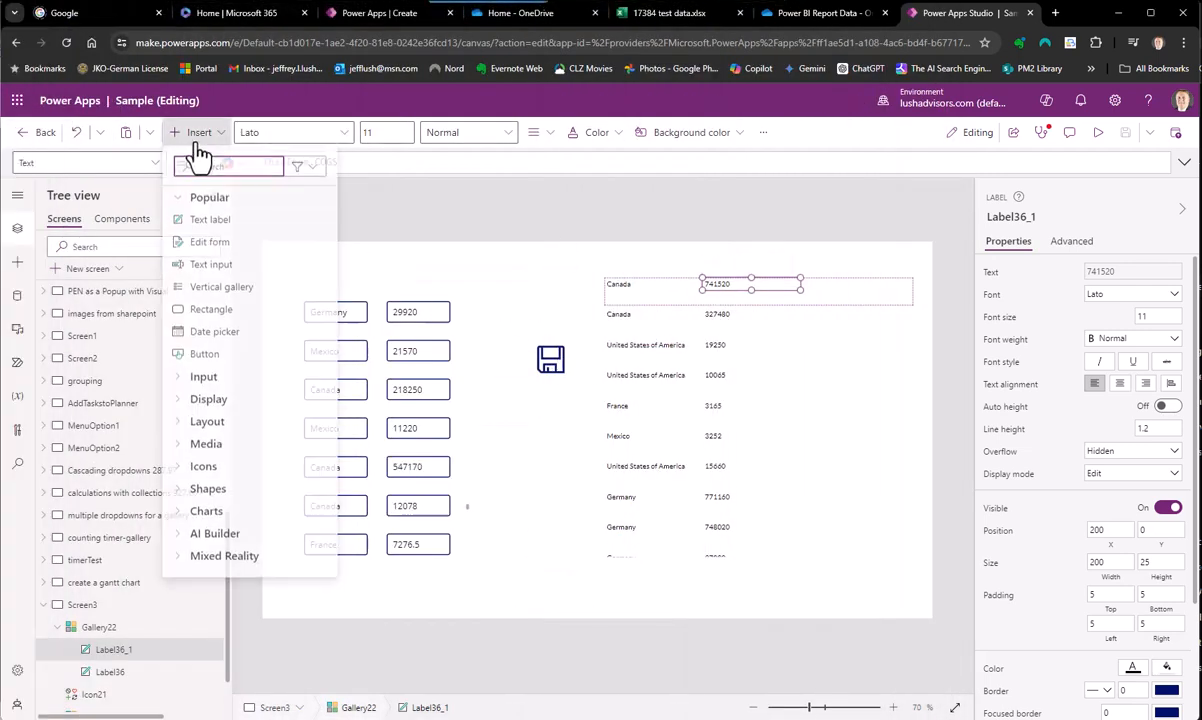
type("but")
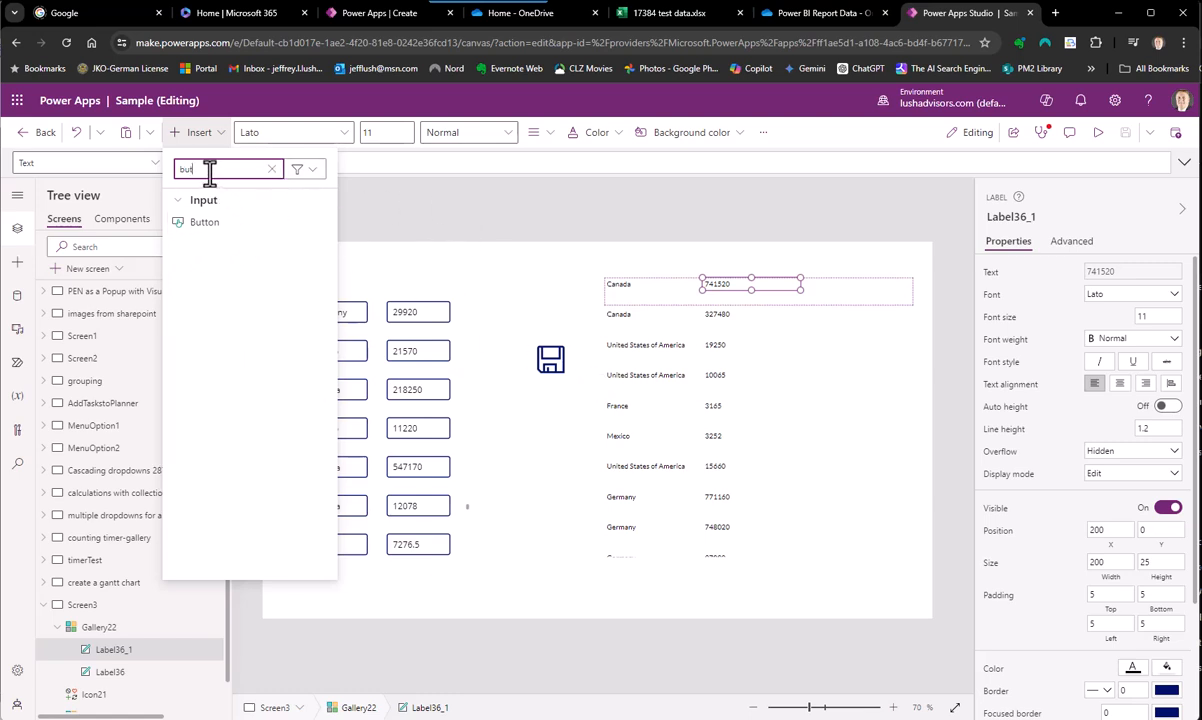
left_click(271, 169)
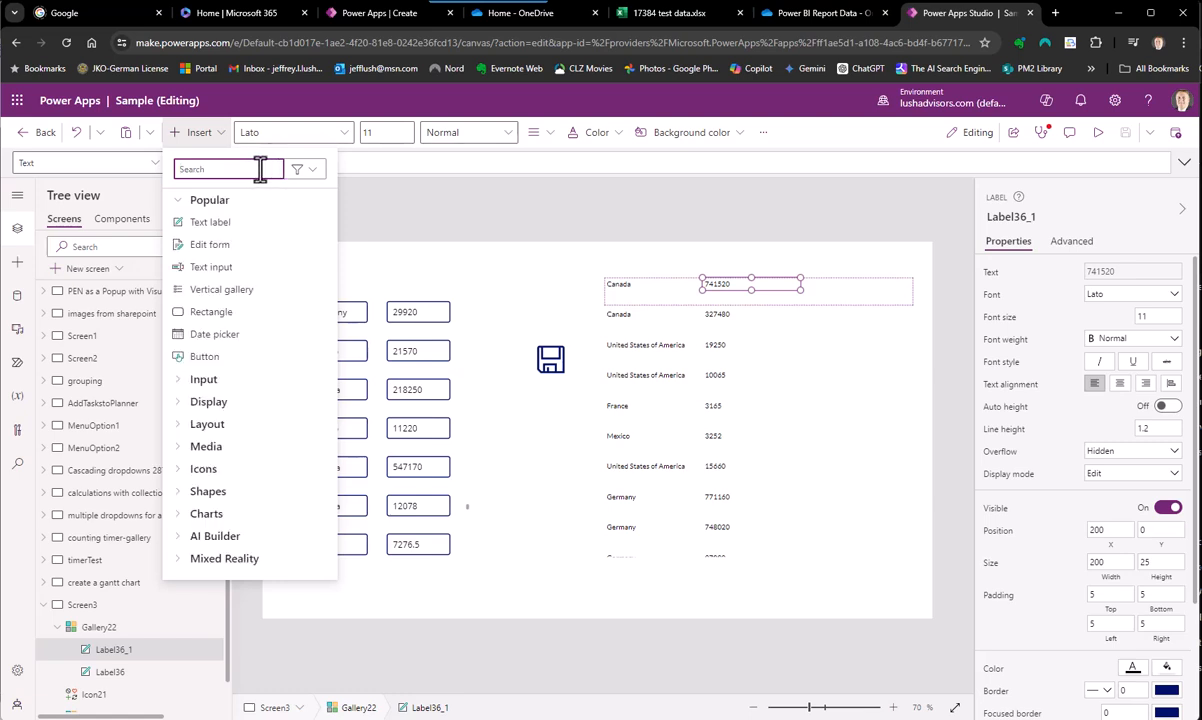
type("save")
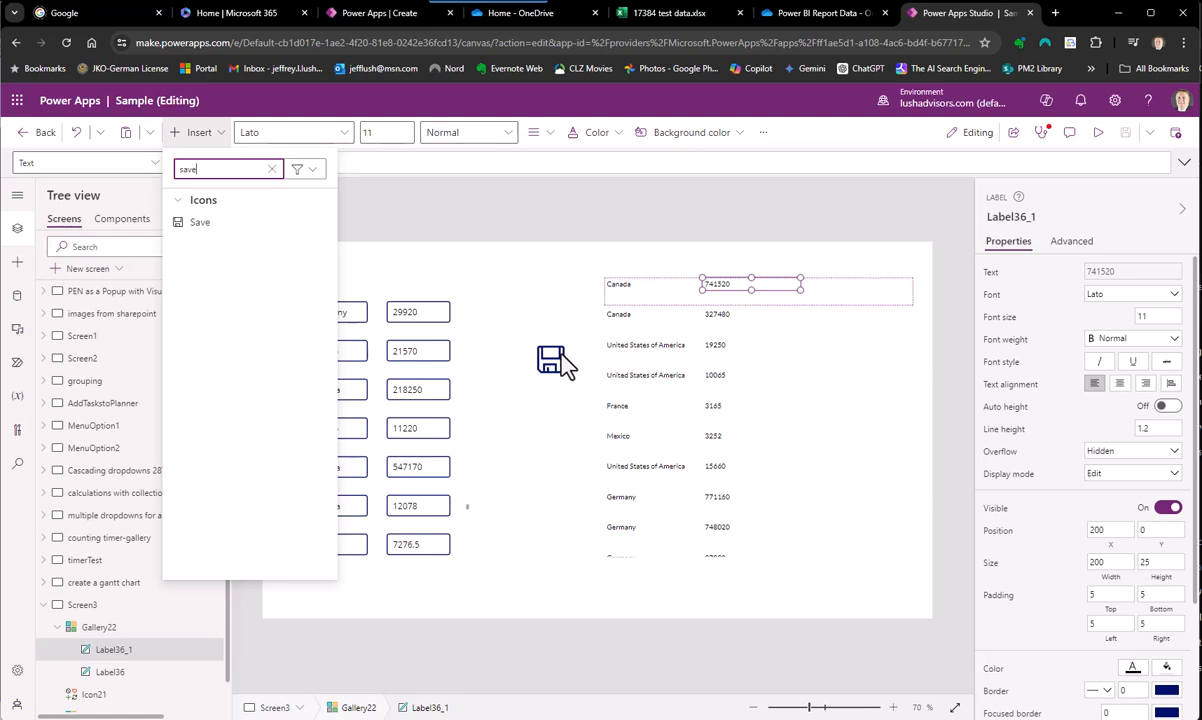
left_click(541, 222)
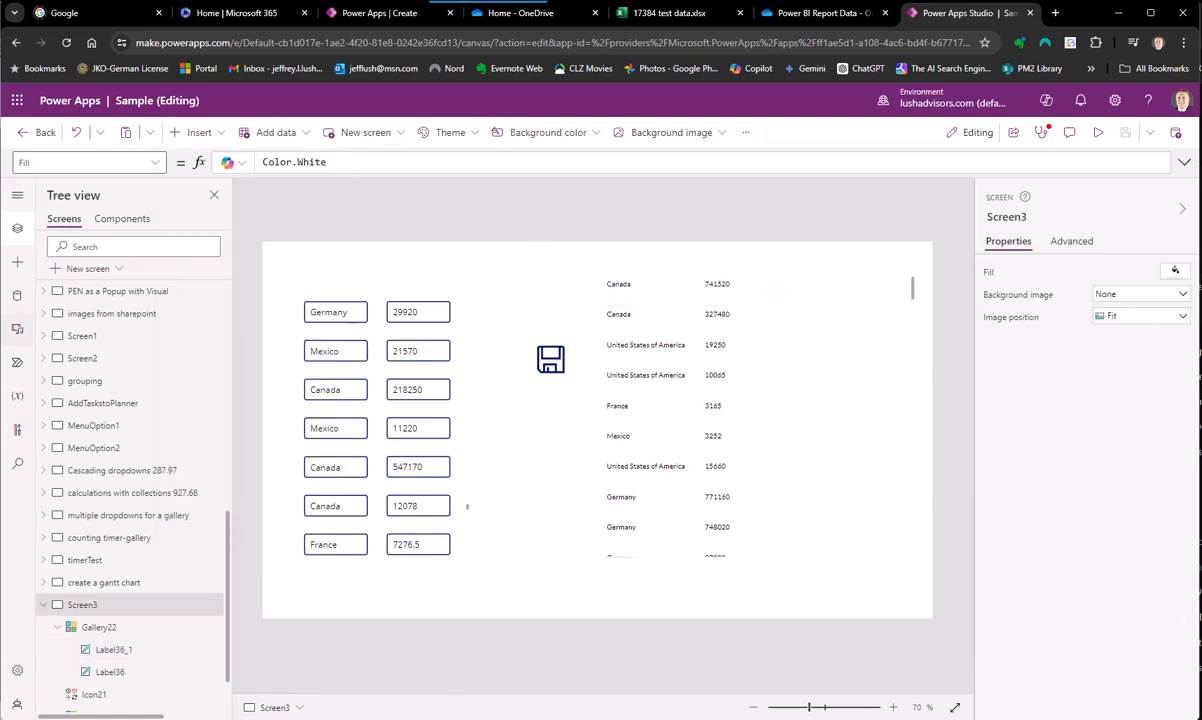
scroll(130, 625, "down", 2)
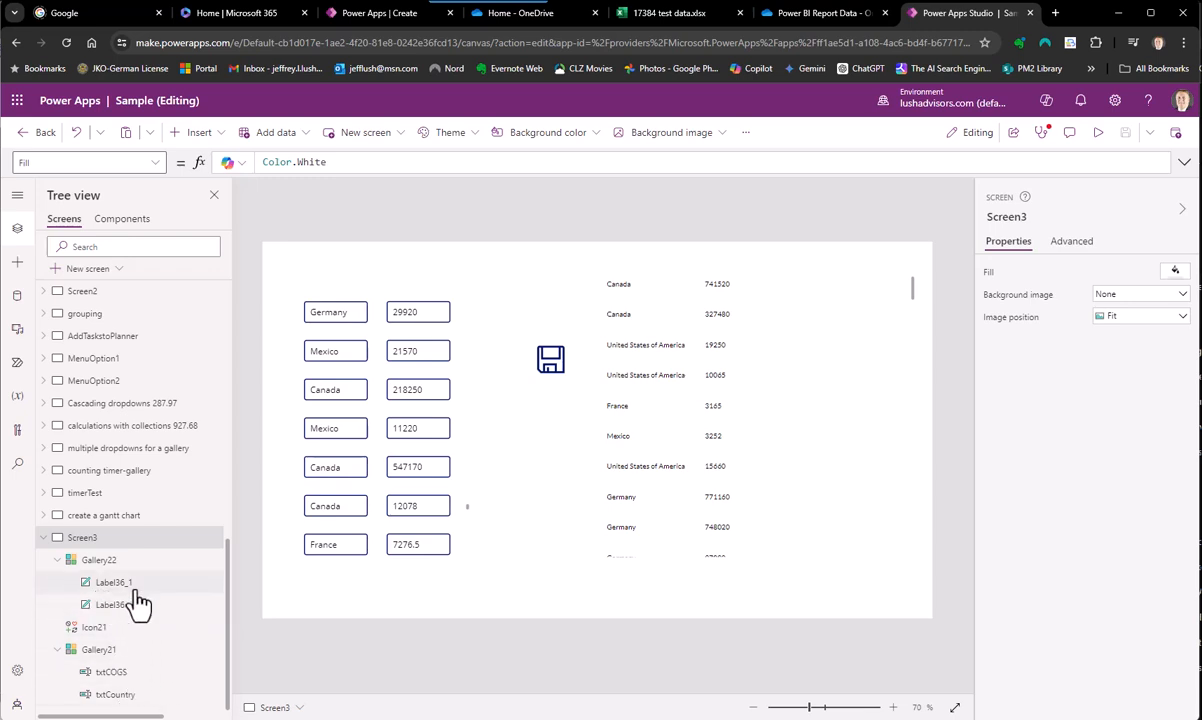
Review the formulas and control names of the two labels in Gallery22 and of txtCOGS and txtCountry in Gallery21
left_click(113, 582)
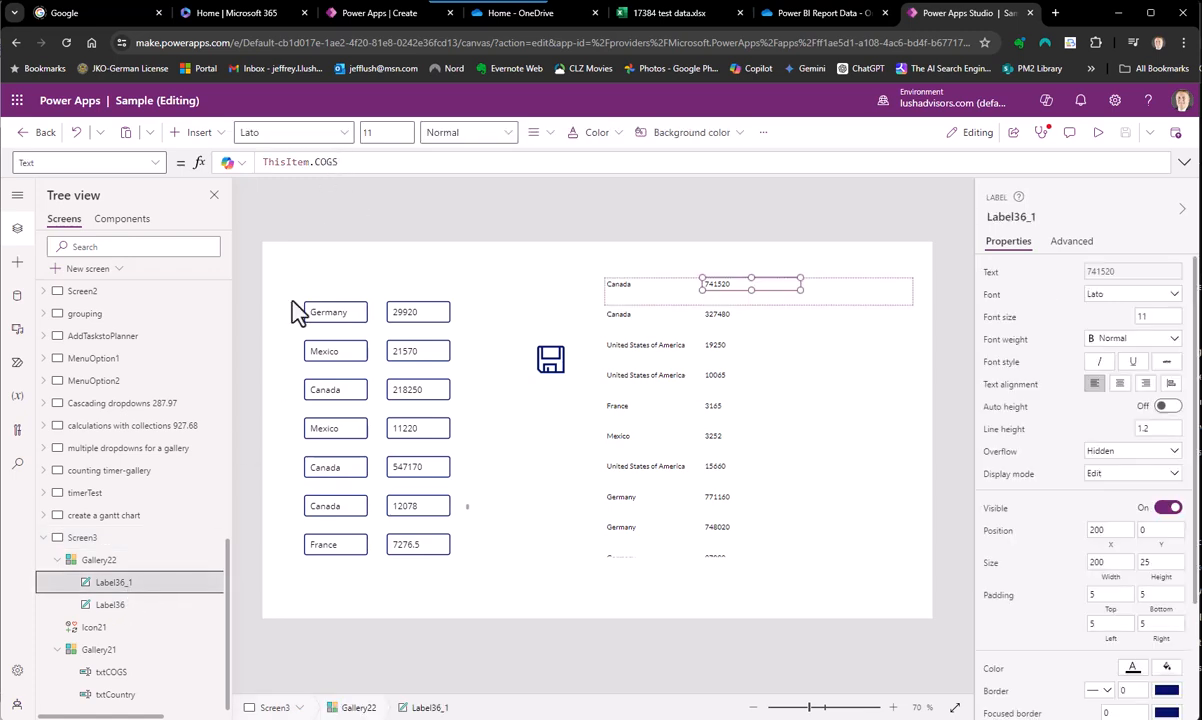
left_click(115, 605)
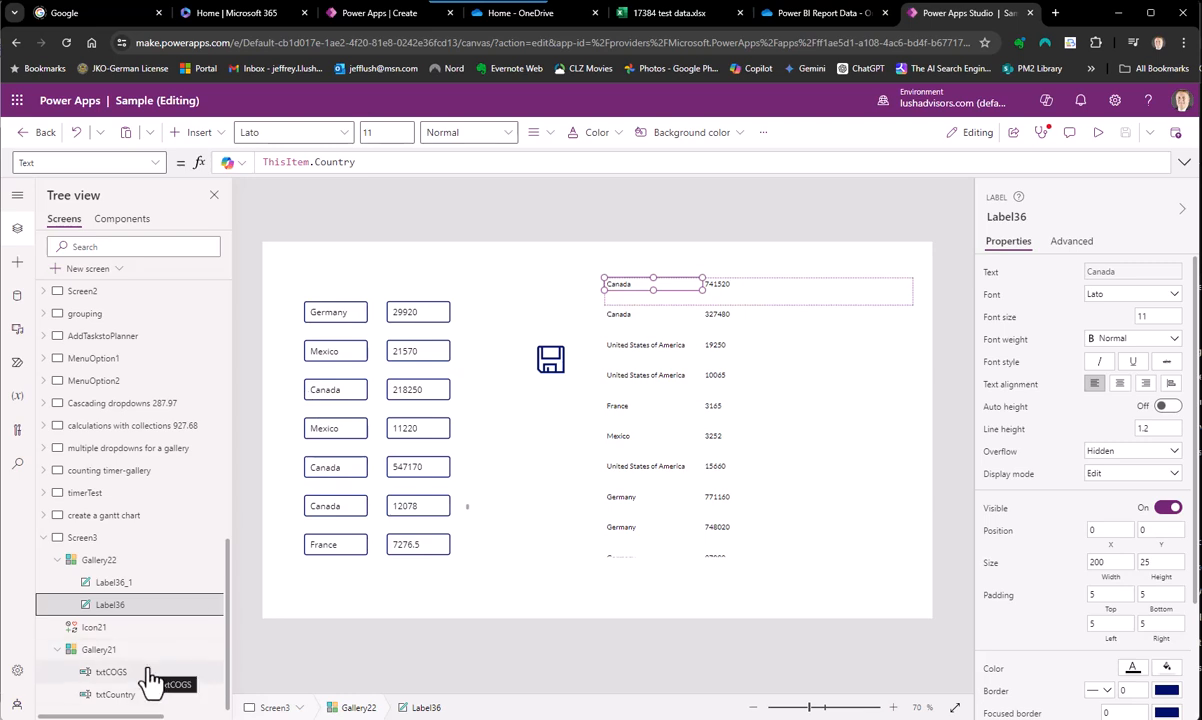
left_click(115, 675)
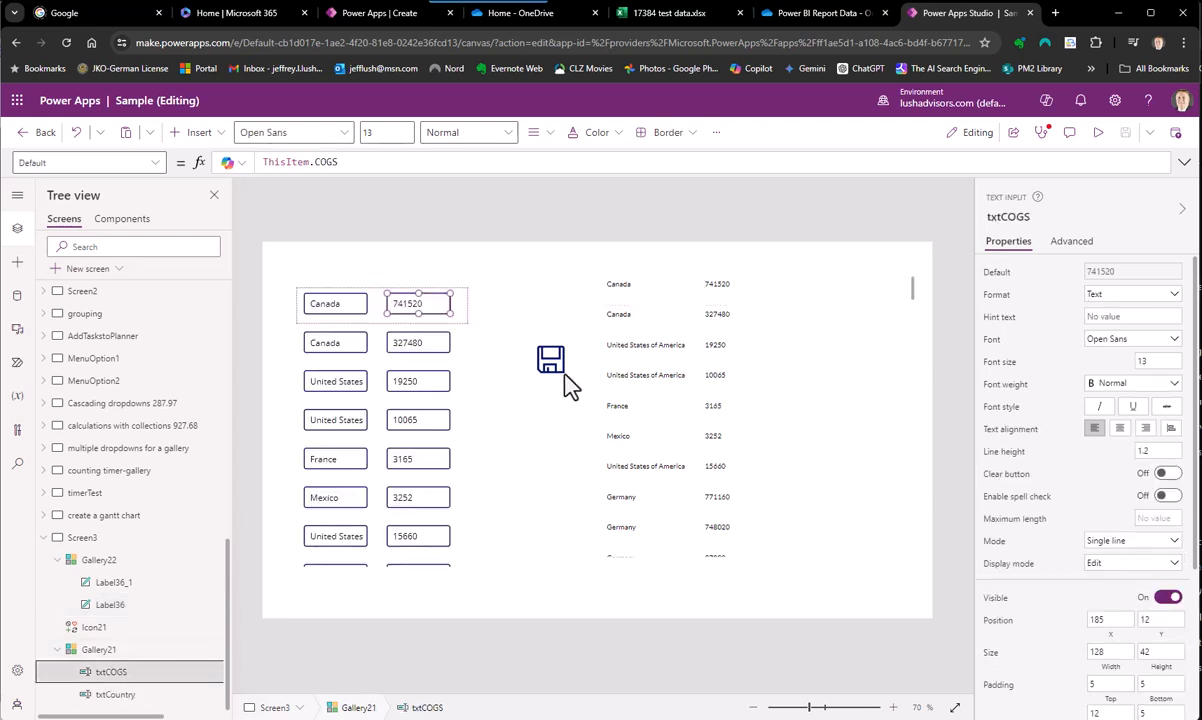
double_click(140, 674)
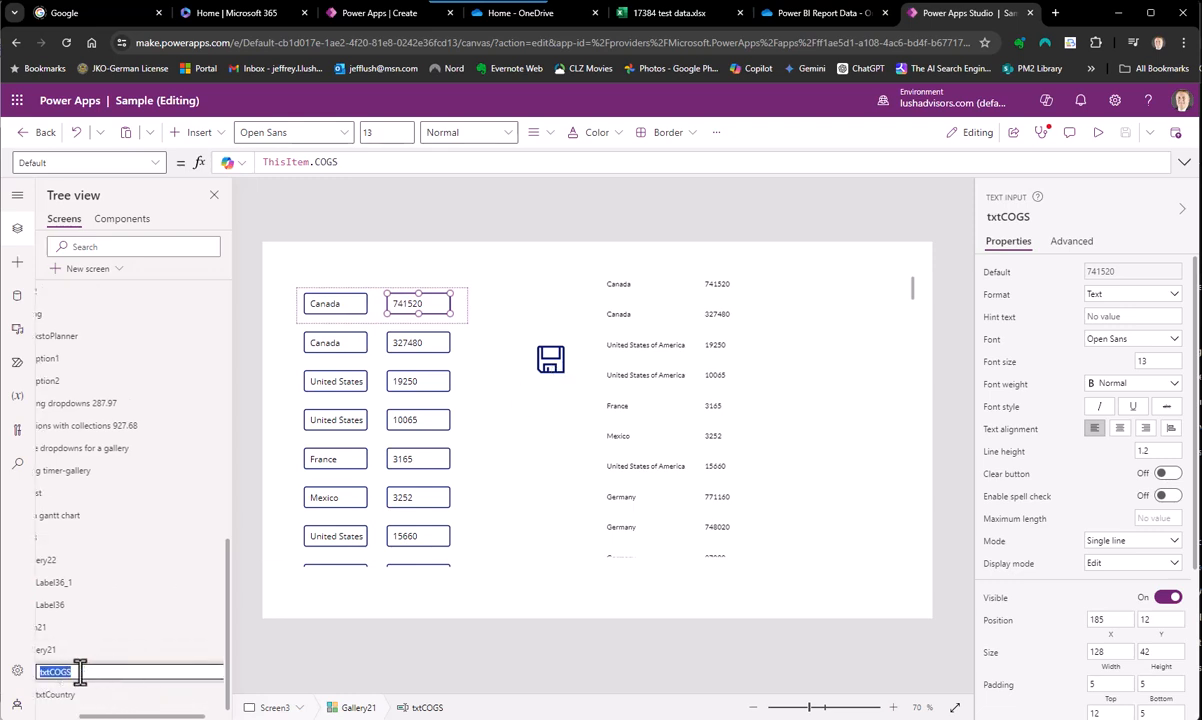
left_click_drag(123, 717, 80, 717)
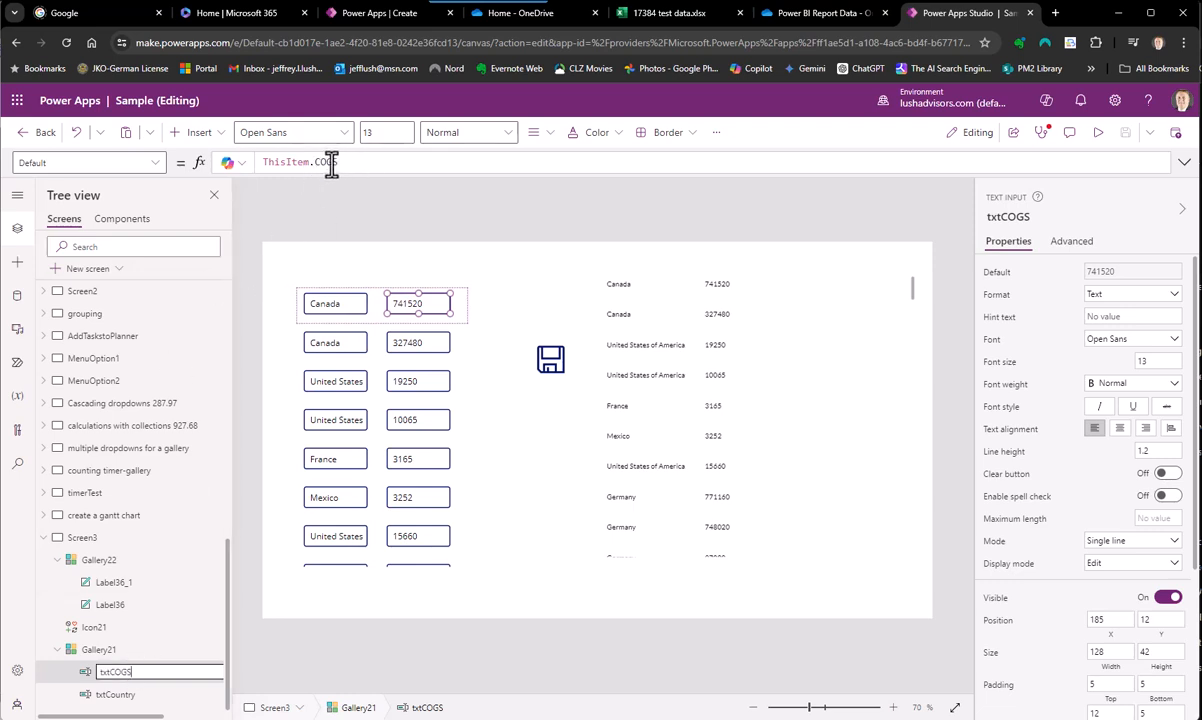
left_click(124, 697)
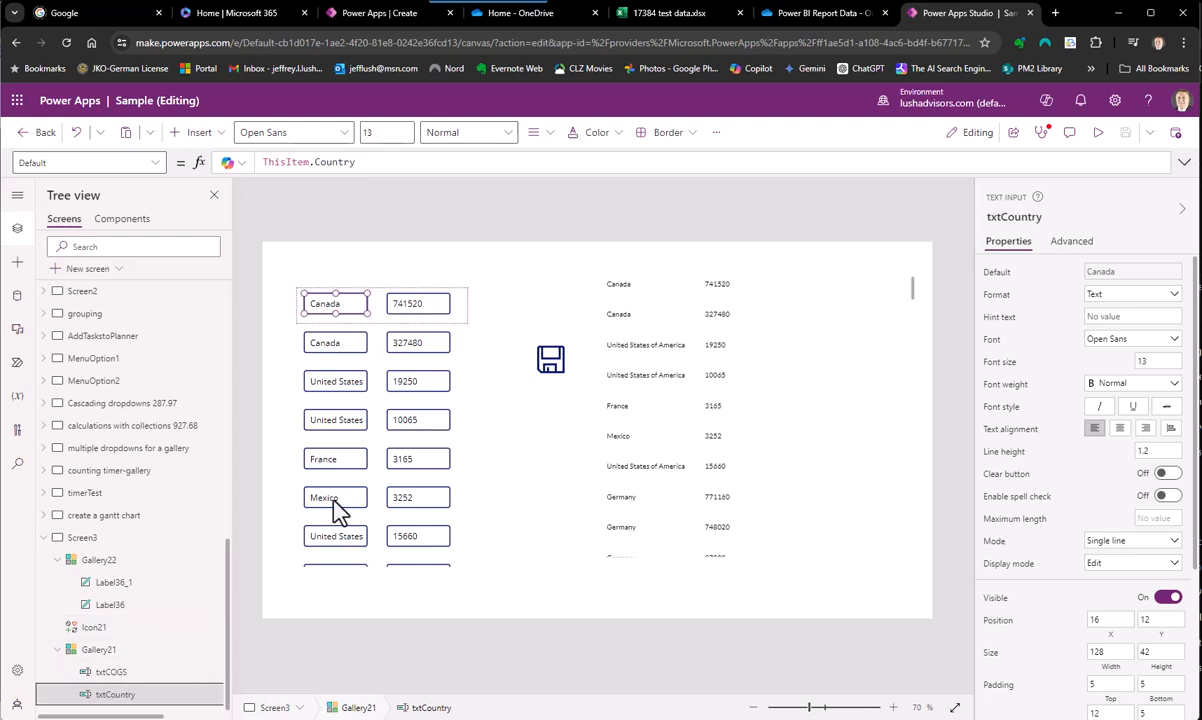
Examine the save icon's full OnSelect formula with ForAll and Patch, and compare it with Gallery21 and its Items source
left_click(551, 368)
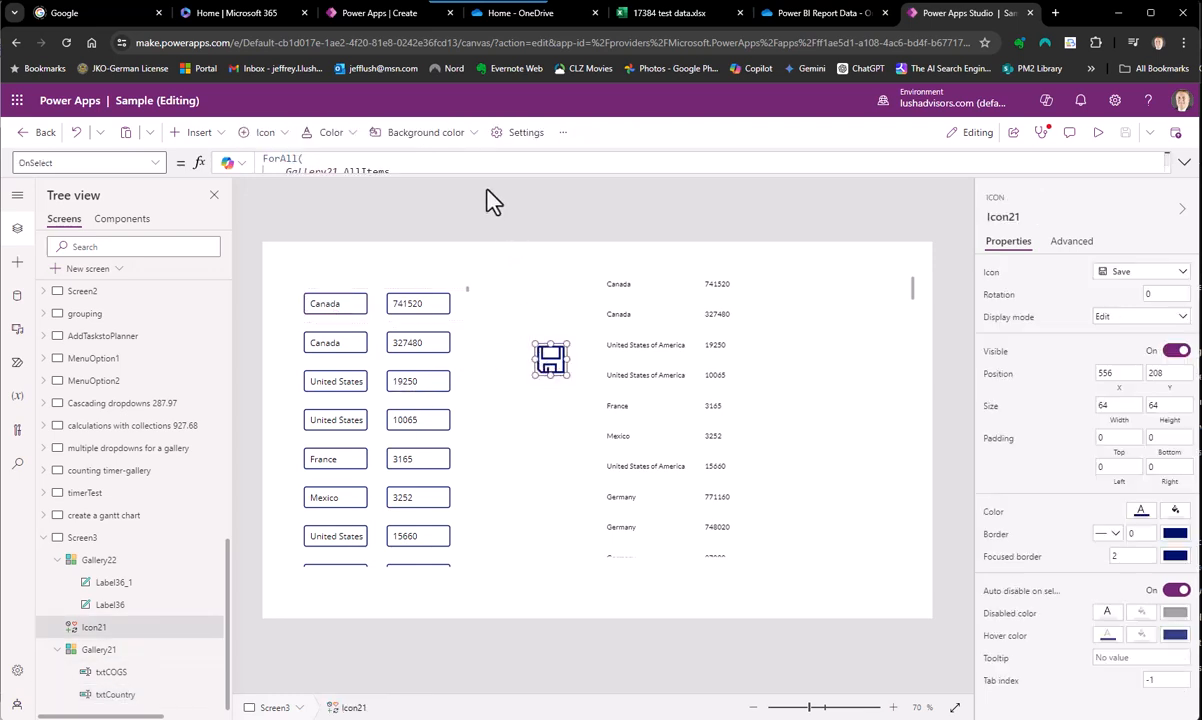
left_click_drag(480, 172, 488, 320)
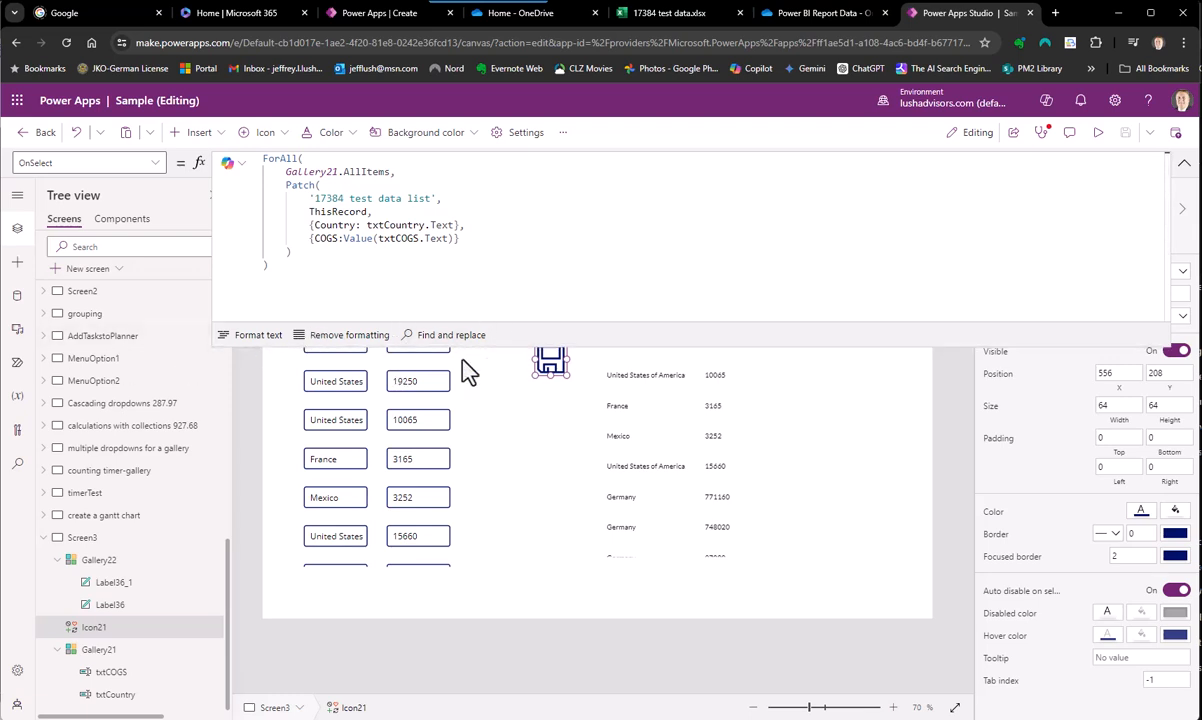
left_click_drag(498, 348, 496, 301)
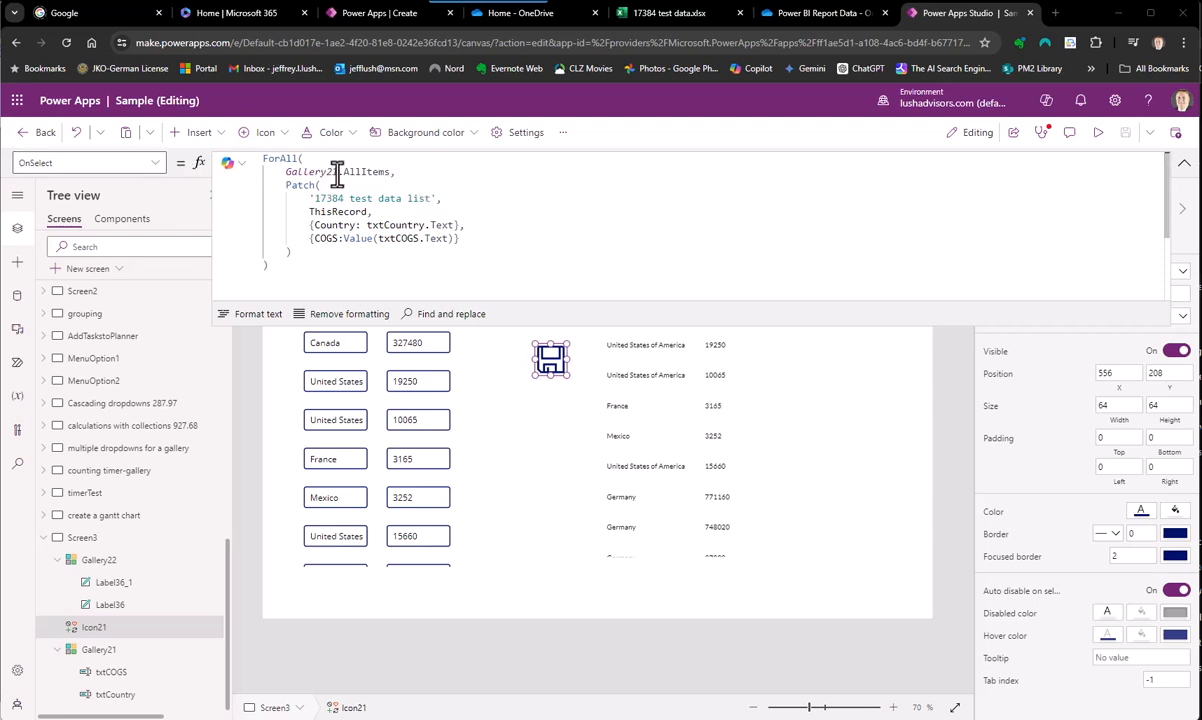
left_click(98, 650)
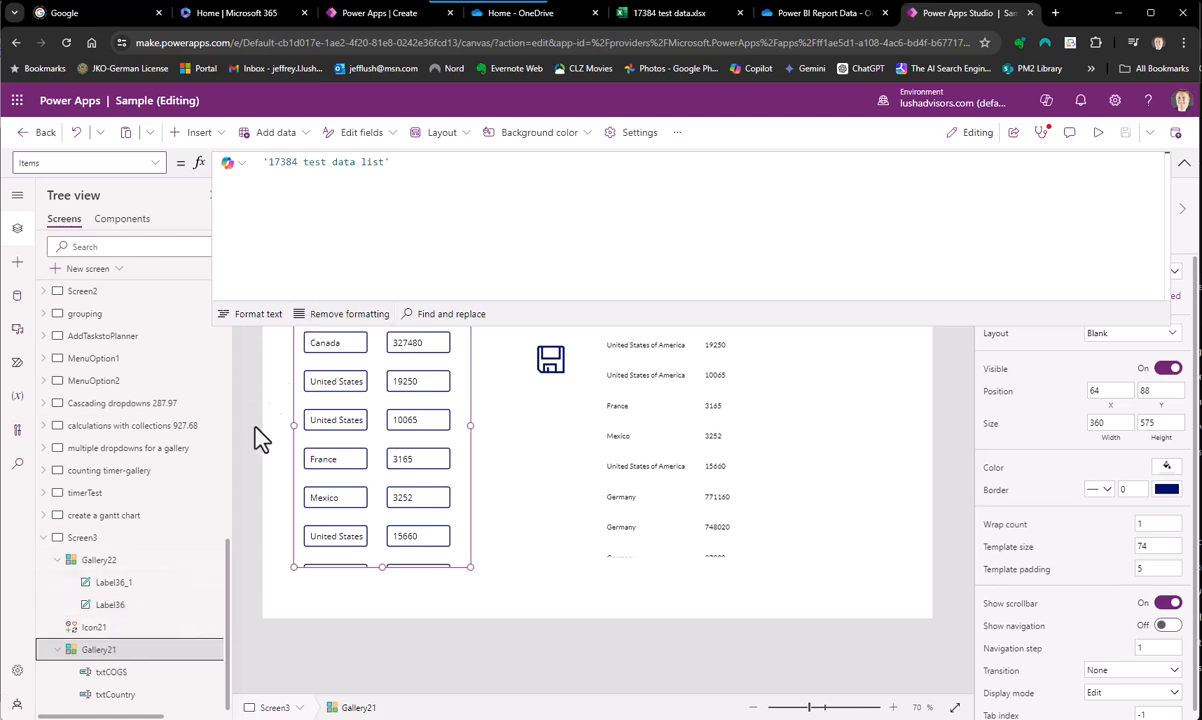
left_click(551, 359)
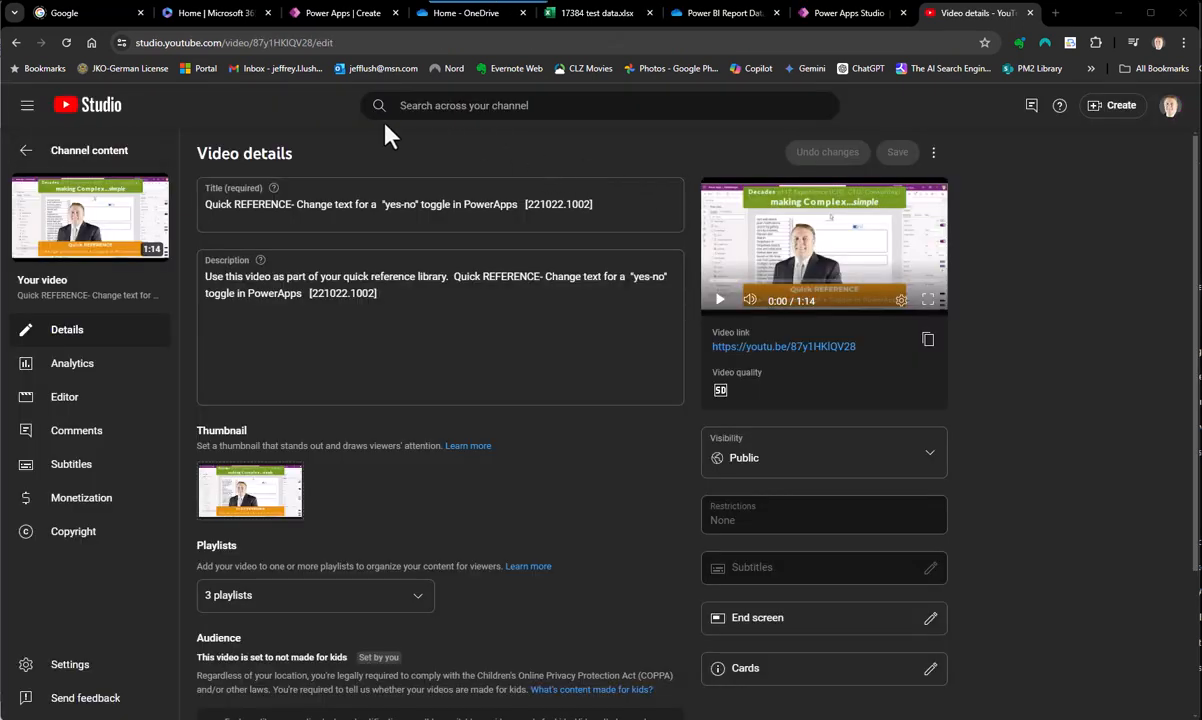
Examine the bracketed reference code in the title and the description text on YouTube Studio's video details page
left_click_drag(524, 205, 585, 204)
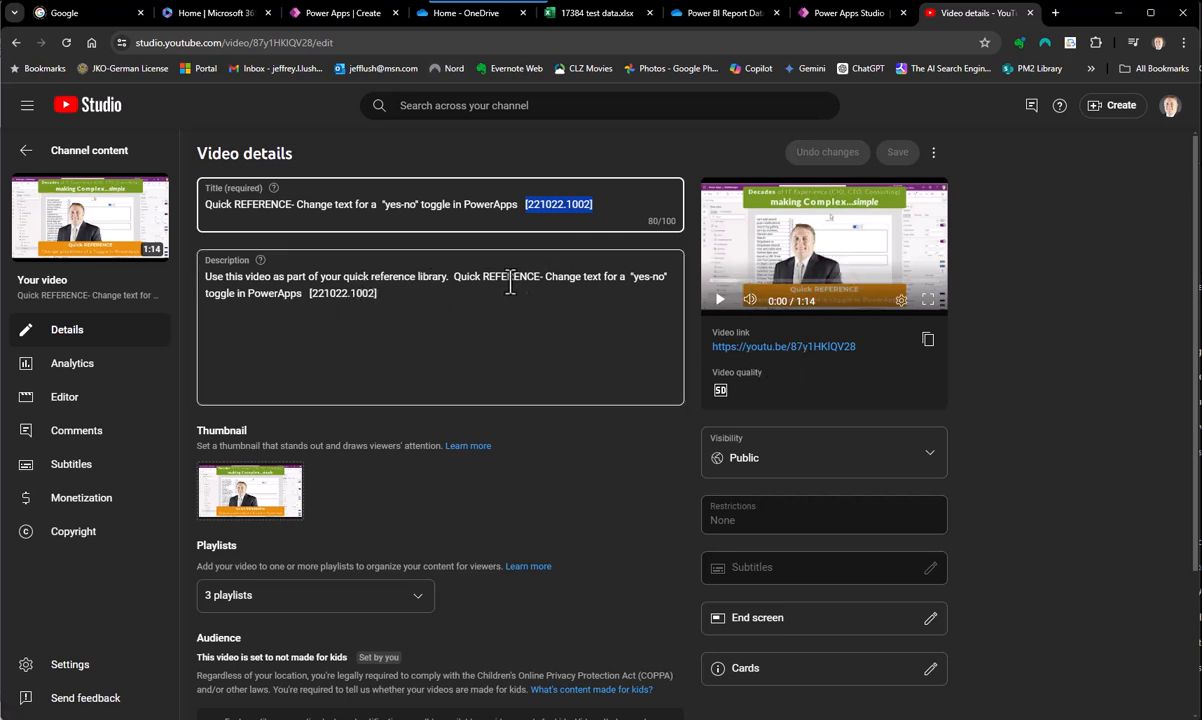
left_click(237, 300)
key("ctrl+a")
left_click(530, 296)
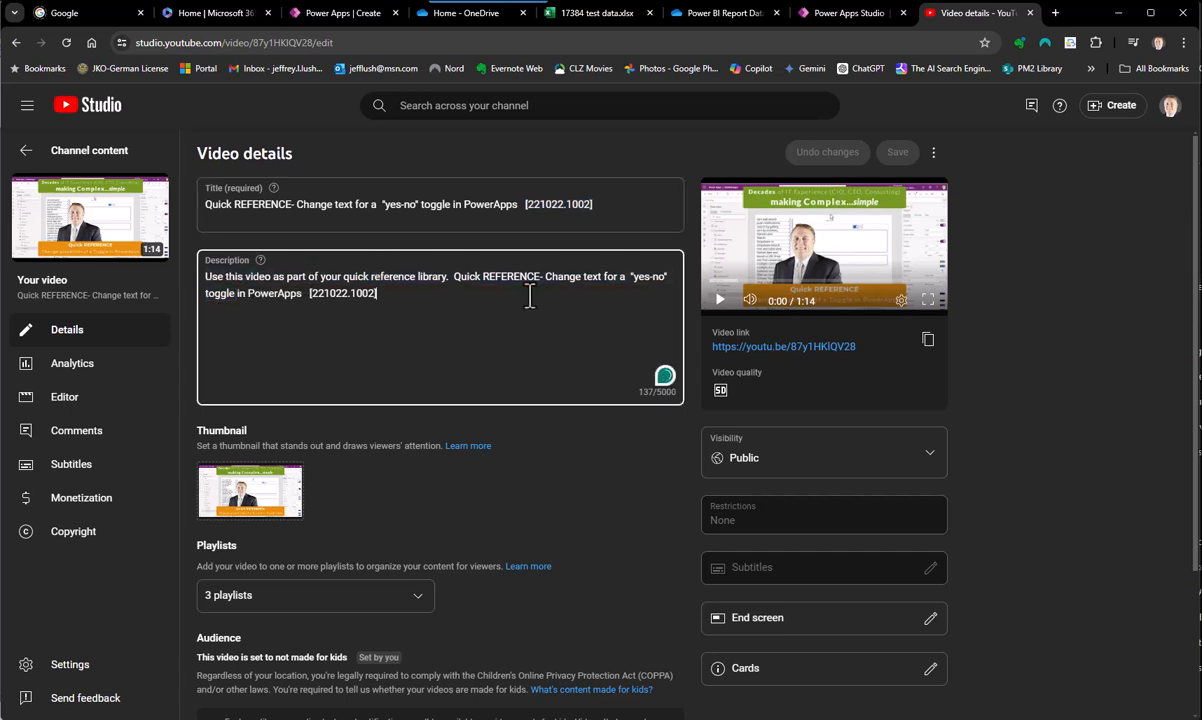
Return to Power Apps Studio, inspect Value and txtCOGS.Text in the save icon's Patch formula, and collapse the formula bar
left_click(826, 16)
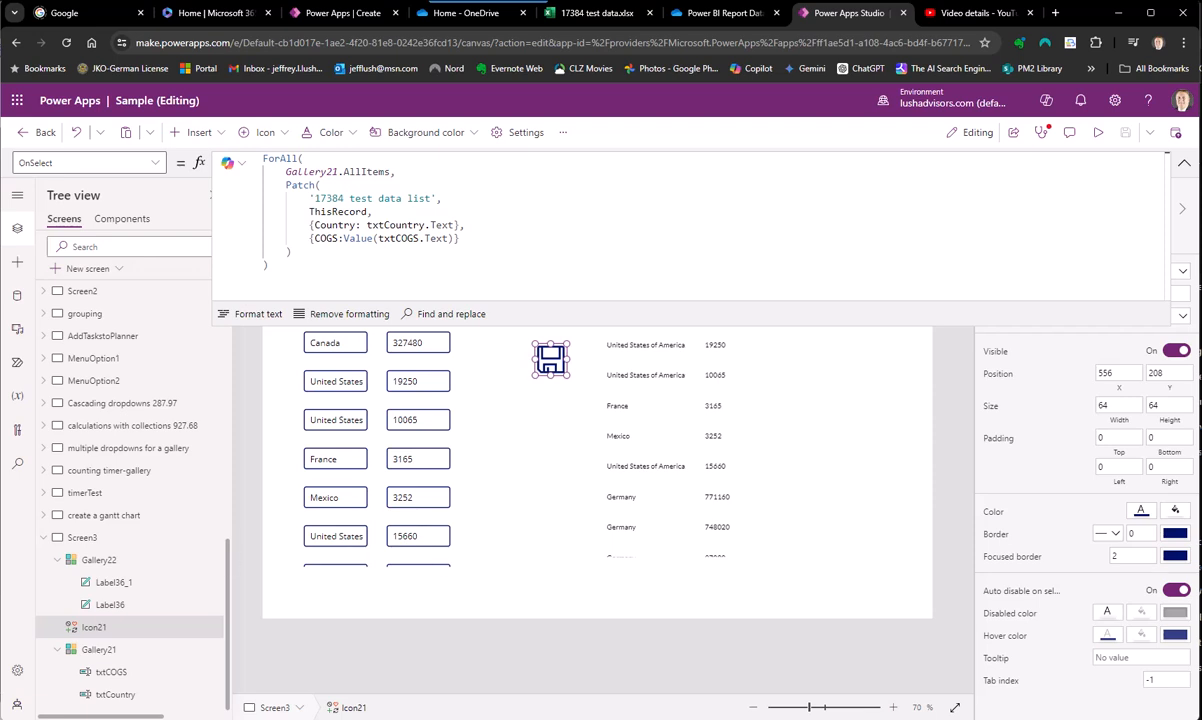
left_click_drag(0, 28, 691, 33)
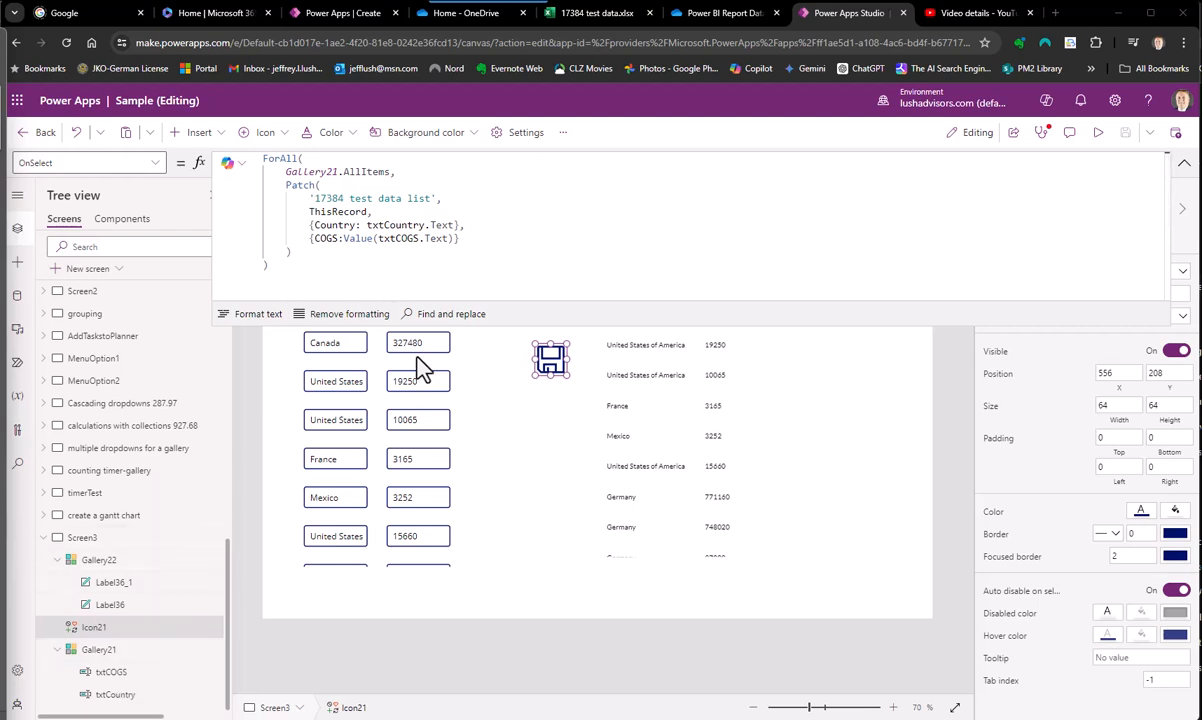
double_click(355, 237)
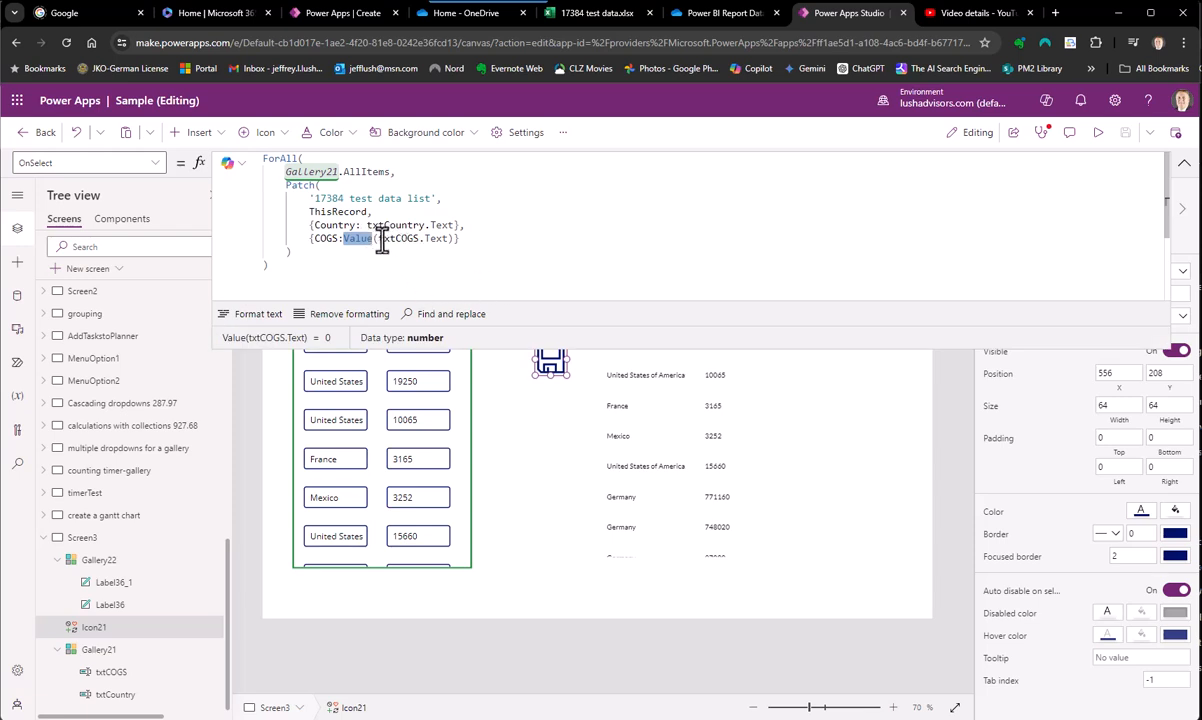
left_click_drag(378, 240, 444, 240)
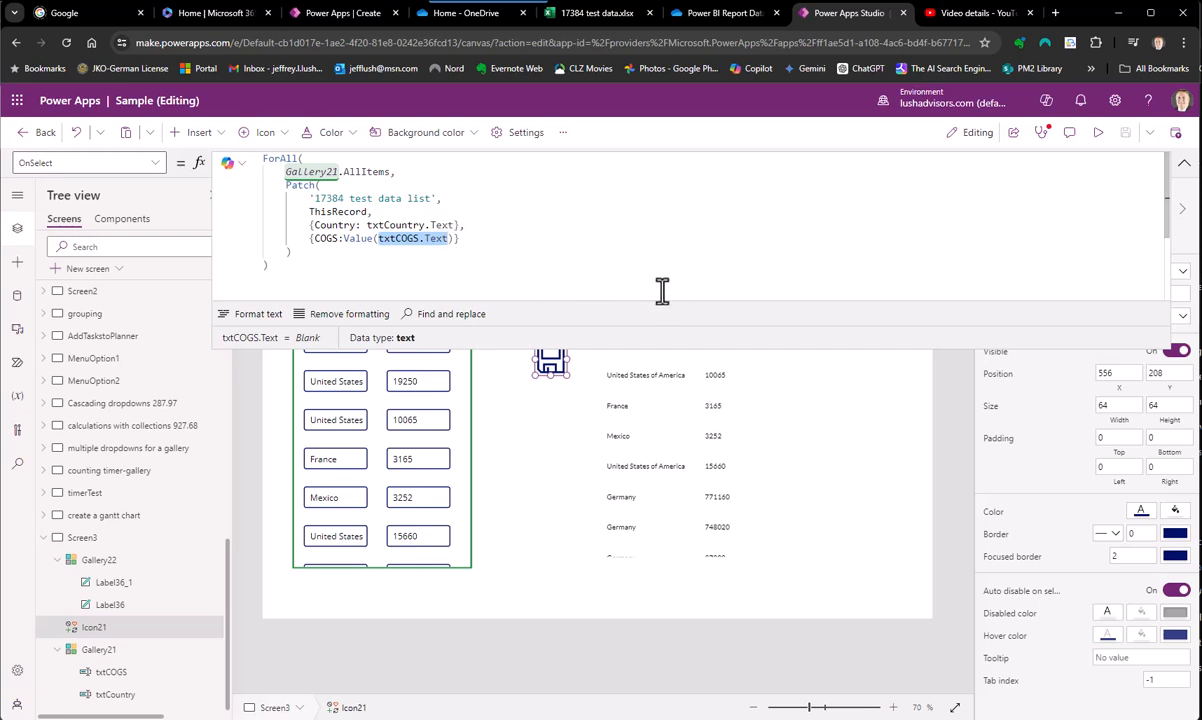
left_click(470, 255)
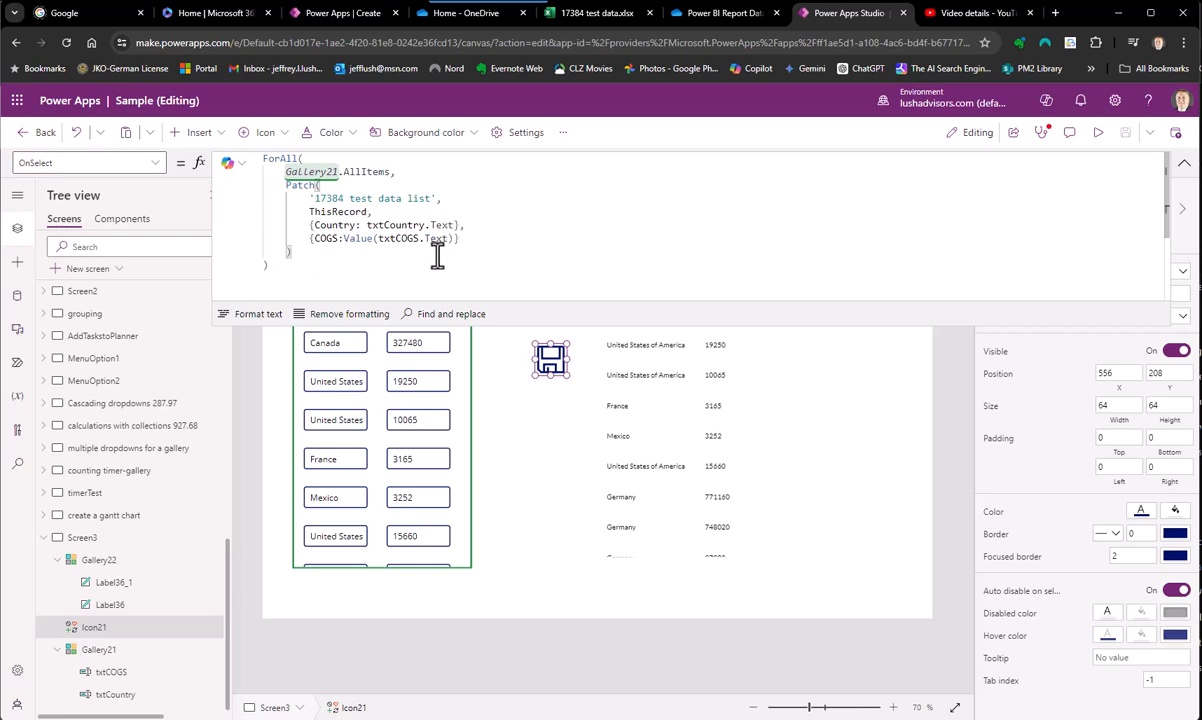
left_click(1182, 166)
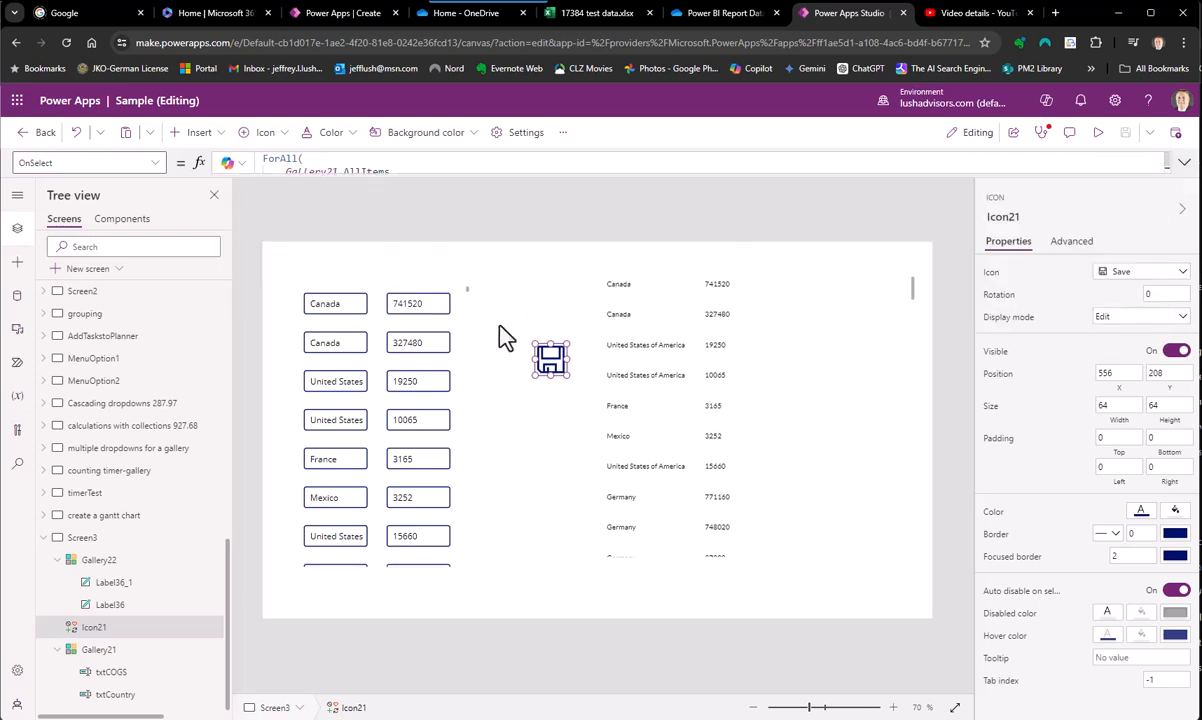
Reposition the save icon between the two galleries at X 480, Y 132, dismissing the password manager prompt
left_click_drag(550, 348, 524, 276)
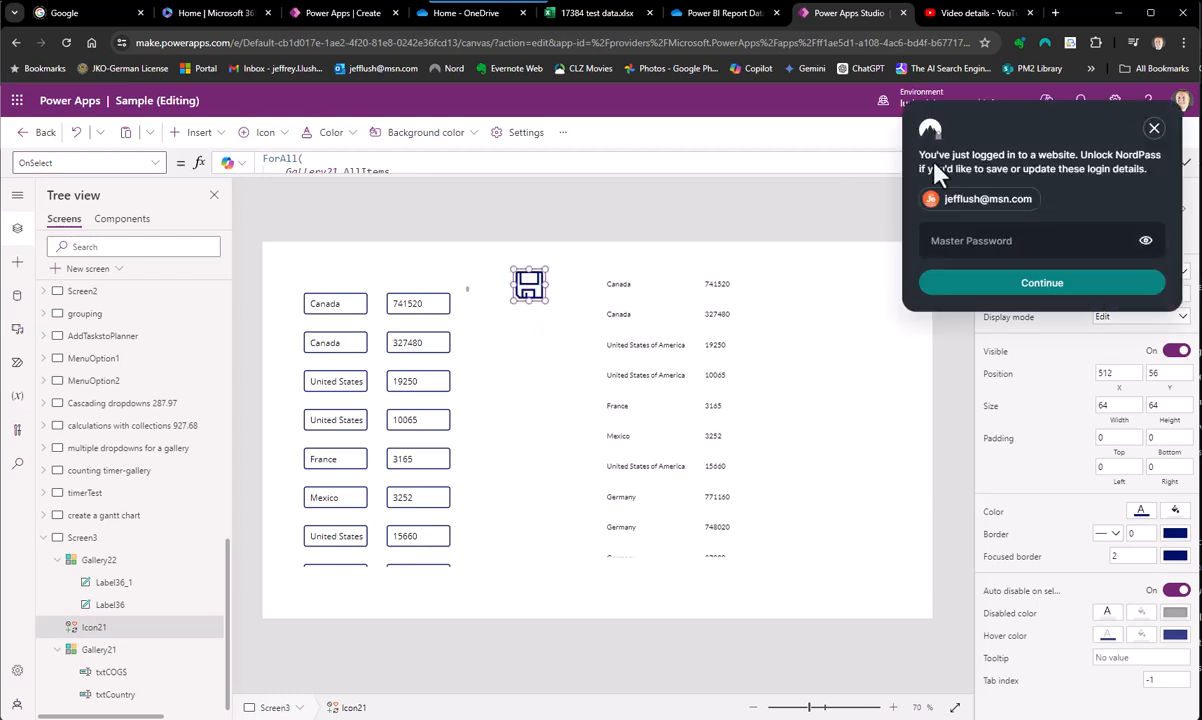
left_click(1154, 129)
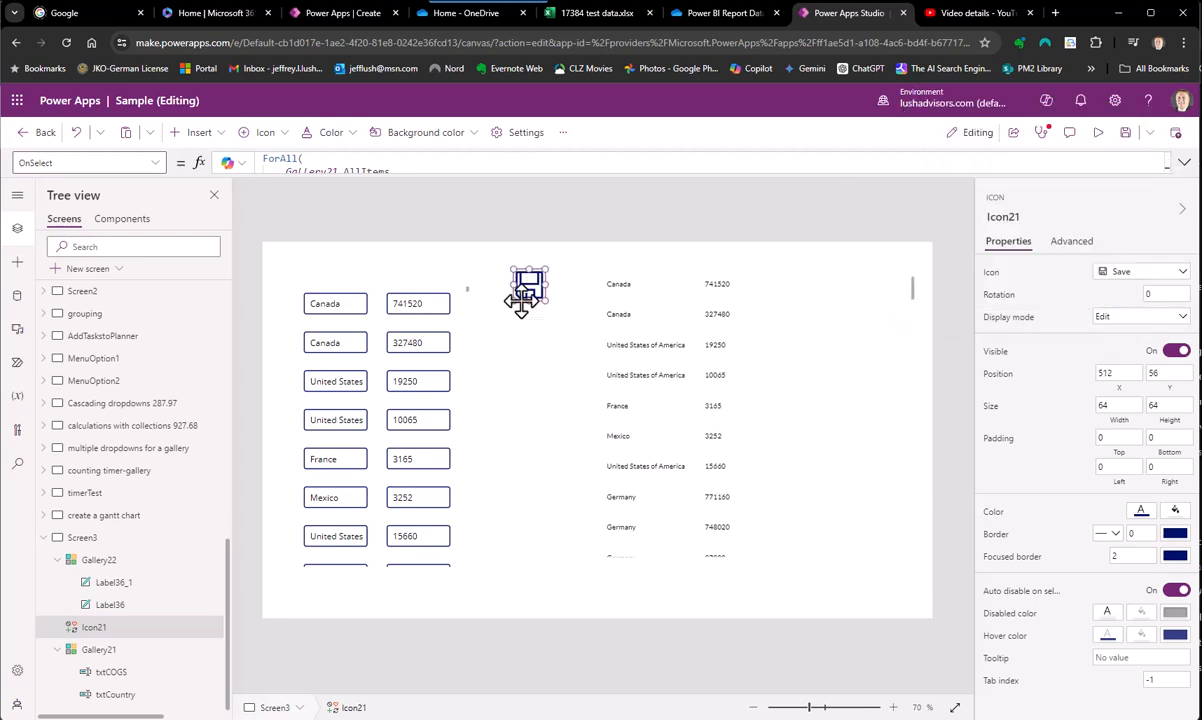
left_click_drag(526, 286, 509, 323)
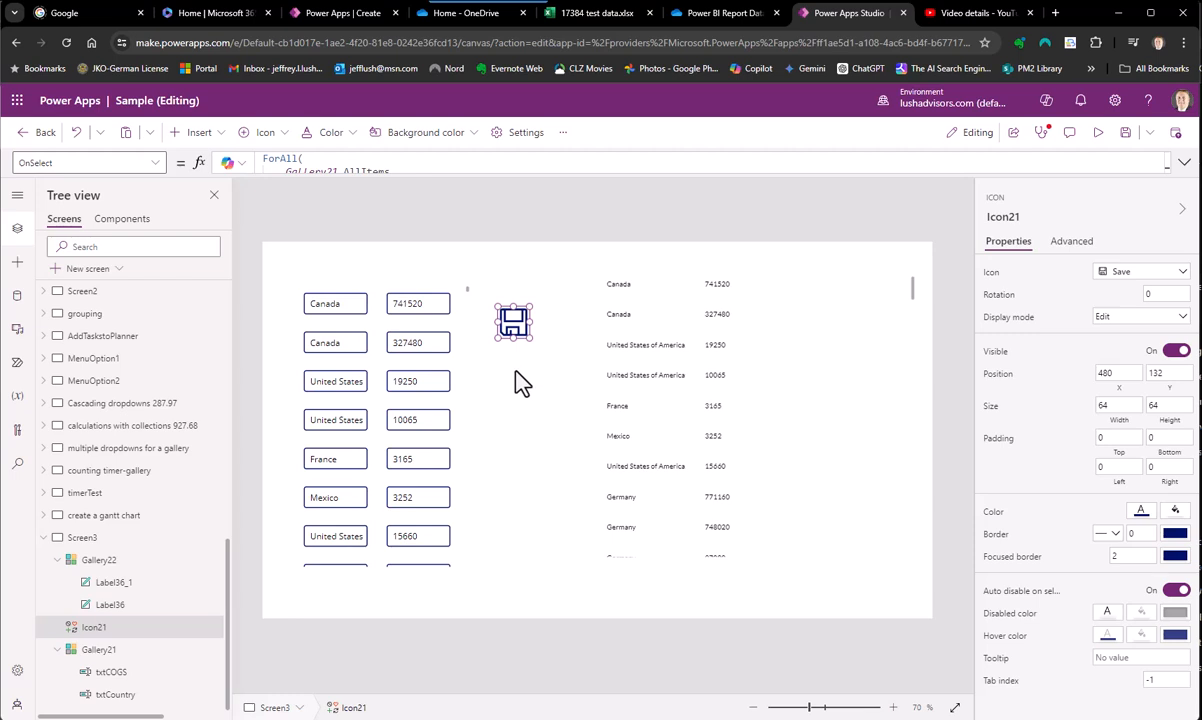